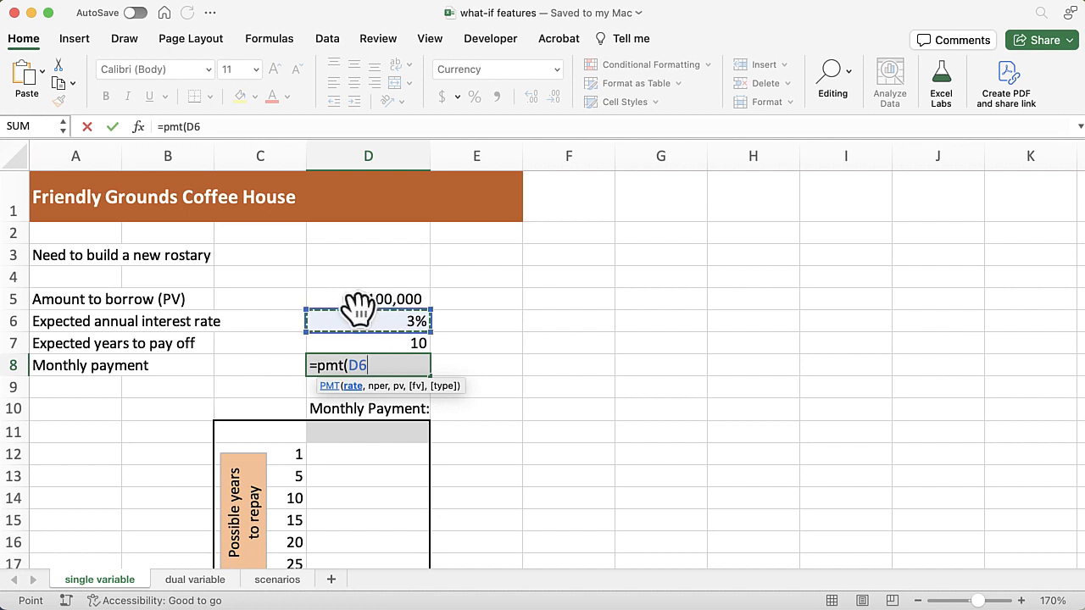
# Complete the monthly payment formula in D8 as =pmt(D6/12,D7*12,D5), keeping the cell selected
pyautogui.write('/12')
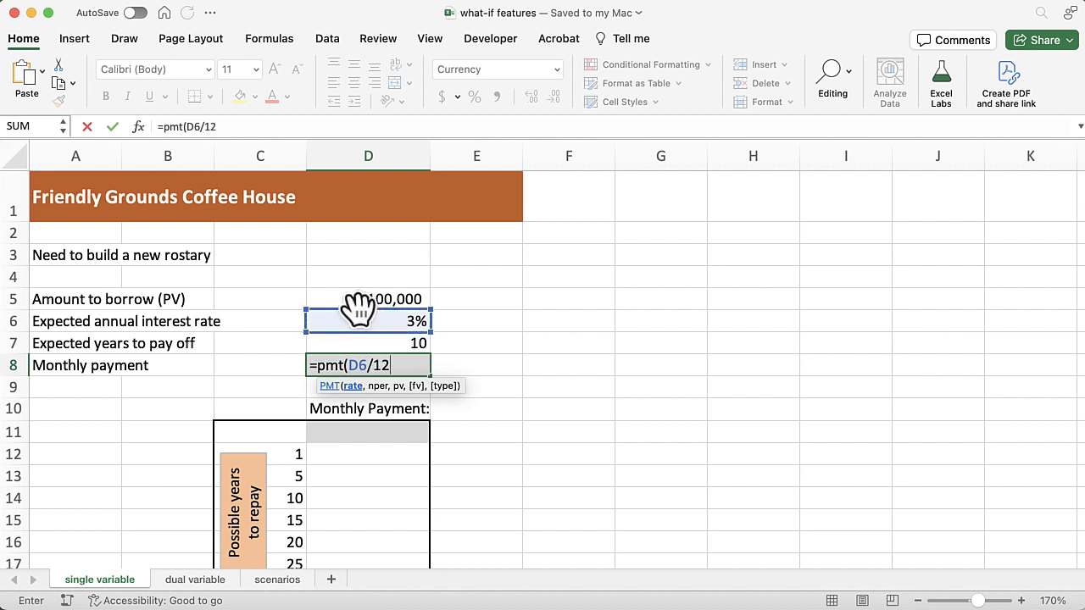
pyautogui.write(',')
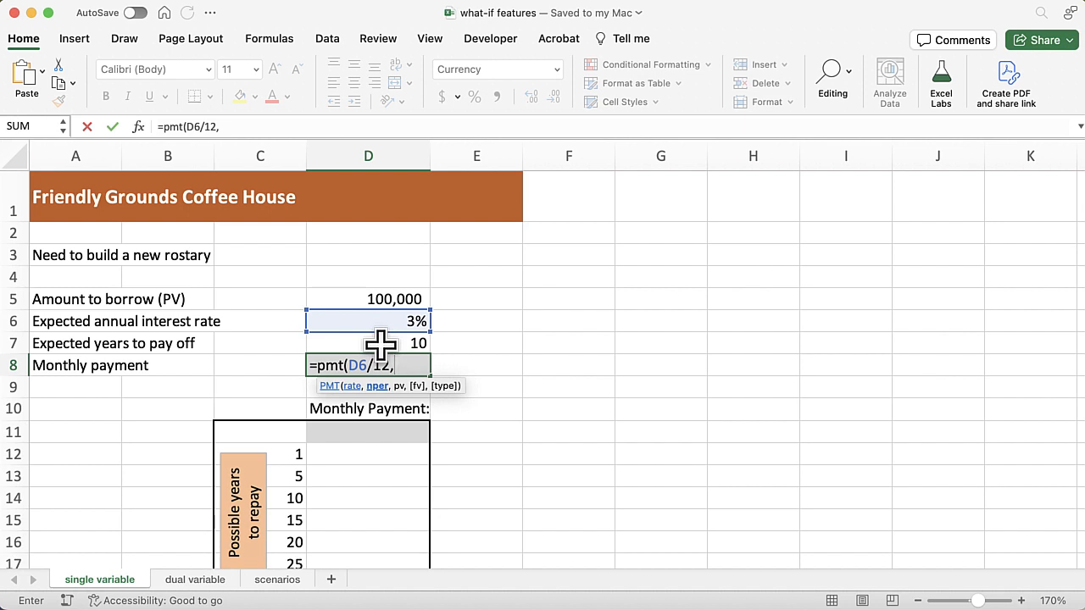
pyautogui.click(380, 343)
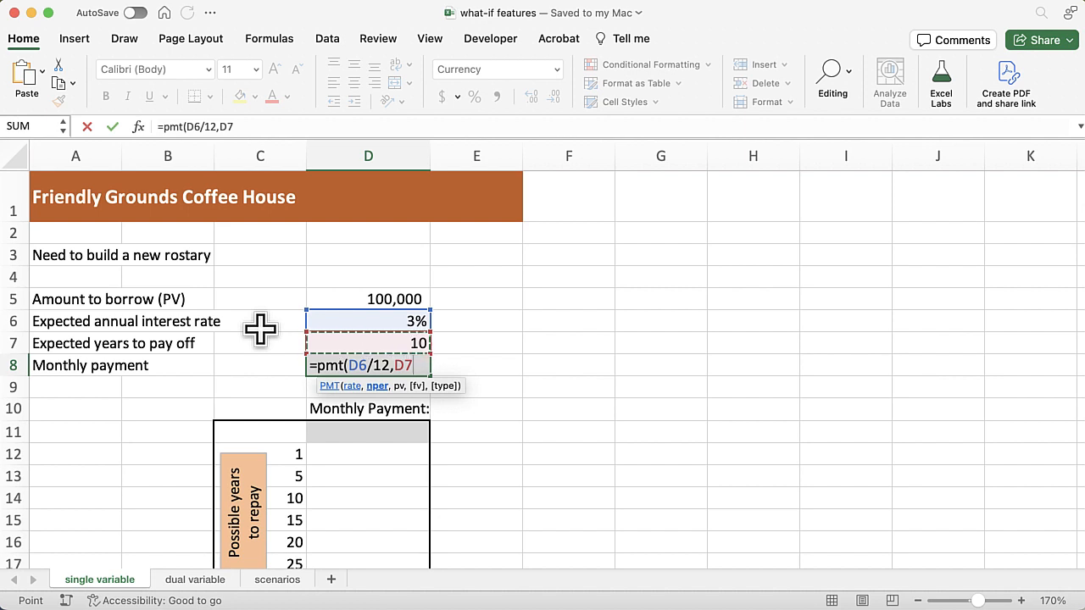
pyautogui.write('*12')
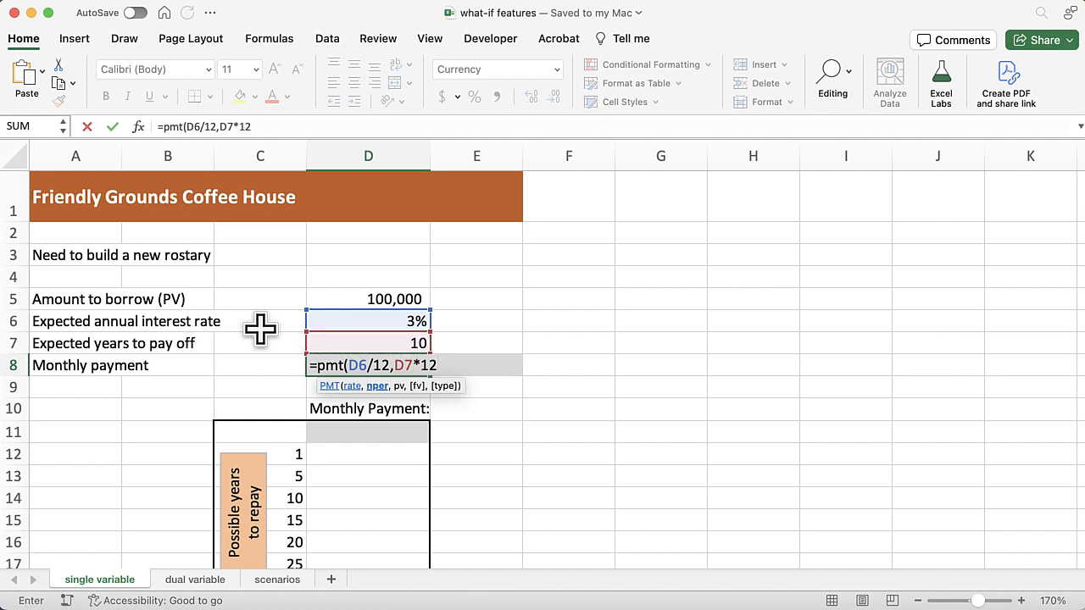
pyautogui.write(',')
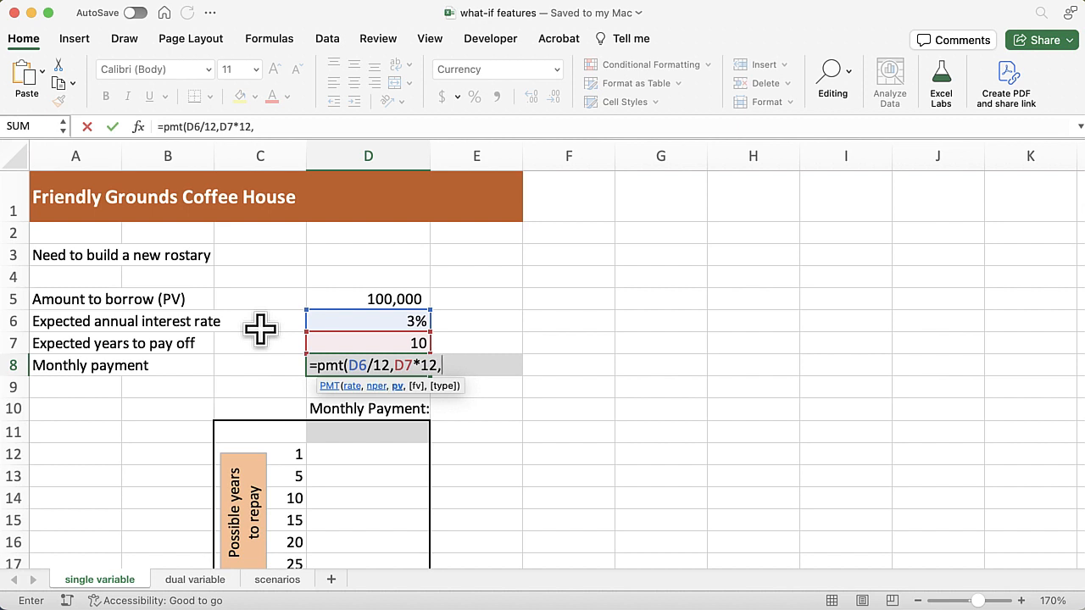
pyautogui.click(357, 298)
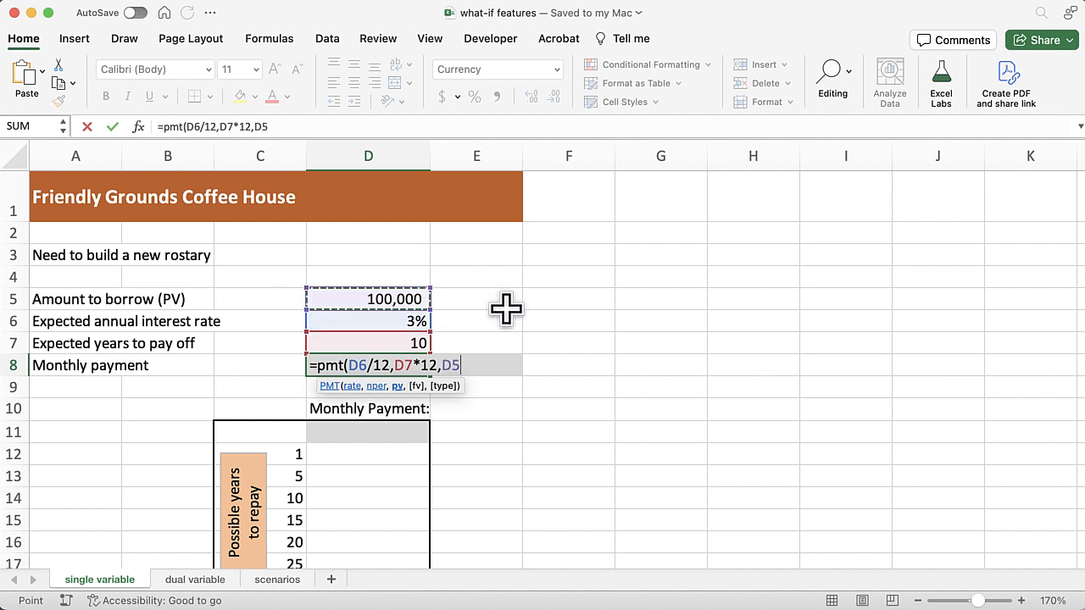
pyautogui.write(')')
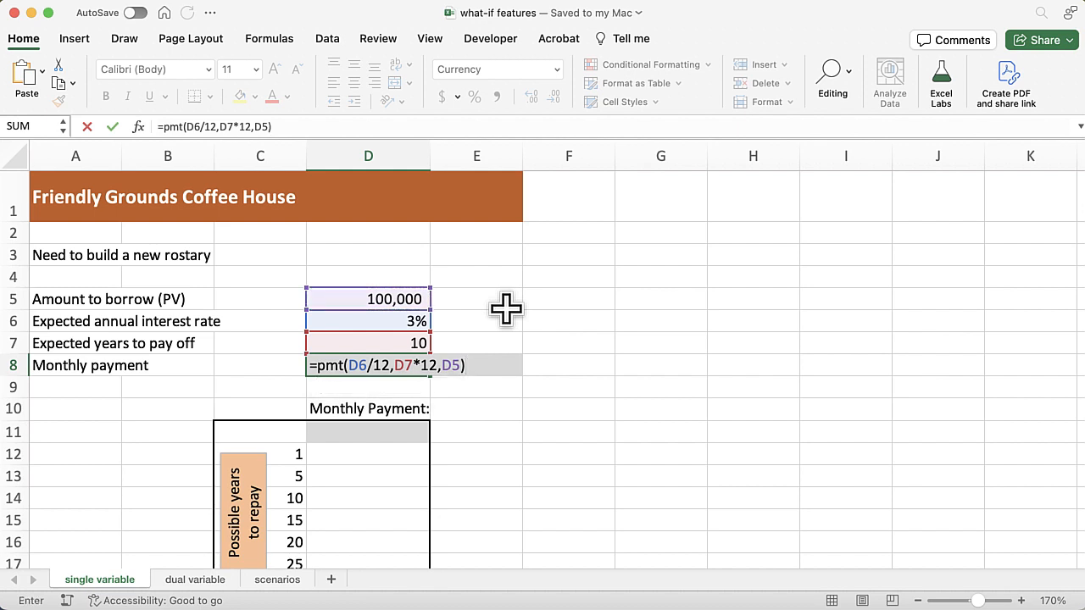
pyautogui.hotkey('ctrl', 'Return')
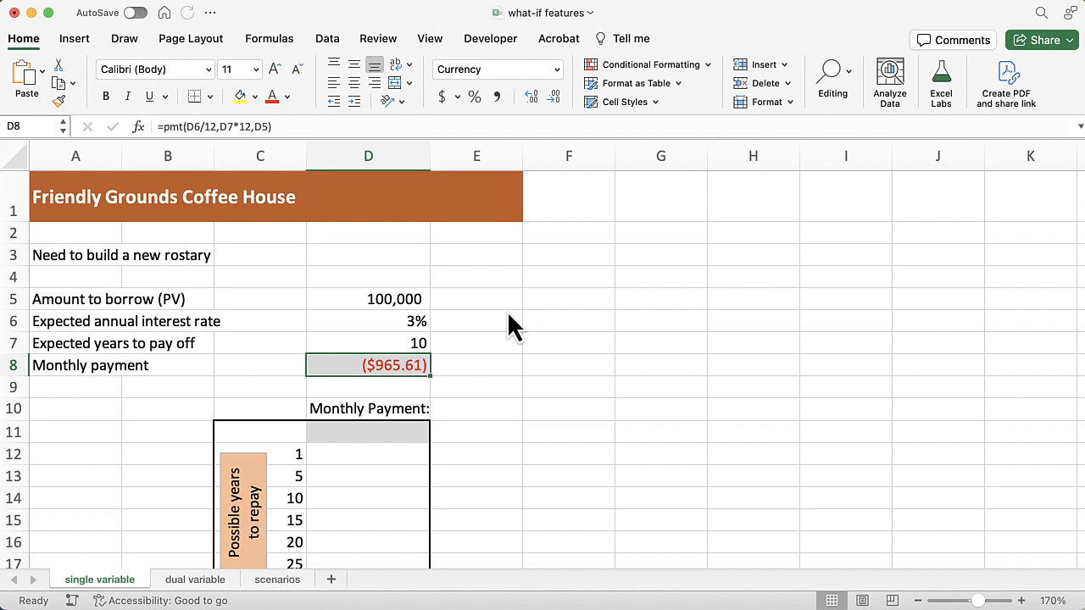
# Make the present value argument of the PMT formula in D8 negative, giving =PMT(D6/12,D7*12,-D5)
pyautogui.doubleClick(358, 362)
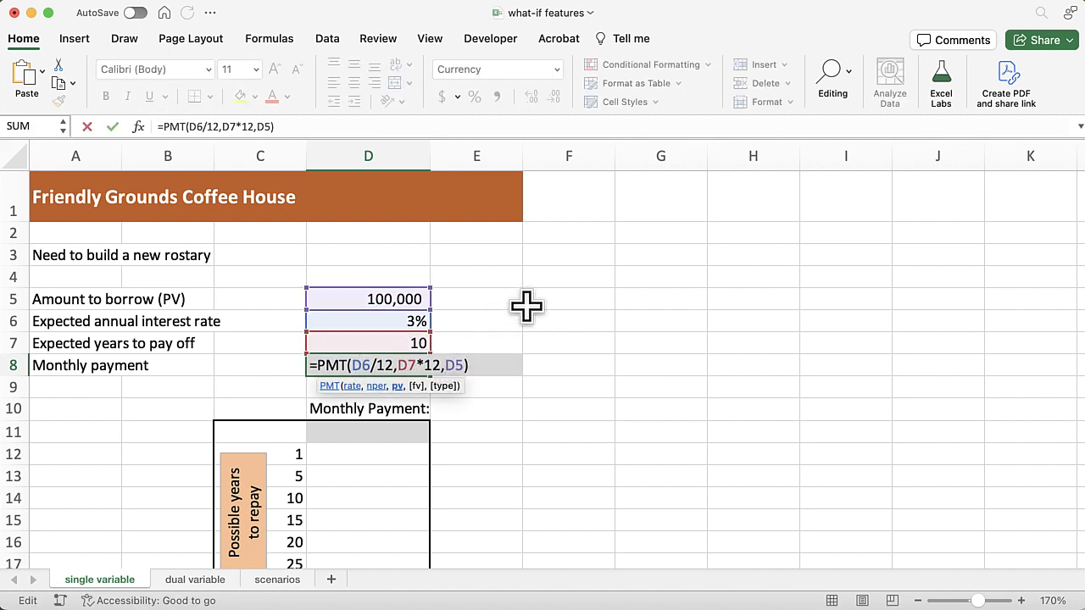
pyautogui.write('-')
pyautogui.press('Return')
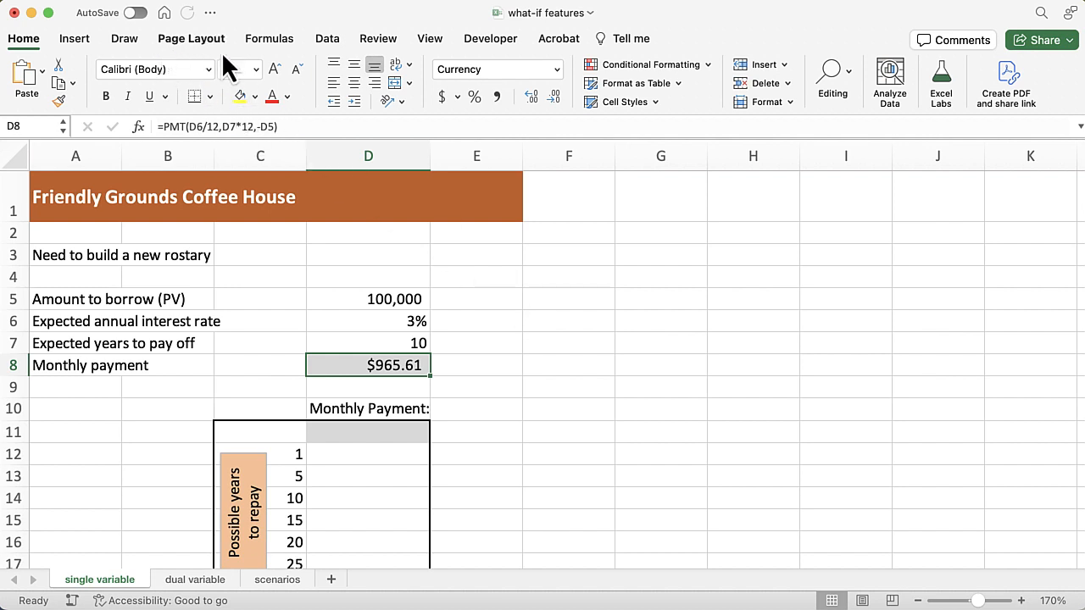
# Run a trial Goal Seek that sets the monthly payment in D8 to 800 by changing the borrowed amount in D5, and discard its solution
pyautogui.click(328, 39)
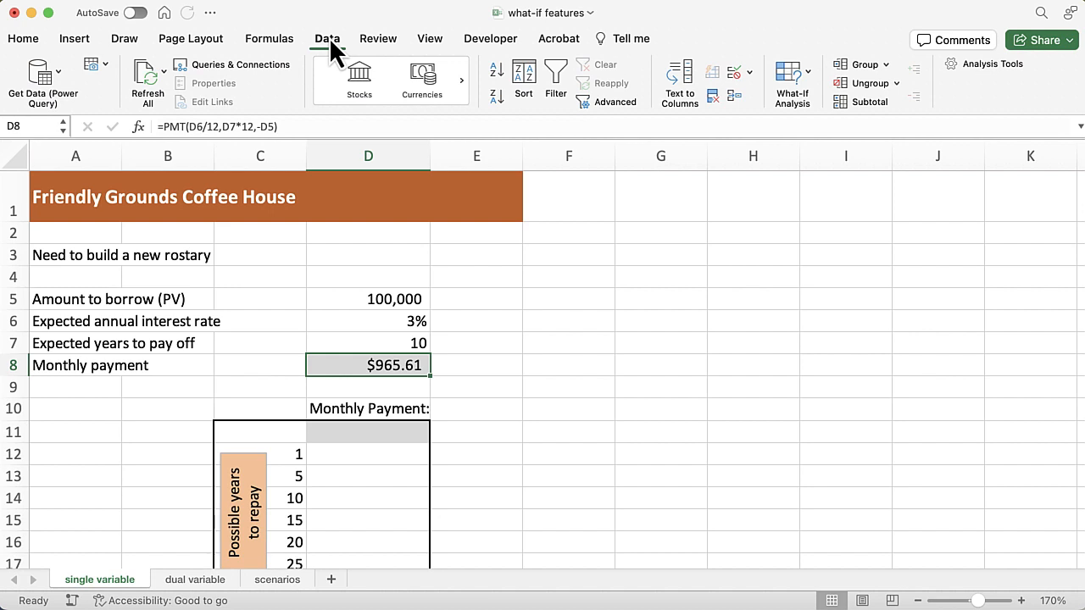
pyautogui.click(810, 80)
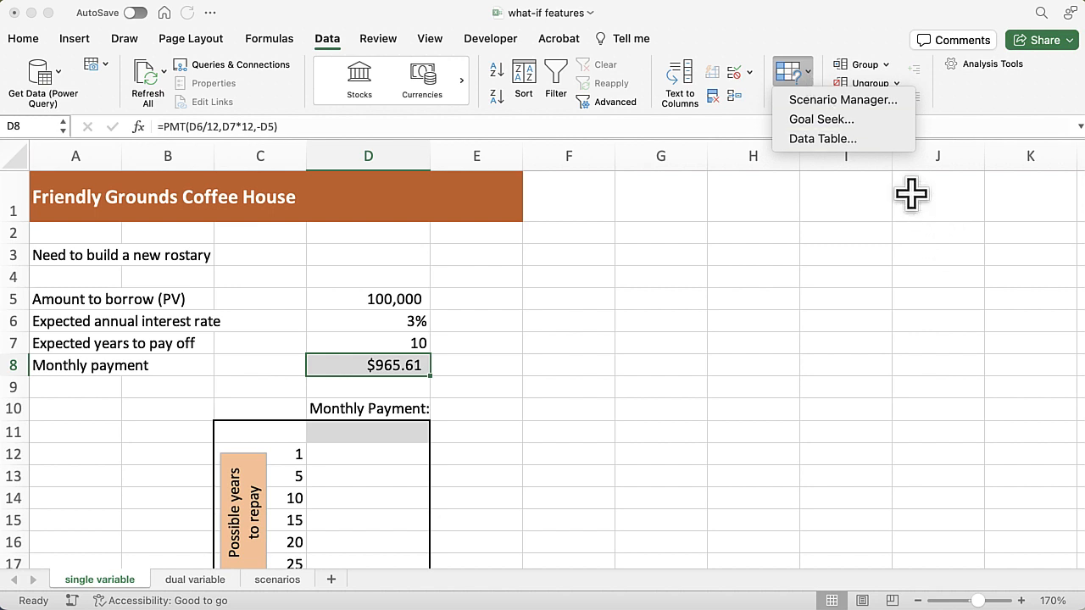
pyautogui.click(869, 120)
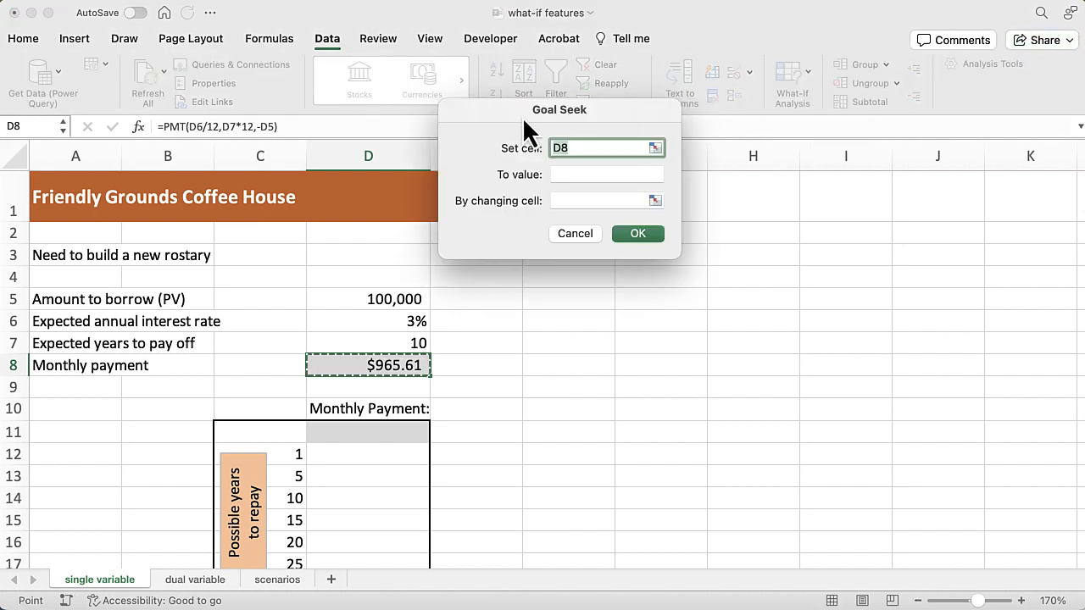
pyautogui.moveTo(513, 112); pyautogui.dragTo(541, 260)
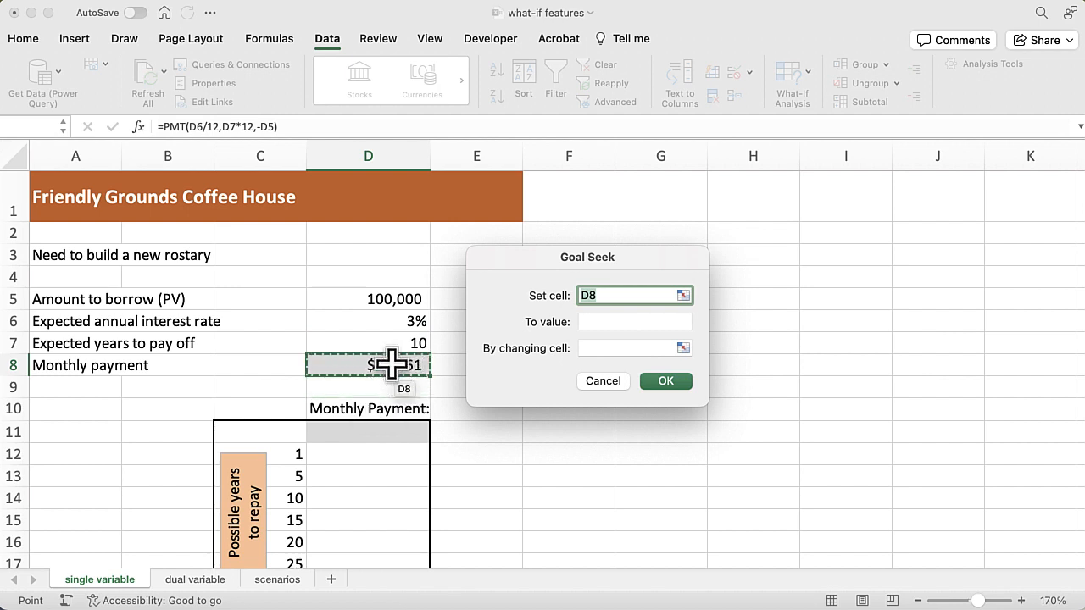
pyautogui.click(603, 321)
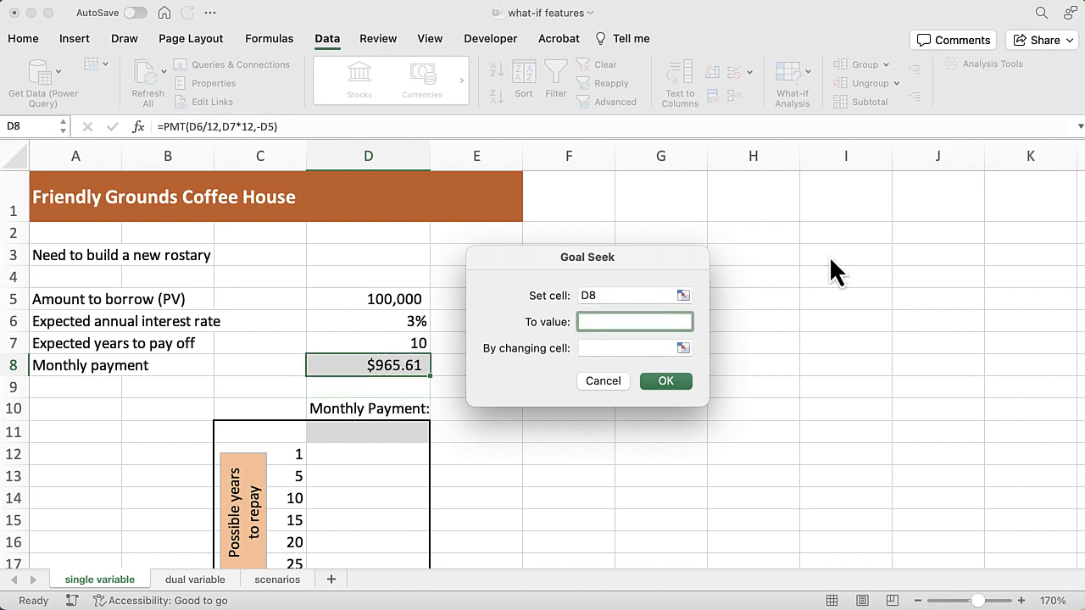
pyautogui.write('800')
pyautogui.click(624, 343)
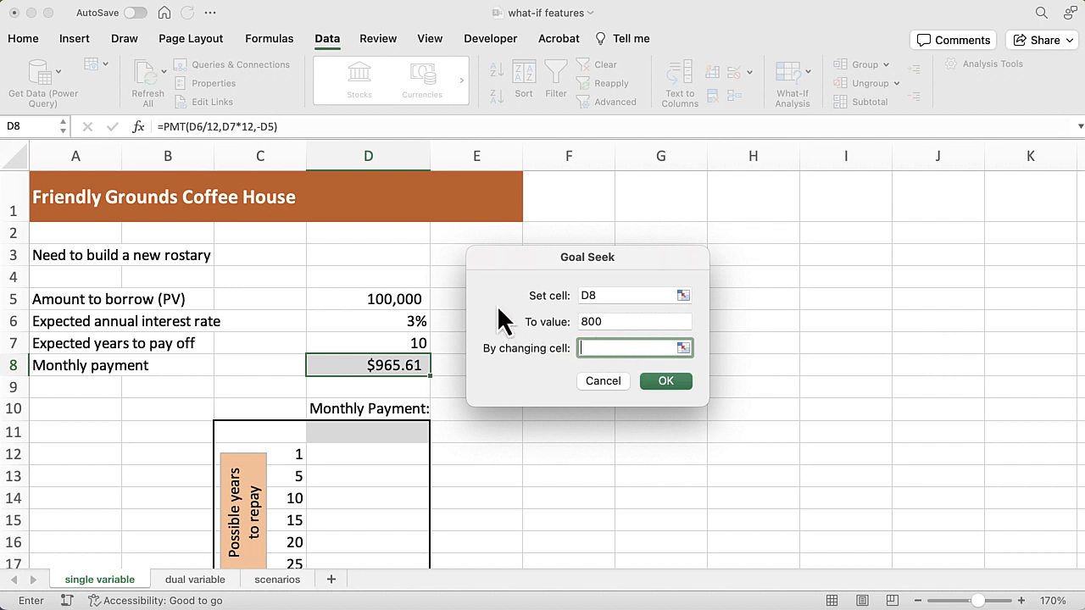
pyautogui.click(393, 299)
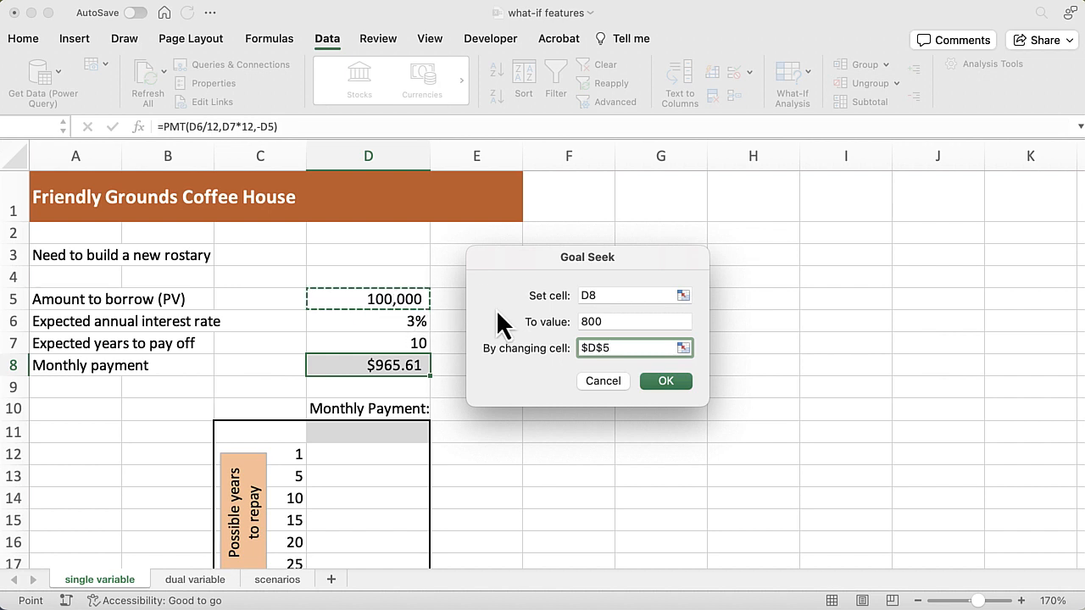
pyautogui.click(661, 382)
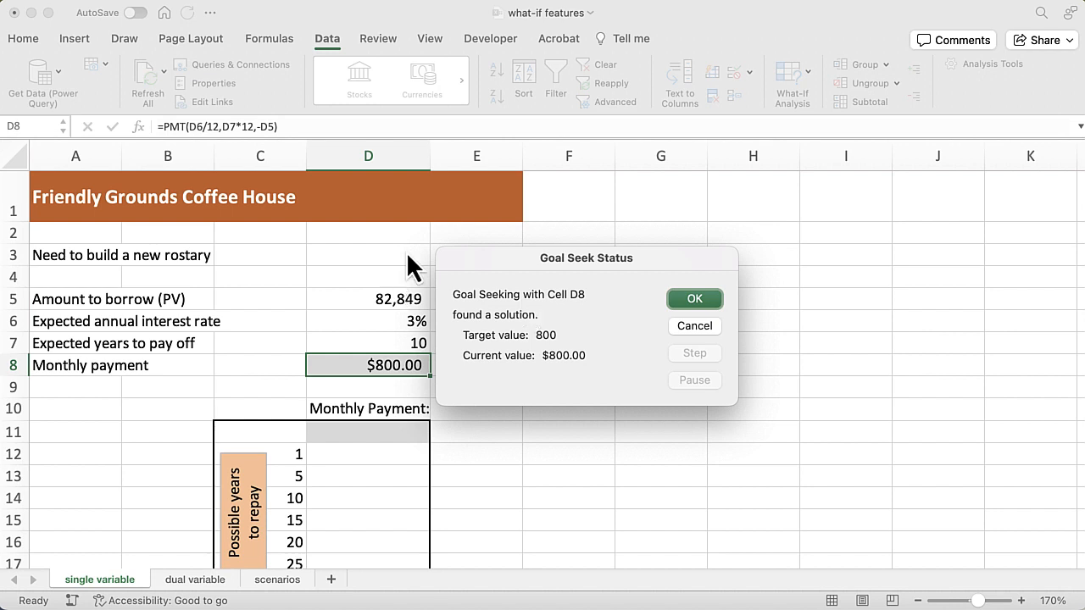
pyautogui.click(696, 326)
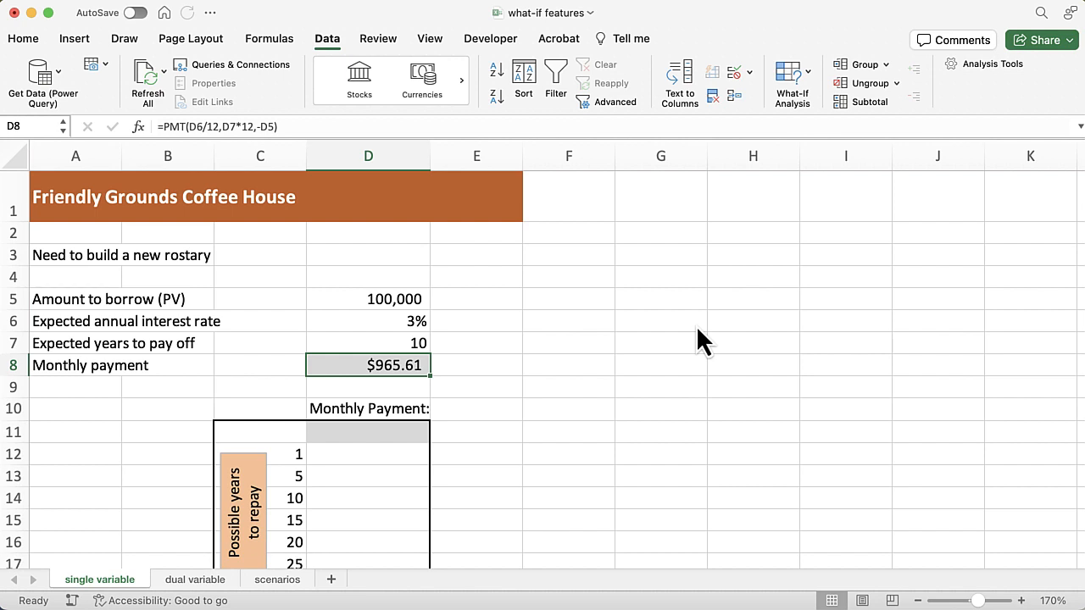
# Run a trial Goal Seek that sets the monthly payment in D8 to 1100 by changing the years to pay off in D7
pyautogui.click(807, 77)
pyautogui.click(817, 120)
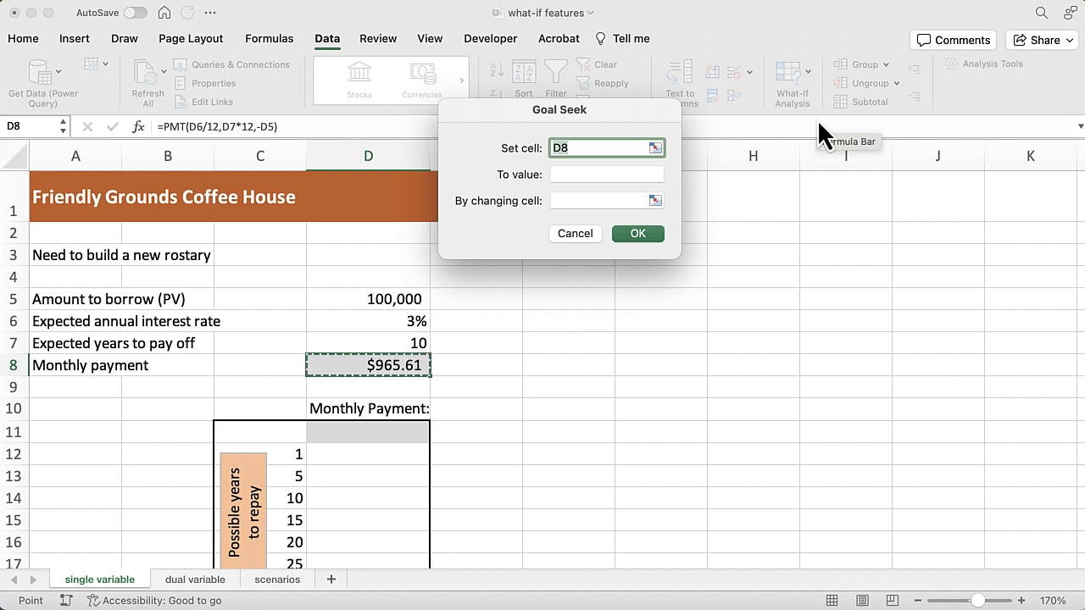
pyautogui.press('Tab')
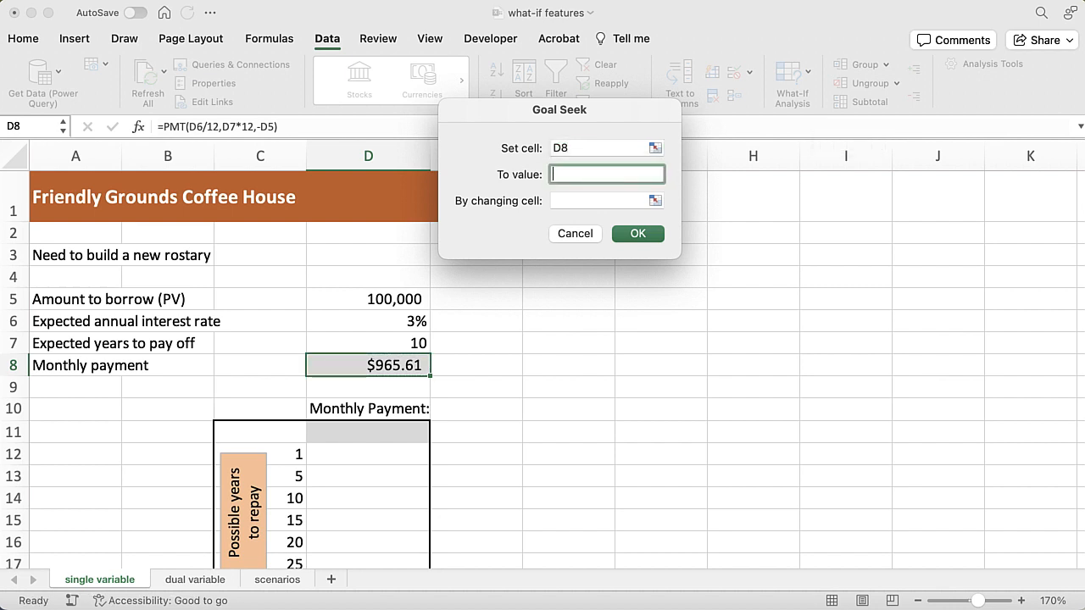
pyautogui.write('1100')
pyautogui.press('Tab')
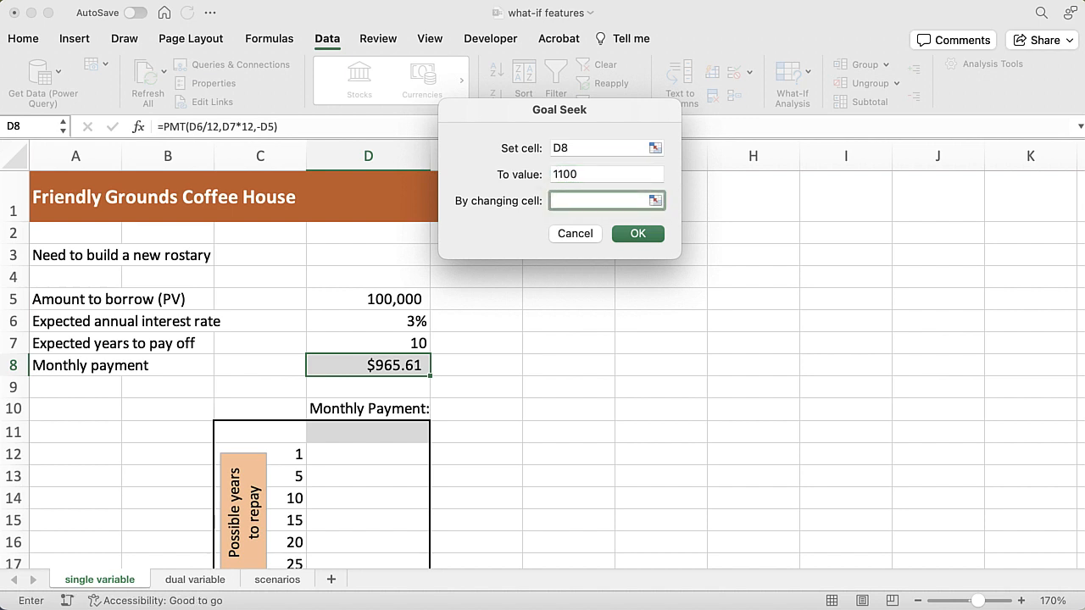
pyautogui.click(360, 341)
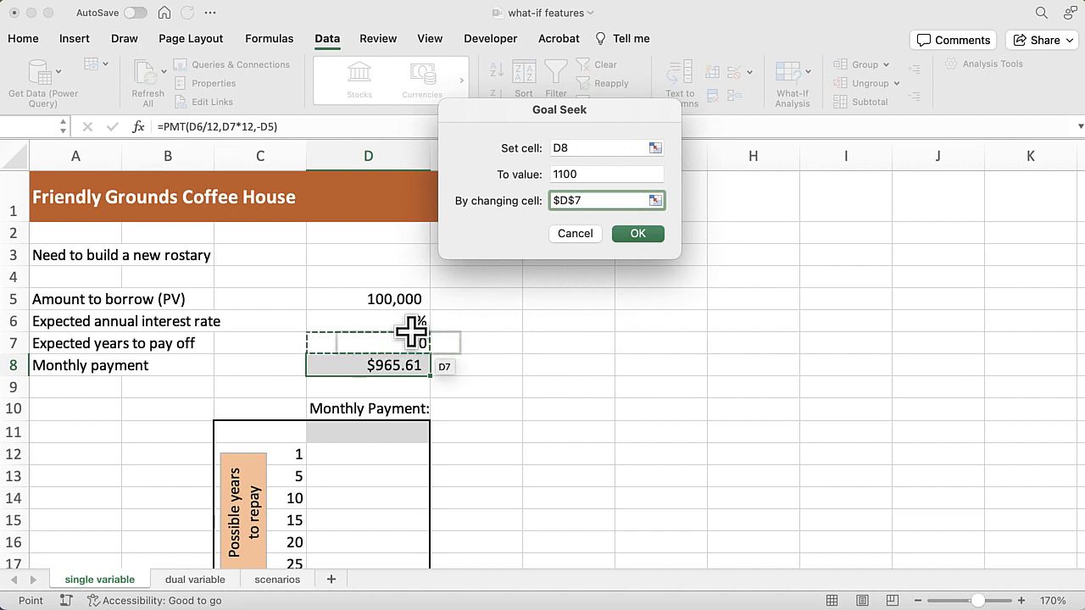
pyautogui.click(636, 234)
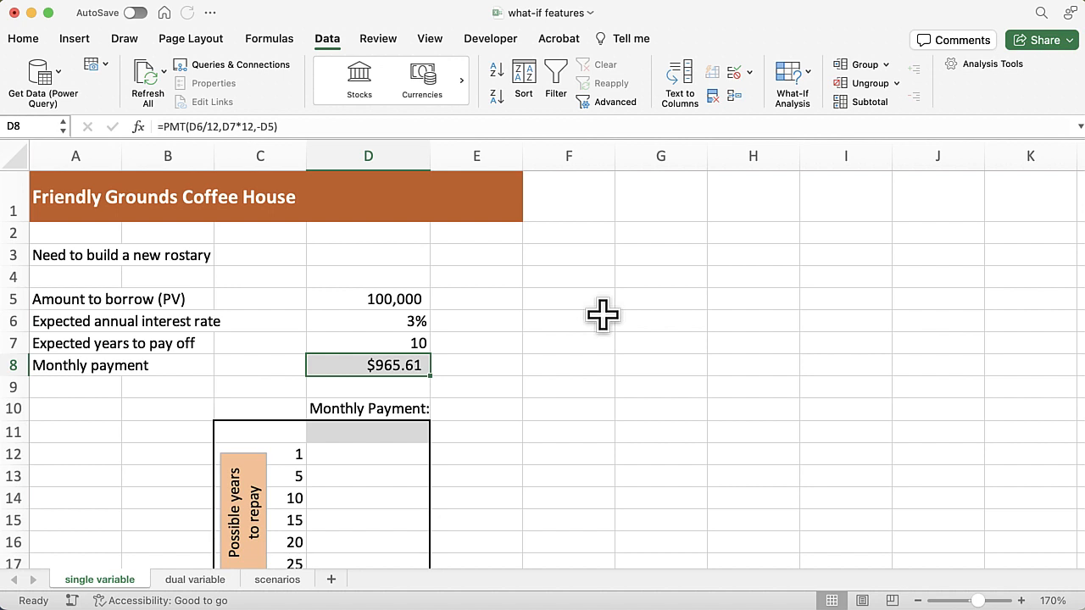
# Copy the exact PMT formula text from D8 into the shaded cell D11 under Monthly Payment, keeping its references to D6, D7 and D5
pyautogui.scroll(-4, 603, 315)
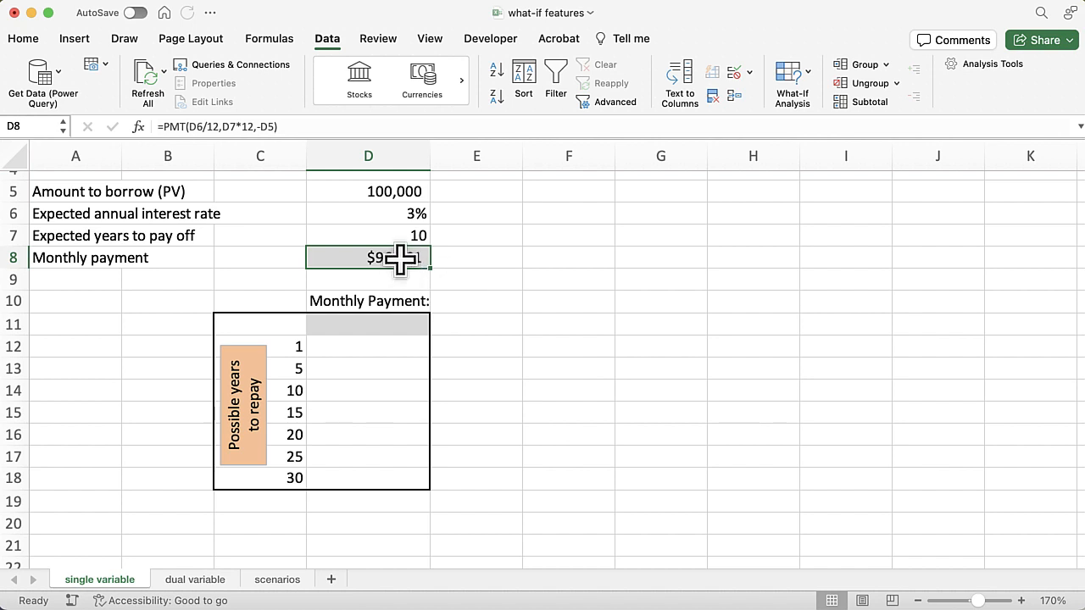
pyautogui.moveTo(301, 127); pyautogui.dragTo(133, 127)
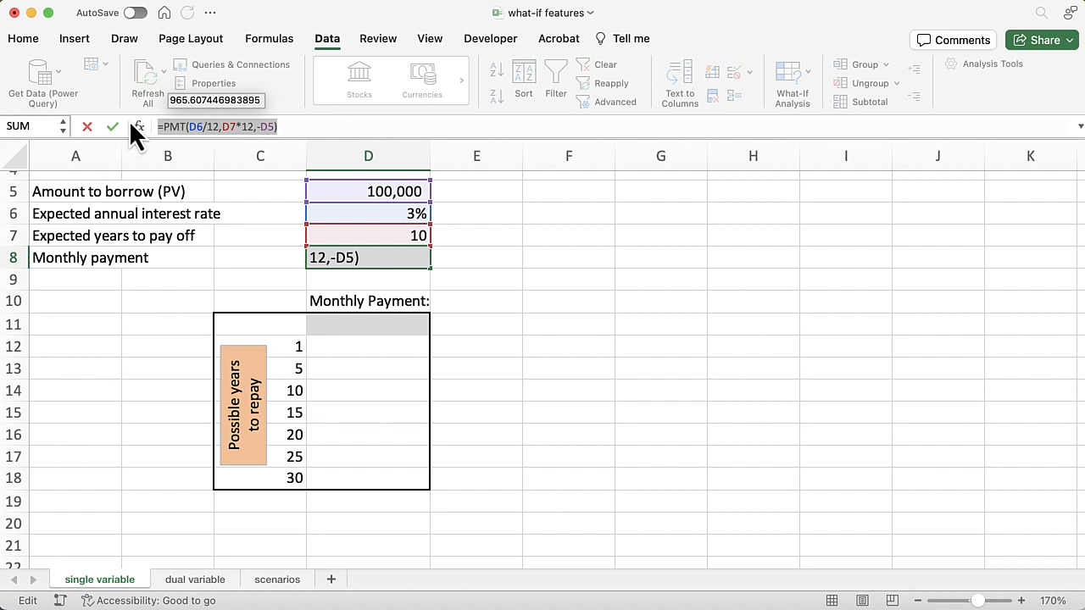
pyautogui.press('Escape')
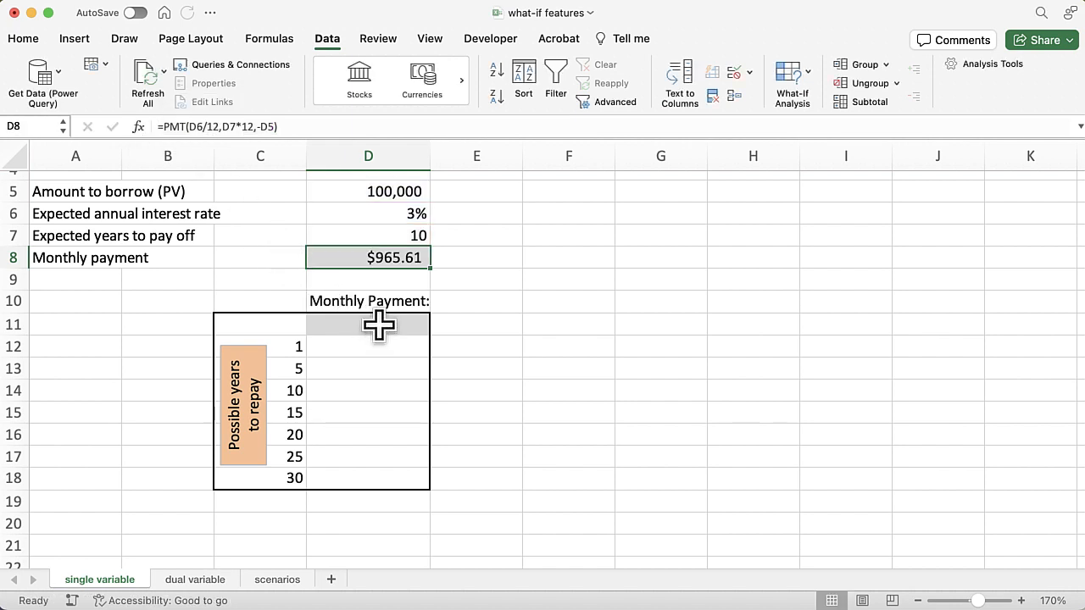
pyautogui.doubleClick(379, 325)
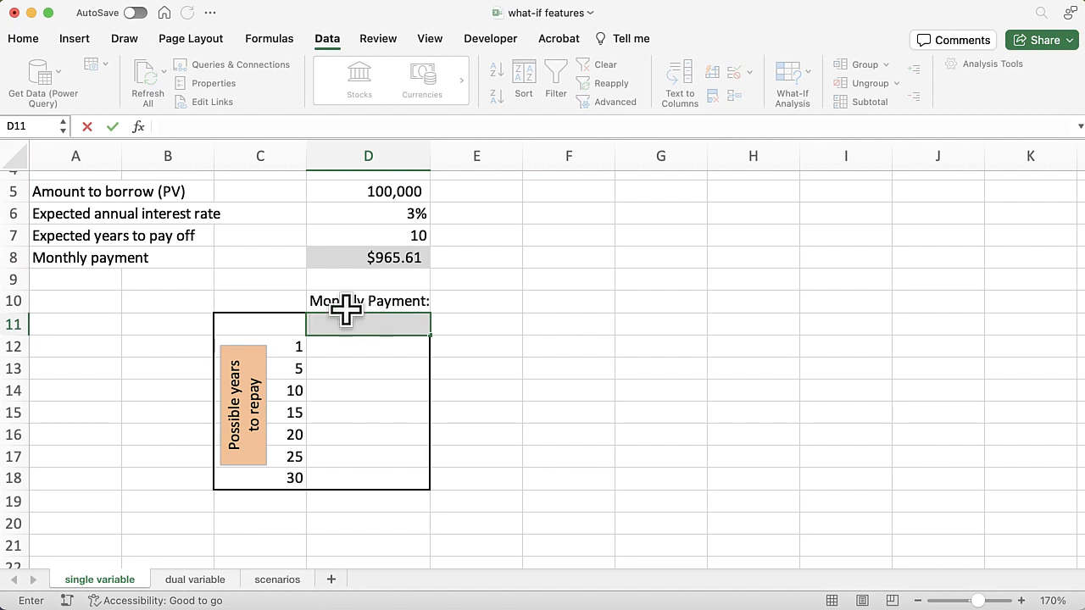
pyautogui.press('super+v')
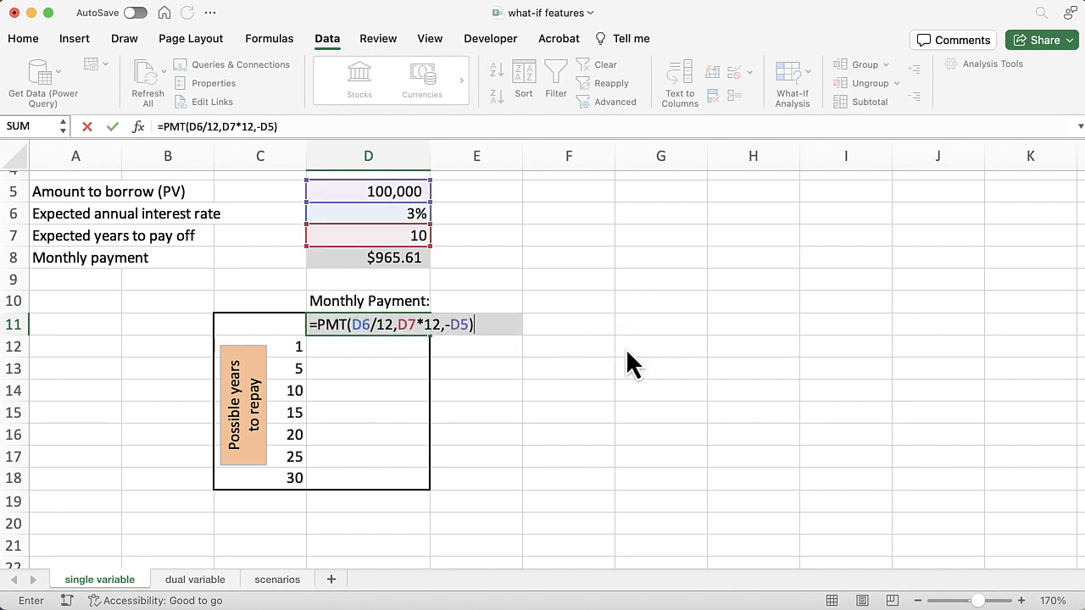
pyautogui.press('Return')
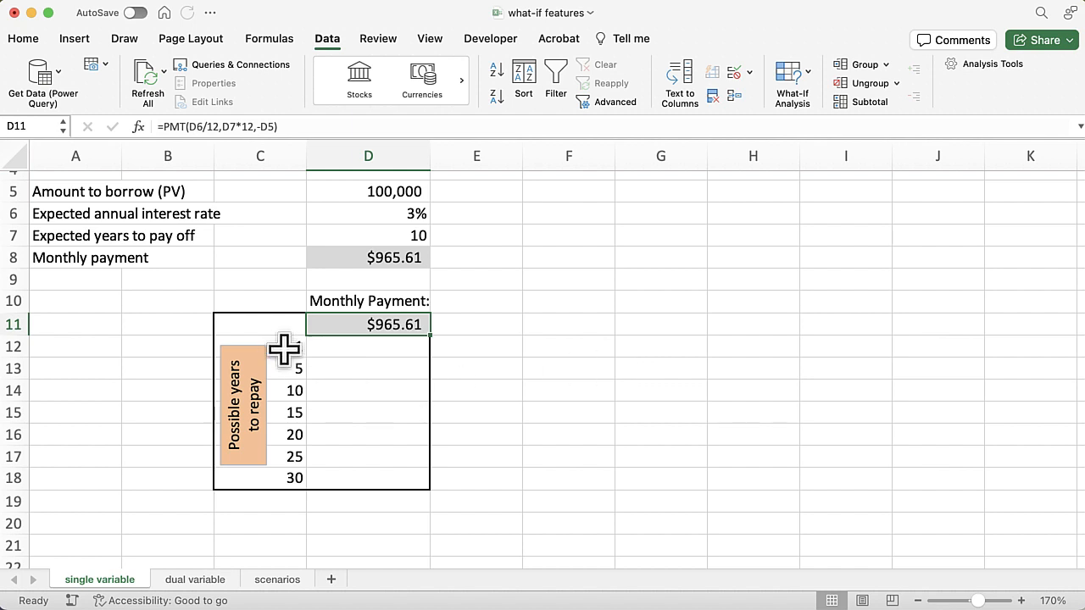
# Create a one-variable data table over C11:D18 with D7, the expected years to pay off, as its column input cell
pyautogui.moveTo(281, 321); pyautogui.dragTo(370, 480)
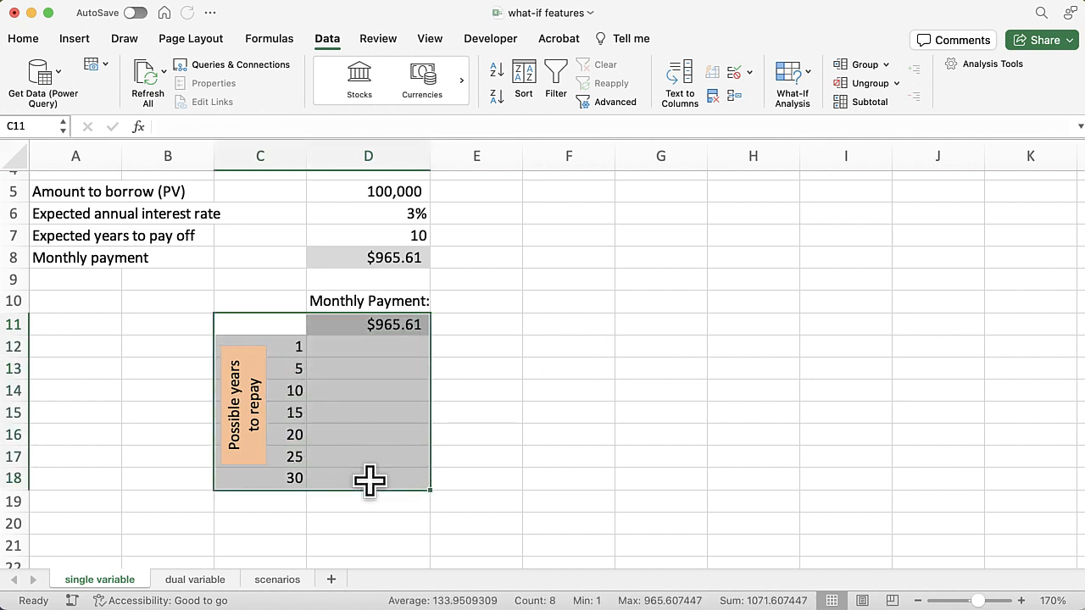
pyautogui.click(807, 80)
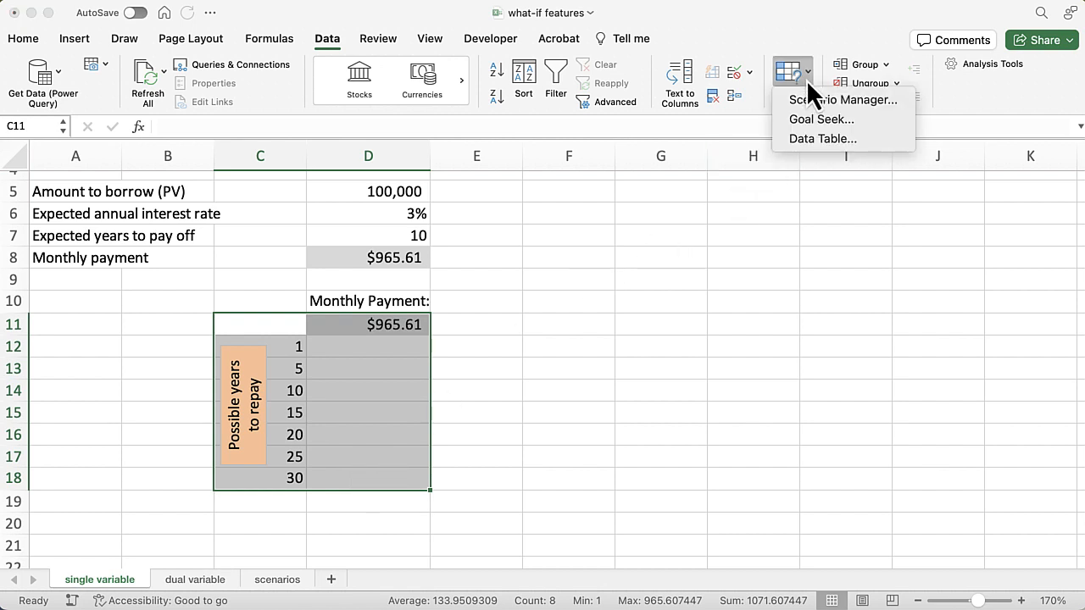
pyautogui.click(842, 140)
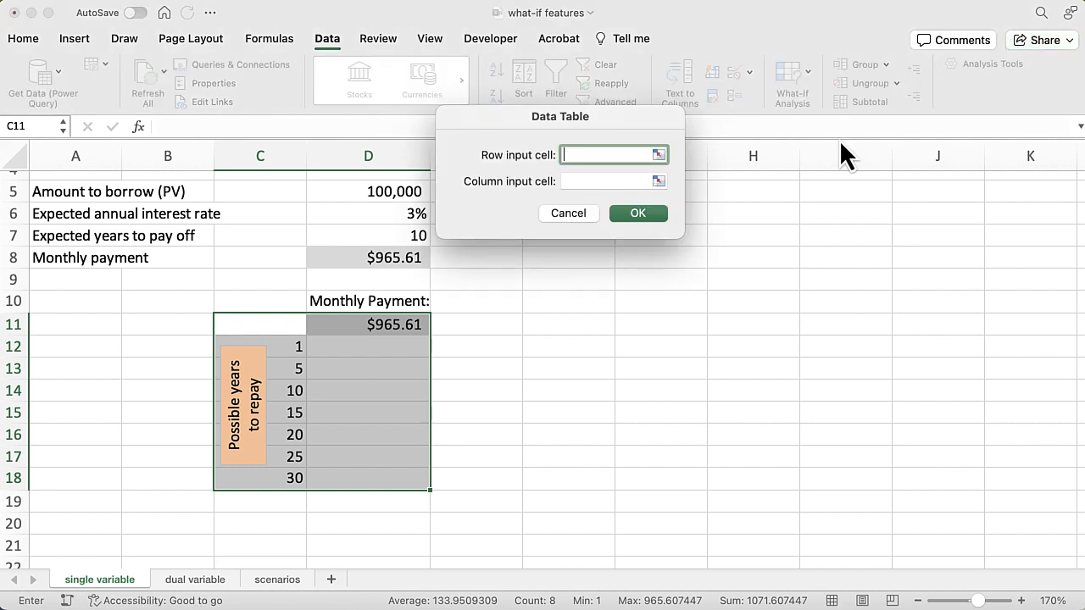
pyautogui.moveTo(519, 118); pyautogui.dragTo(538, 246)
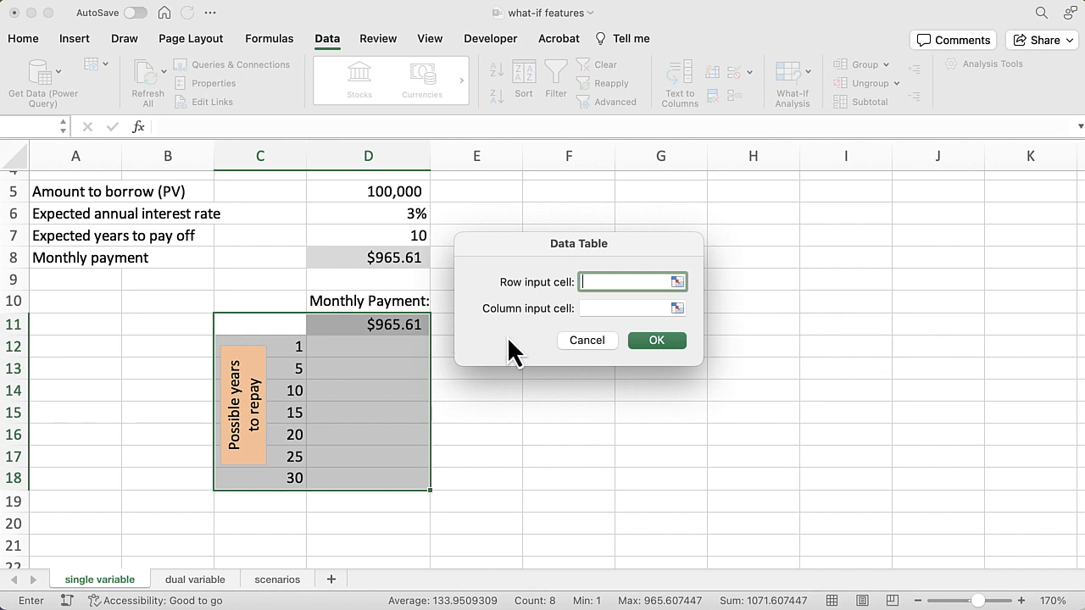
pyautogui.click(598, 309)
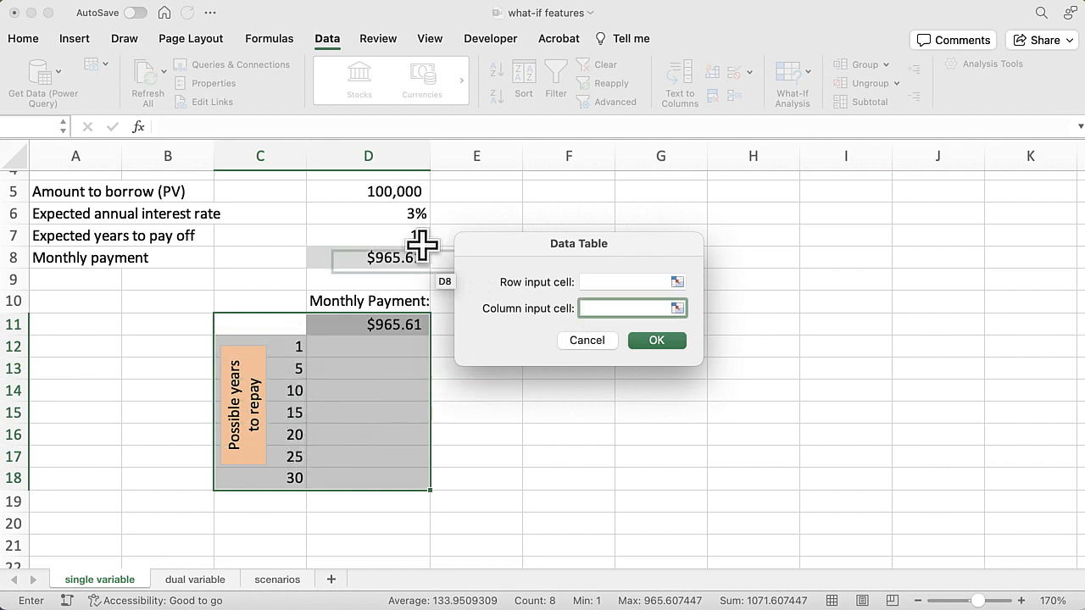
pyautogui.click(383, 237)
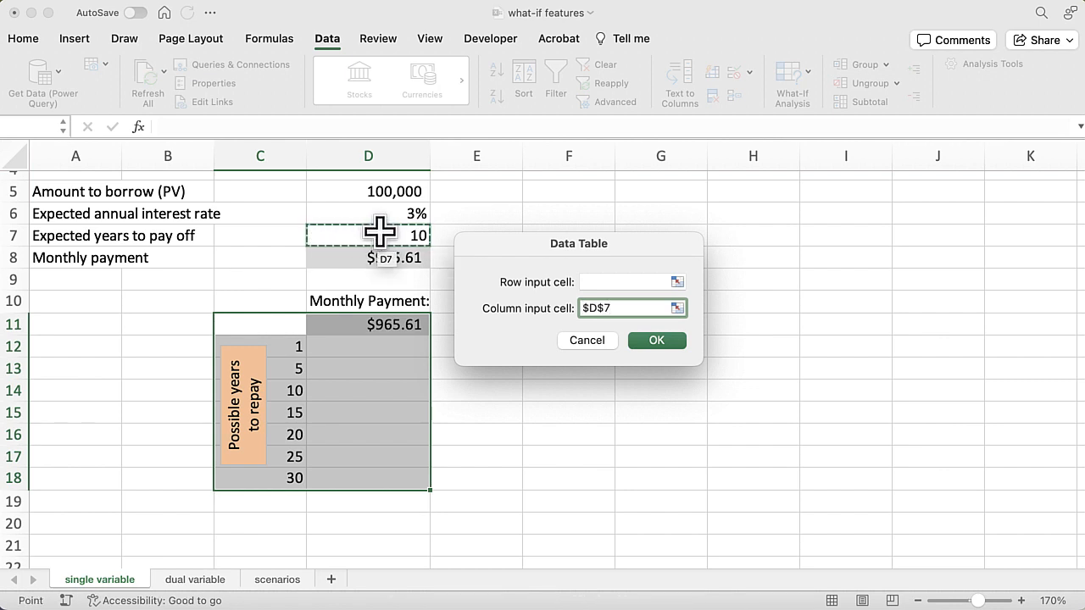
pyautogui.click(669, 342)
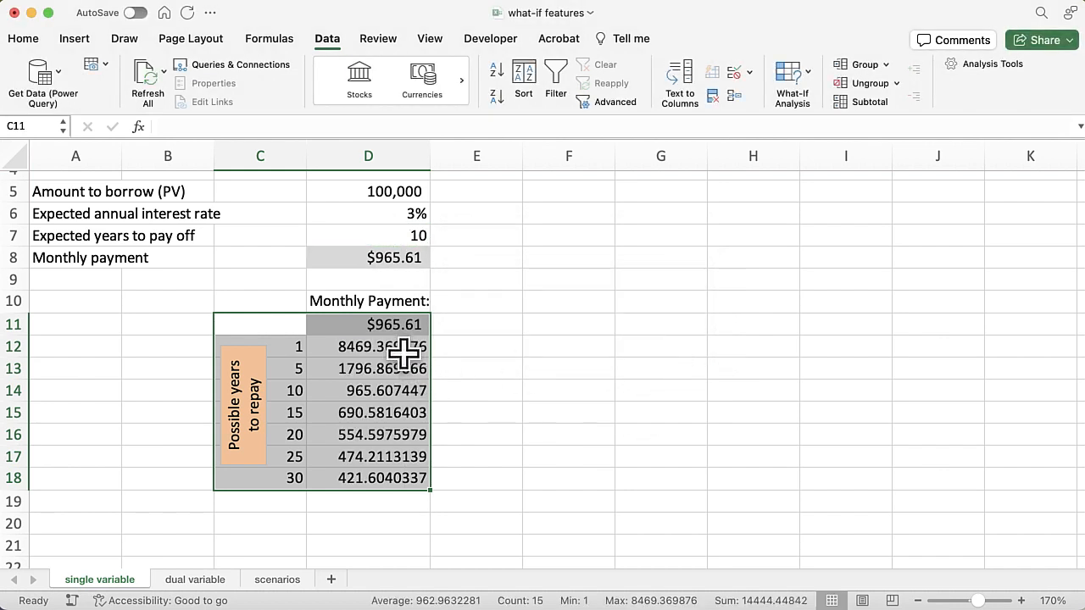
# Format the data table payments in D12:D18 as comma-separated numbers with two decimals
pyautogui.moveTo(404, 355); pyautogui.dragTo(404, 474)
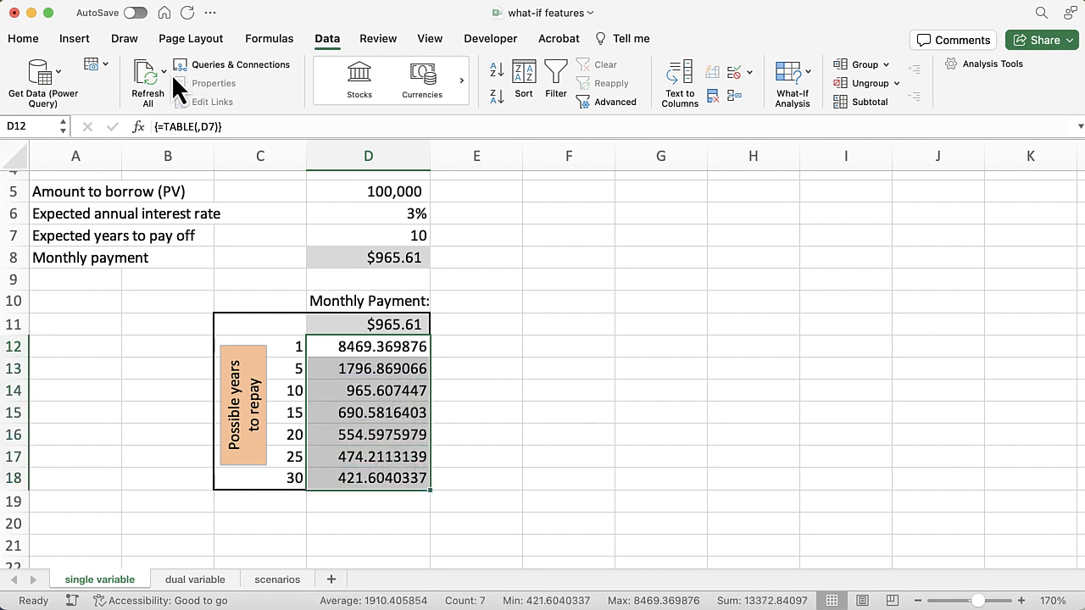
pyautogui.click(25, 39)
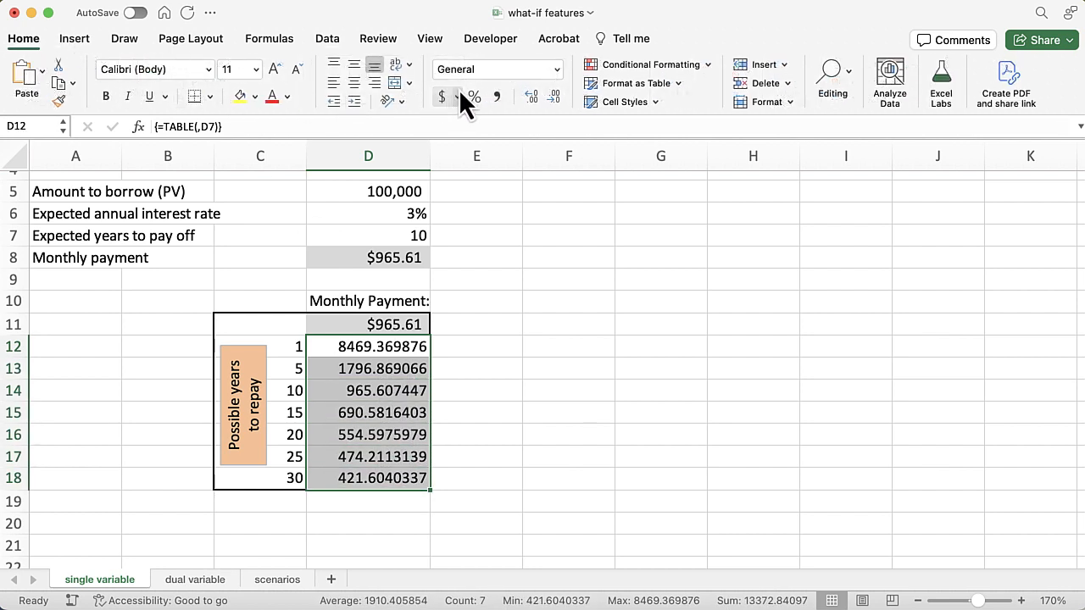
pyautogui.click(498, 96)
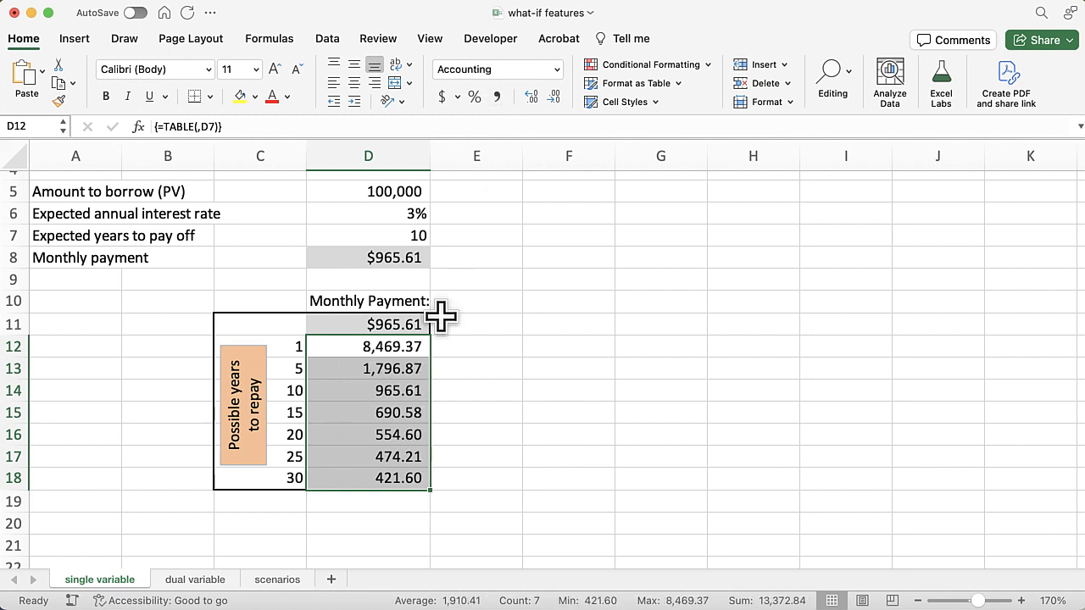
pyautogui.click(356, 370)
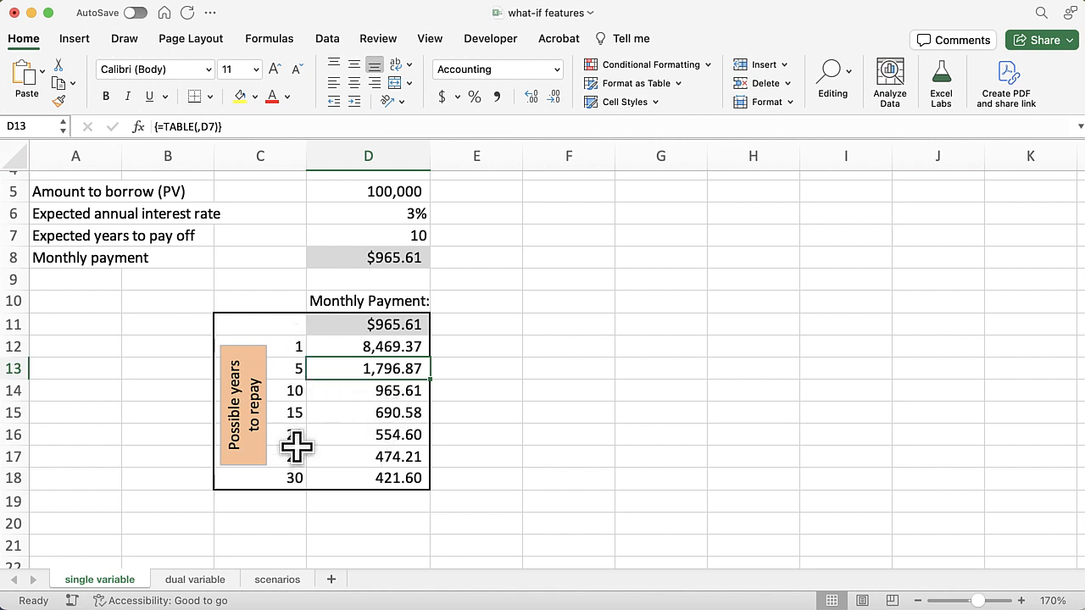
pyautogui.click(365, 389)
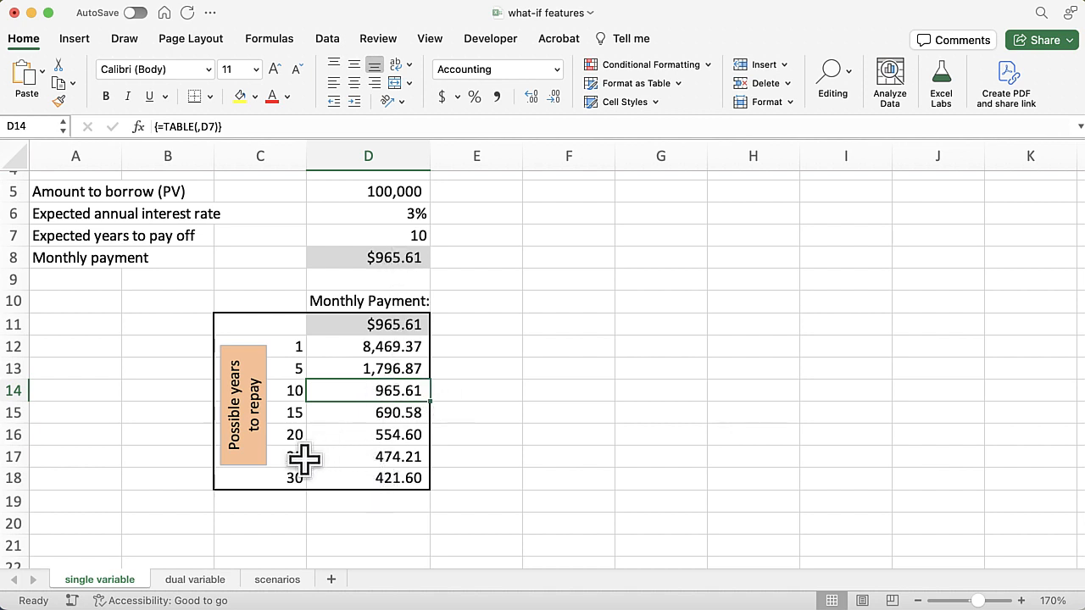
pyautogui.click(358, 457)
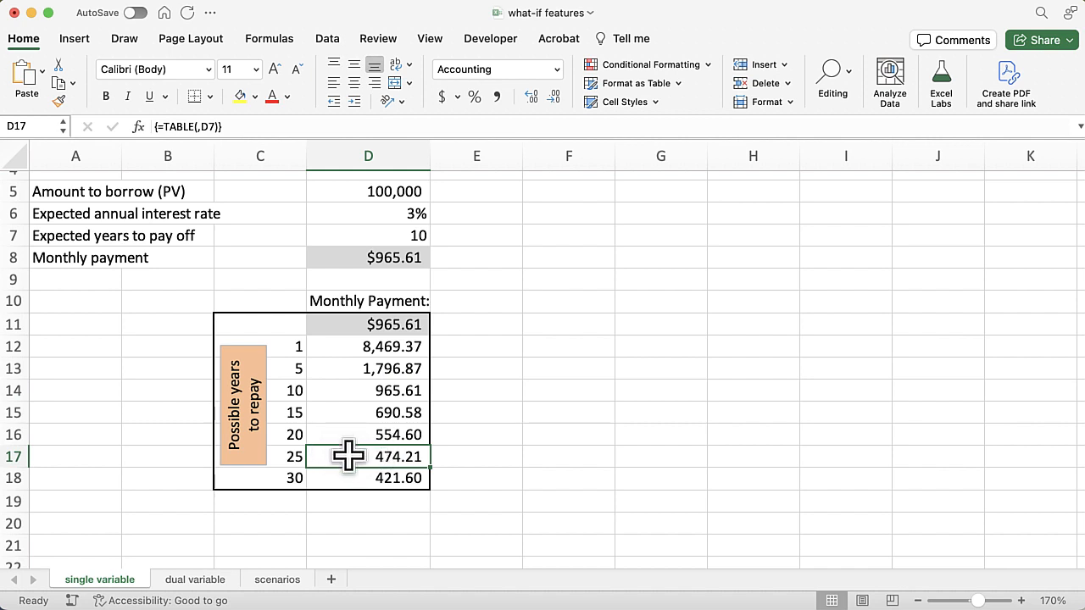
pyautogui.click(332, 368)
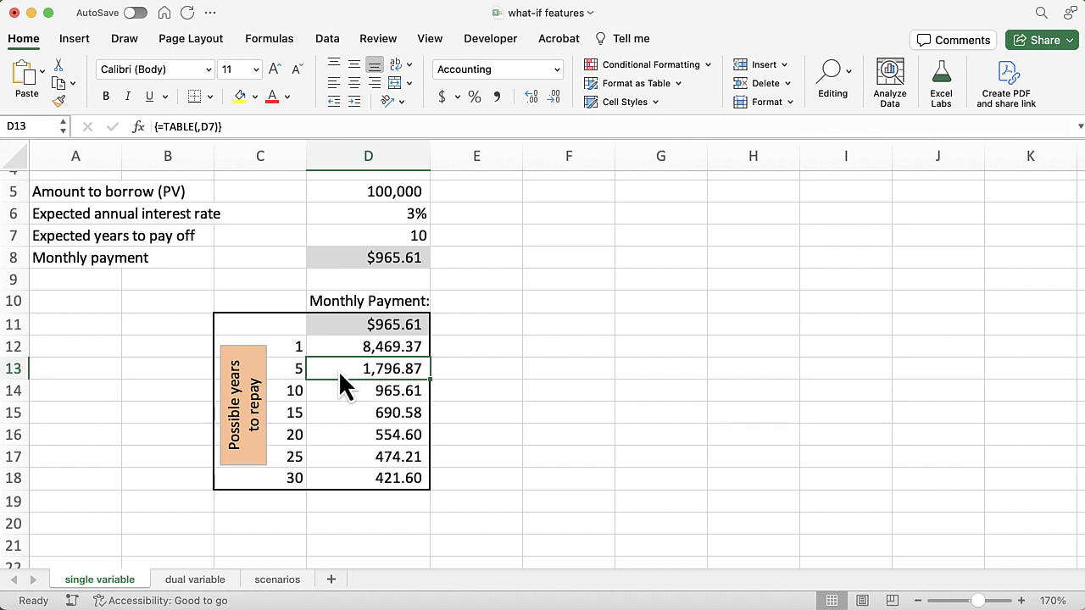
# On the dual variable sheet, paste the formula =PMT(D6/12,D7*12,-D5) into the shaded corner cell A11 under Payment
pyautogui.click(212, 589)
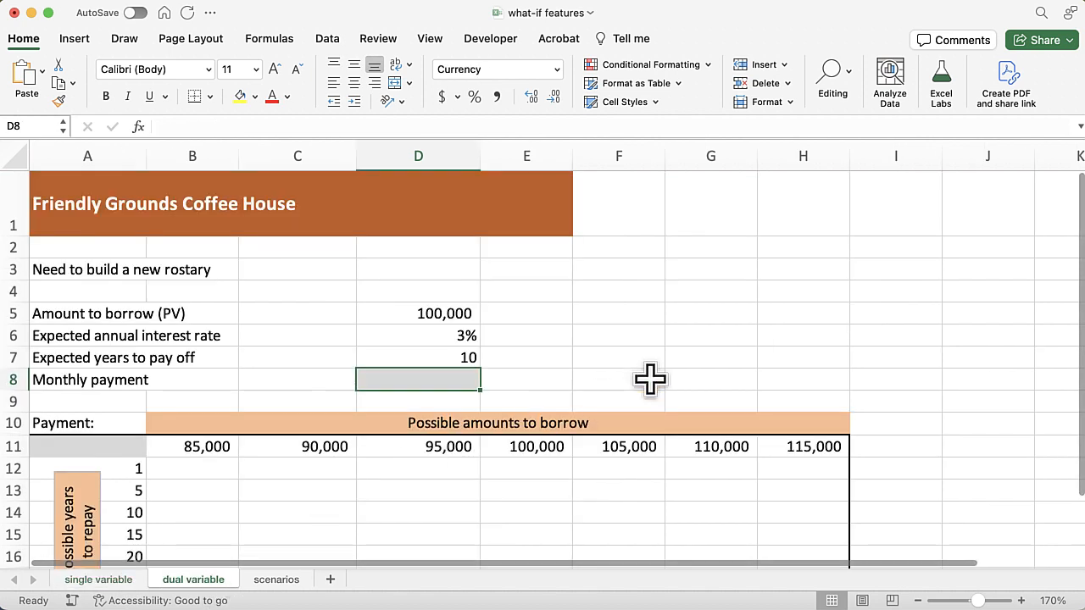
pyautogui.scroll(-5, 707, 354)
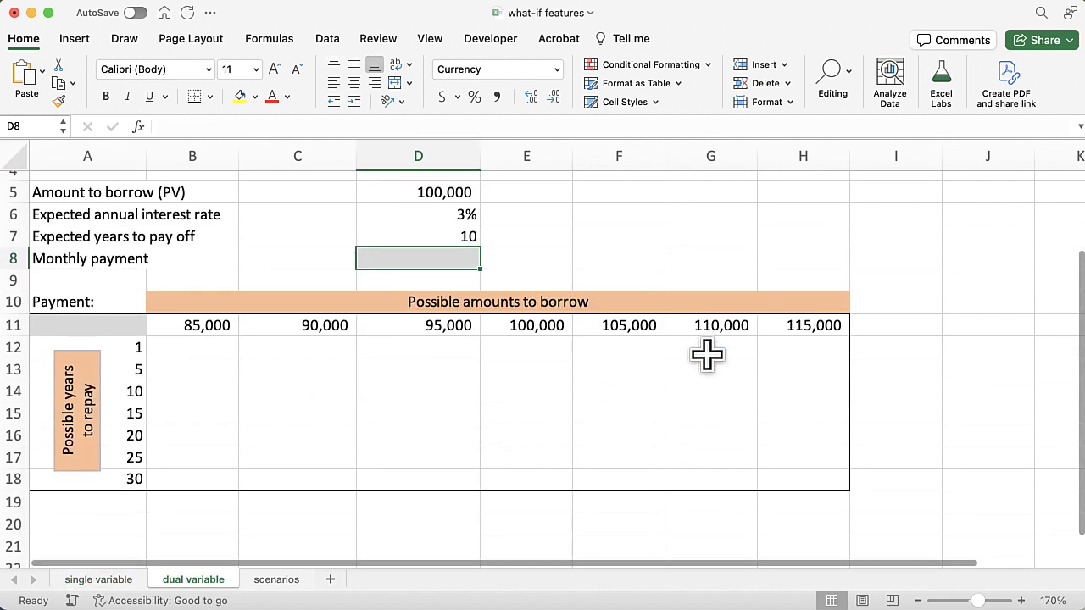
pyautogui.scroll(2, 707, 354)
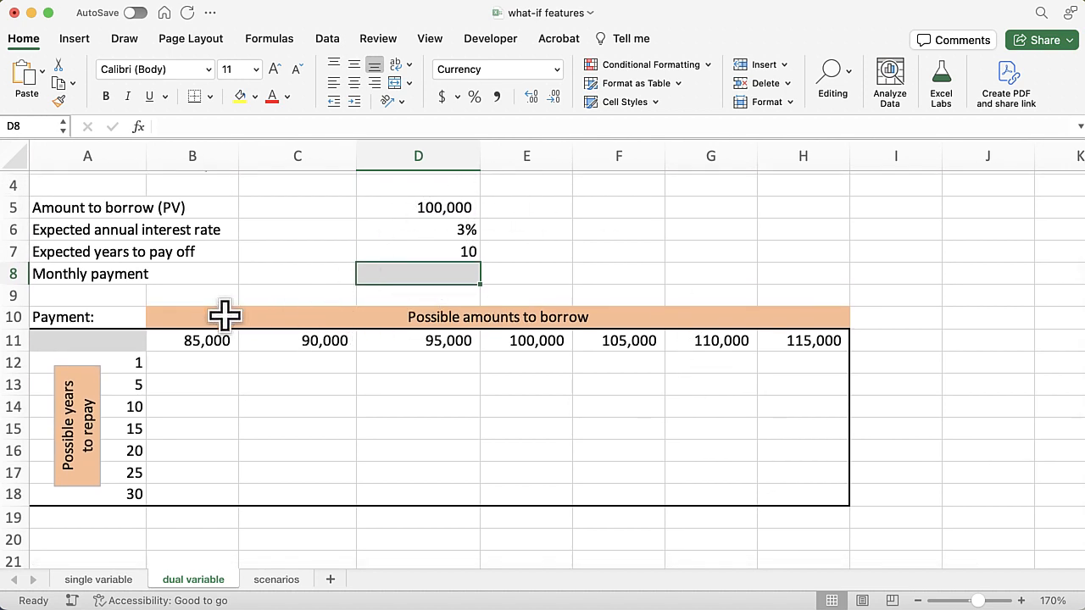
pyautogui.click(91, 342)
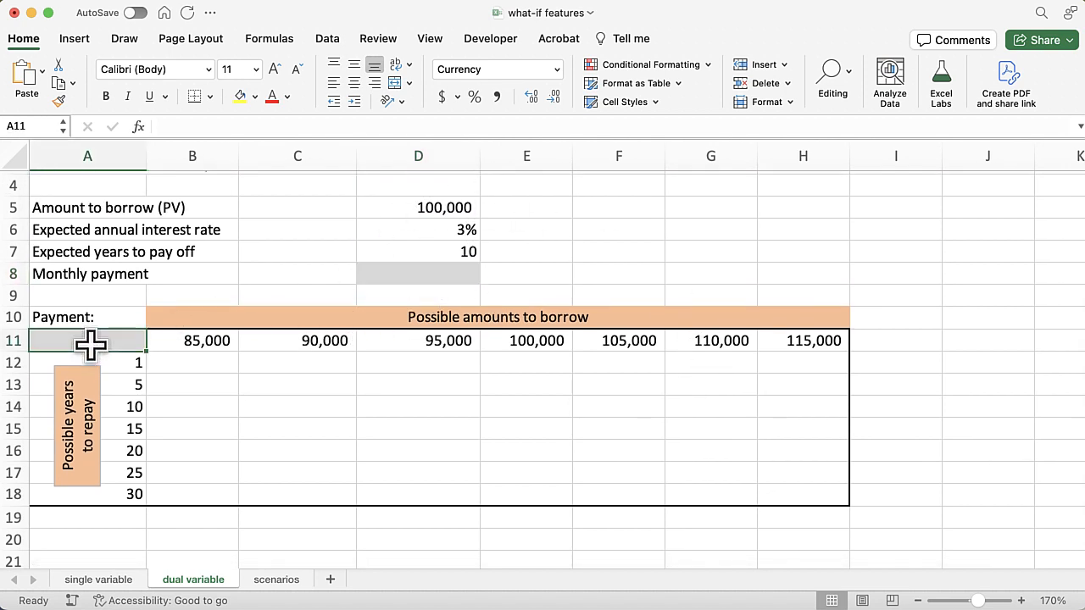
pyautogui.press('super+v')
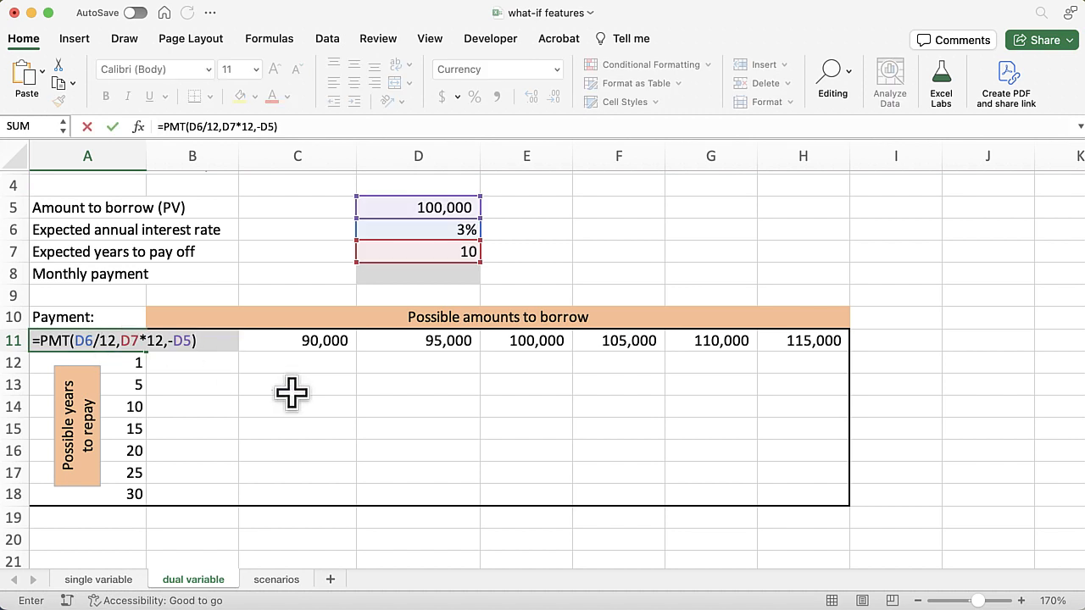
pyautogui.press('Return')
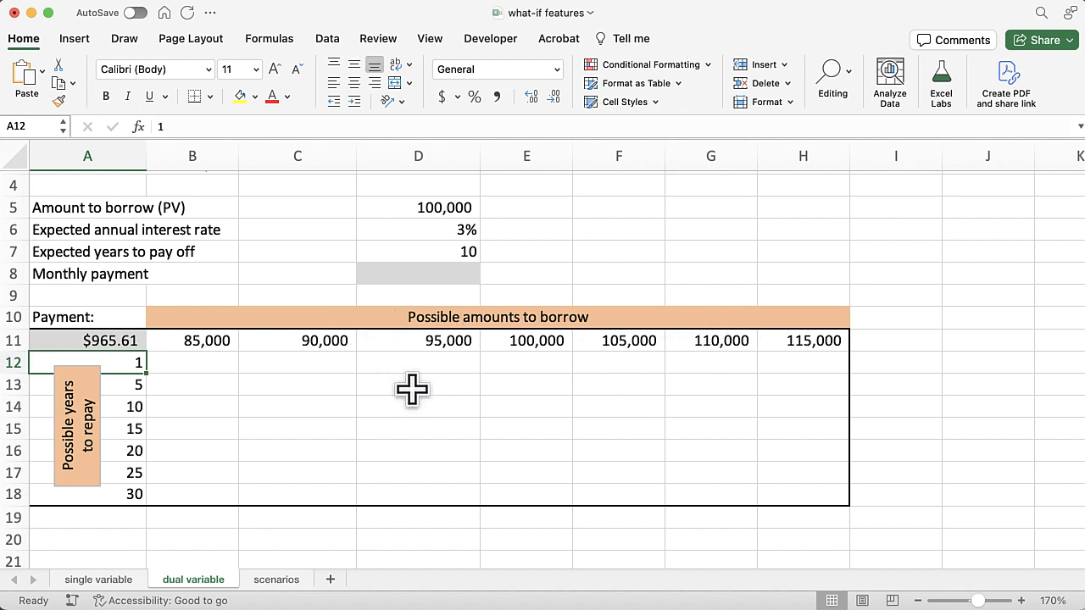
# Create a two-variable data table over A11:H18 with row input cell D5 and column input cell D7
pyautogui.click(61, 340)
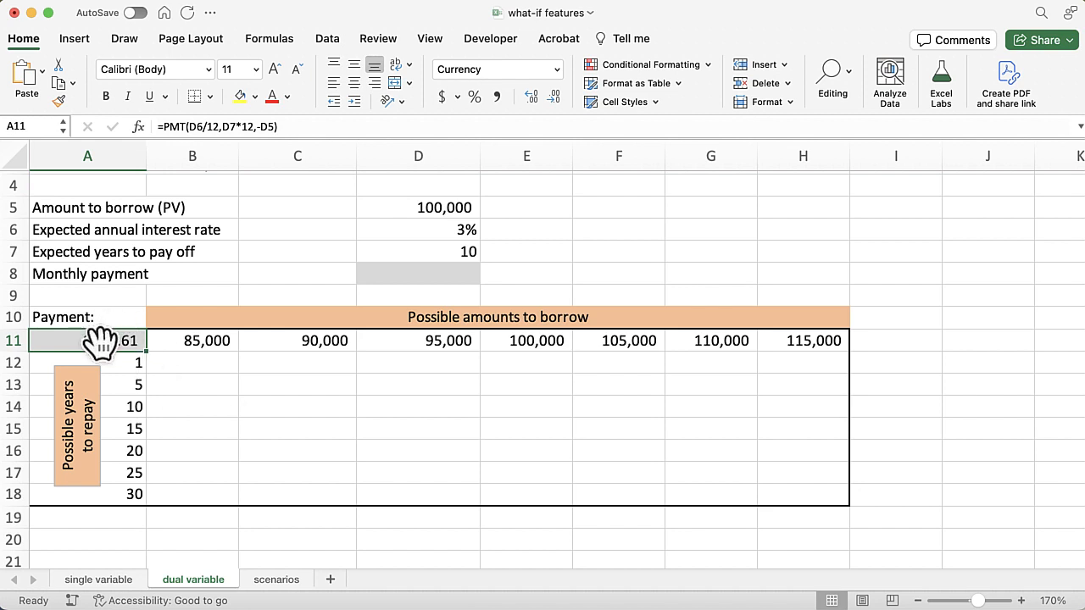
pyautogui.moveTo(106, 339); pyautogui.dragTo(807, 491)
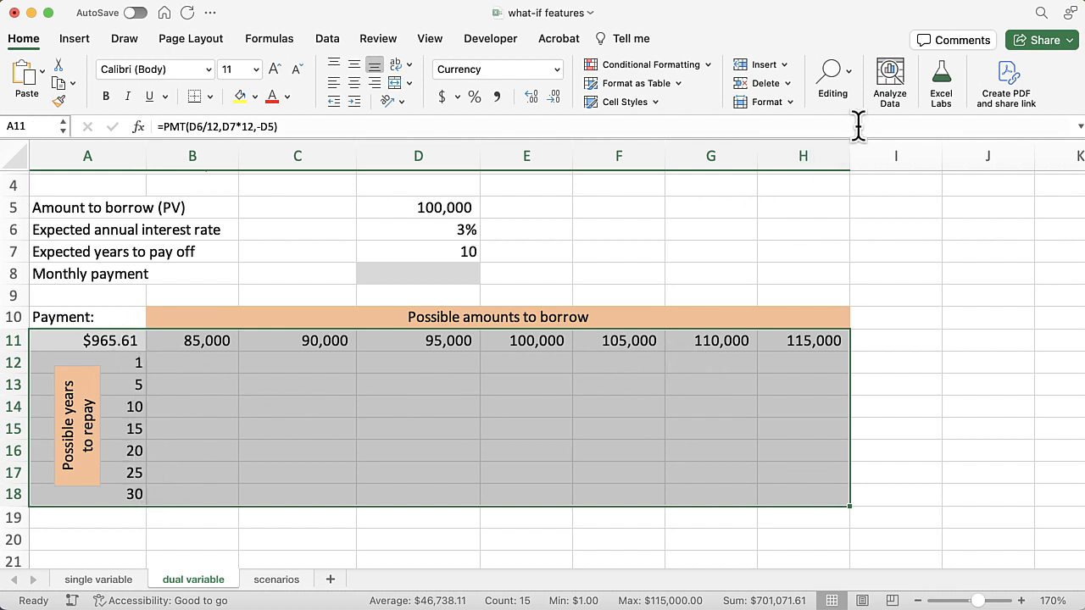
pyautogui.click(328, 38)
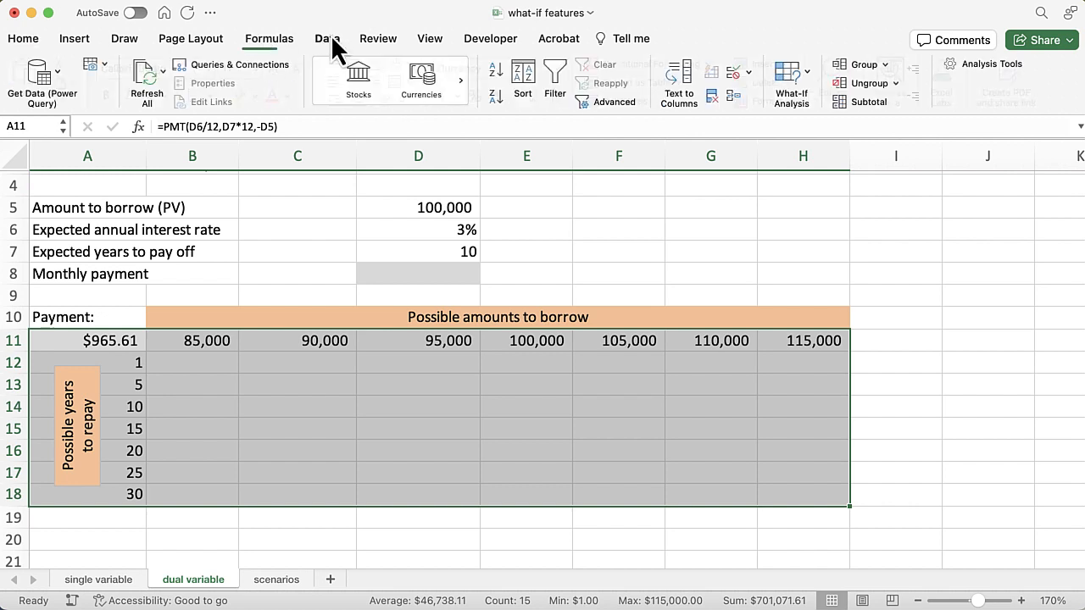
pyautogui.click(809, 71)
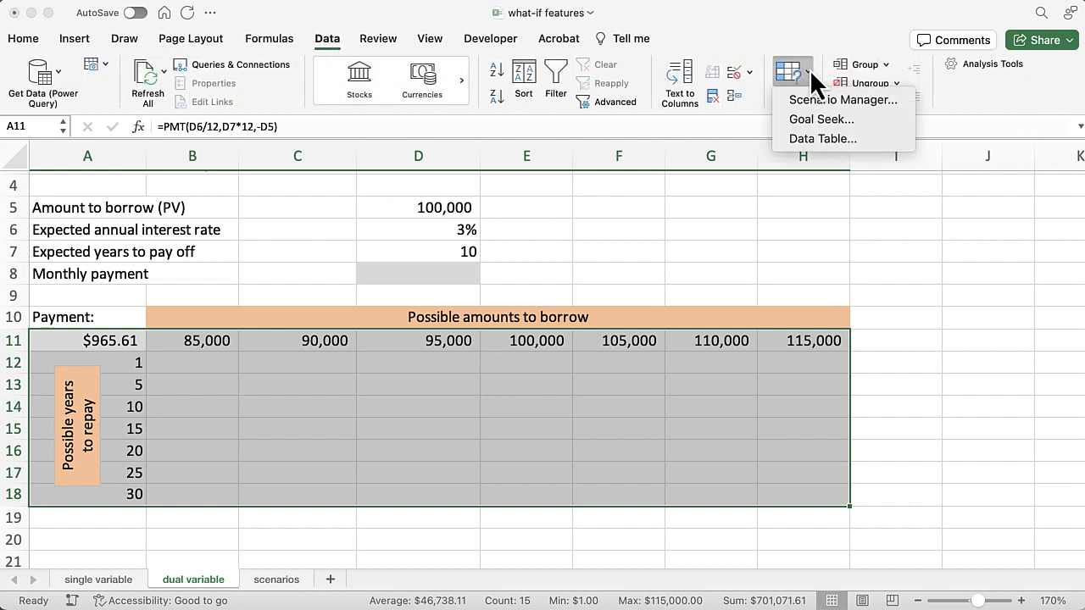
pyautogui.click(845, 139)
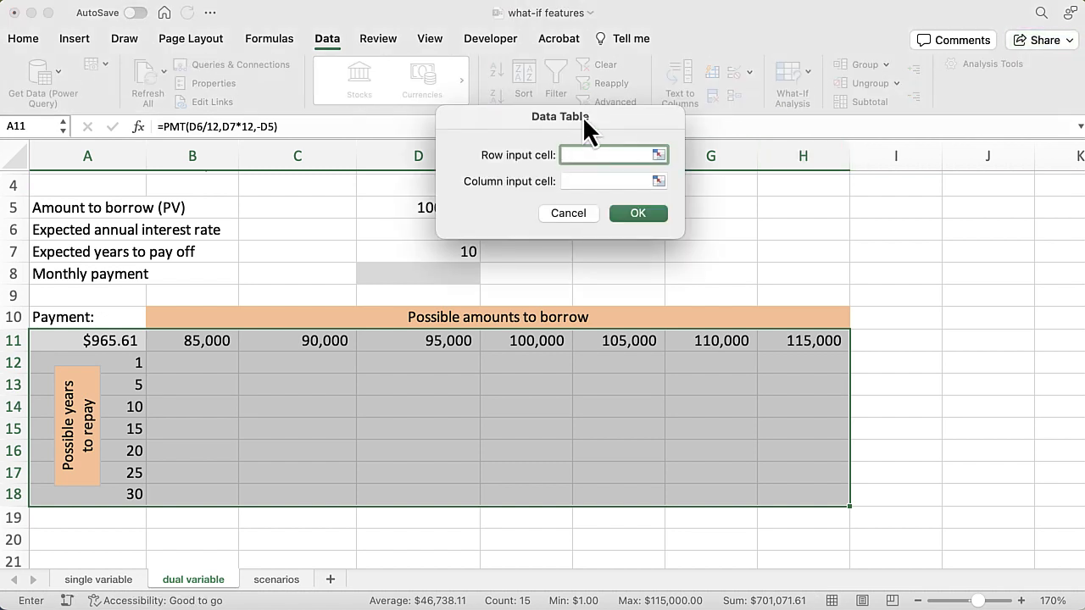
pyautogui.moveTo(583, 116); pyautogui.dragTo(684, 159)
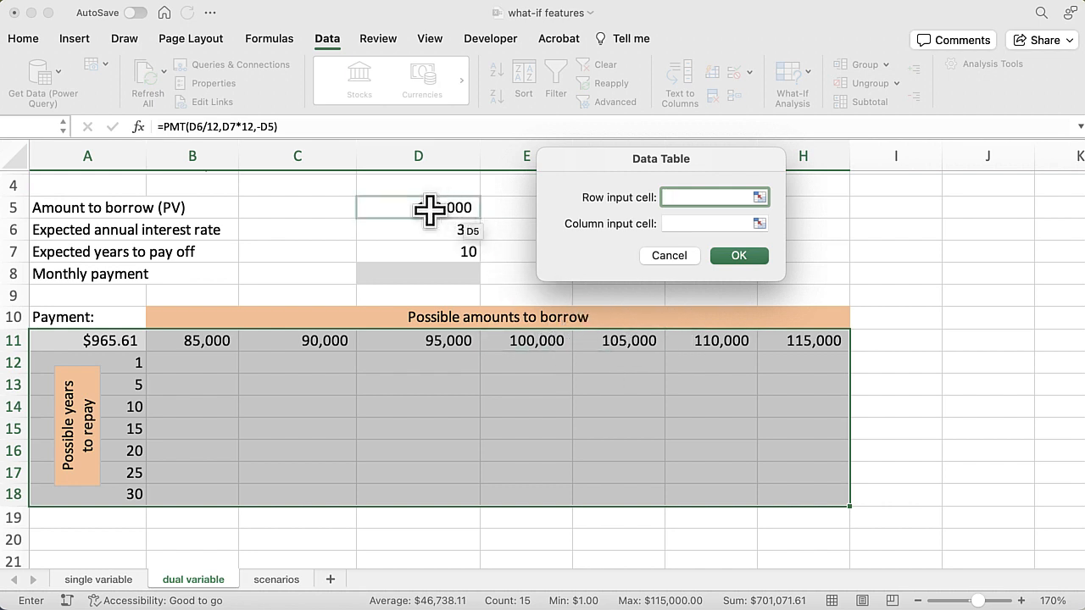
pyautogui.click(396, 207)
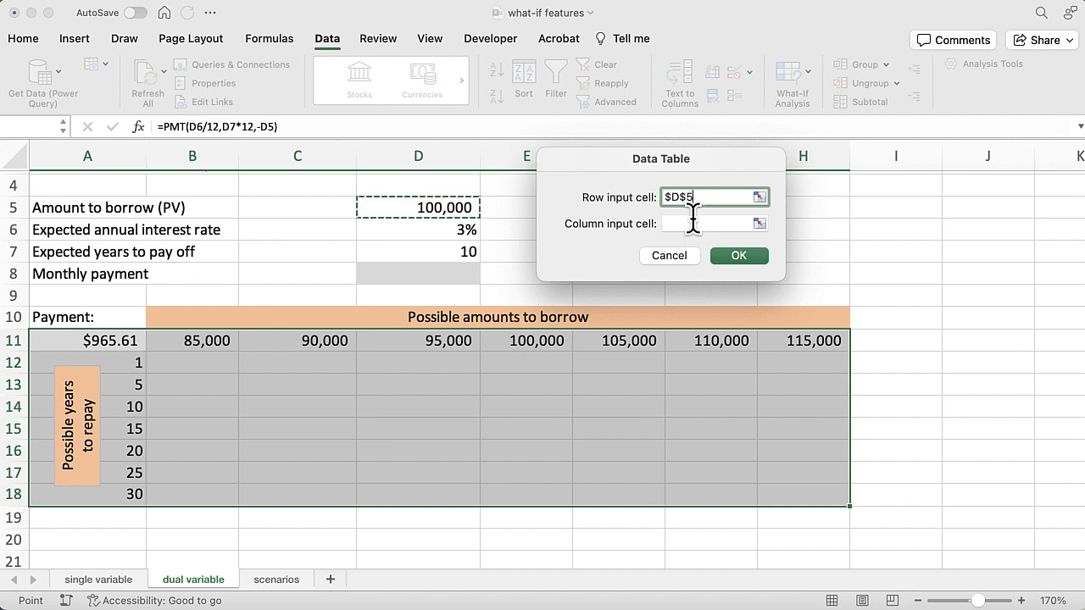
pyautogui.click(694, 223)
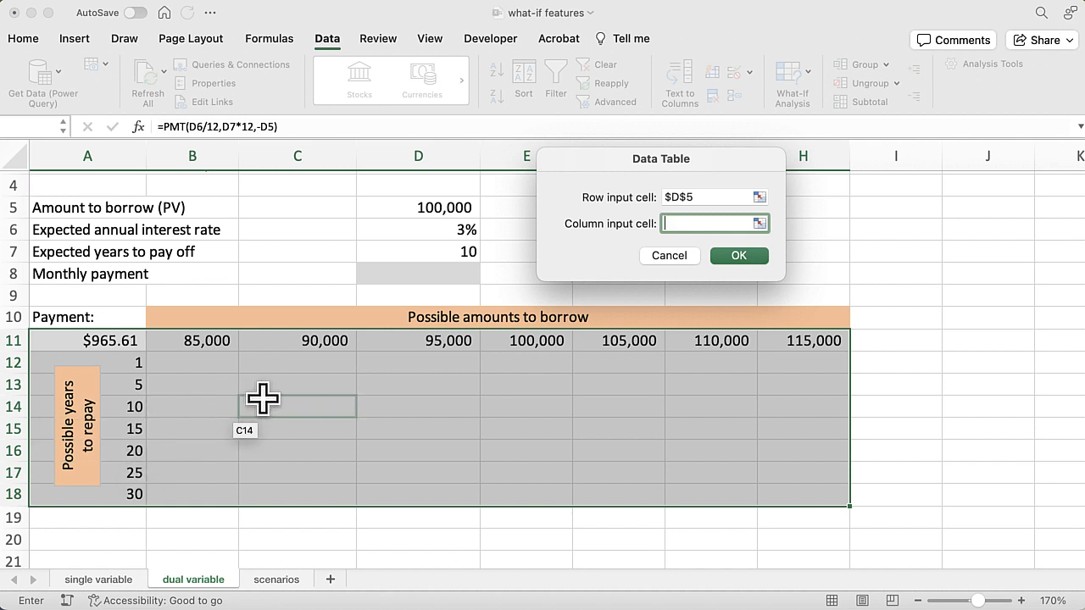
pyautogui.click(436, 252)
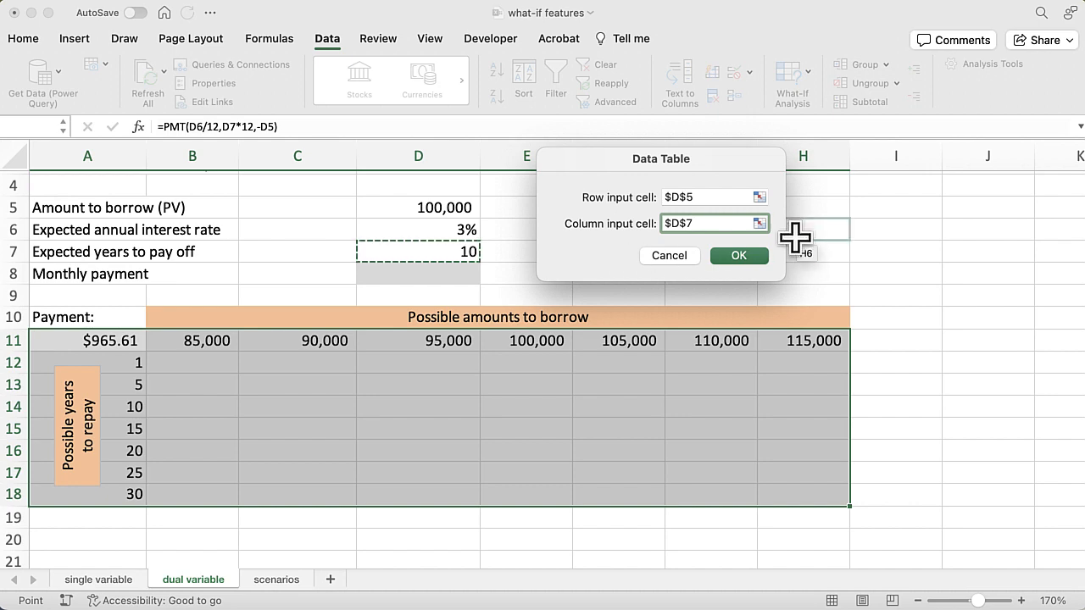
pyautogui.click(742, 257)
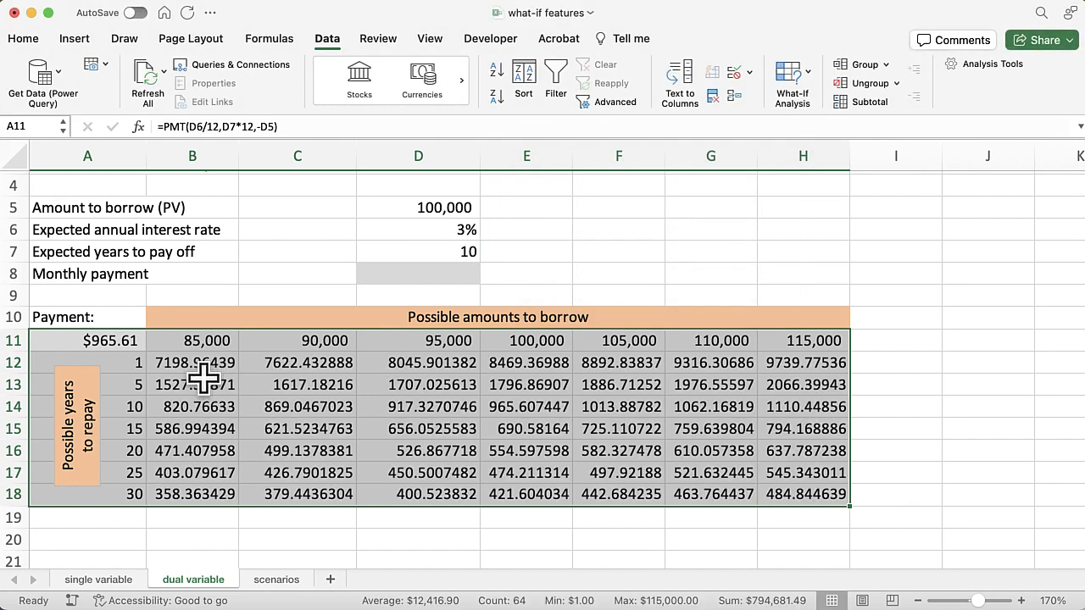
# Format the two-variable table's payments in B12:H18 as comma-separated numbers with two decimals
pyautogui.moveTo(190, 363); pyautogui.dragTo(780, 496)
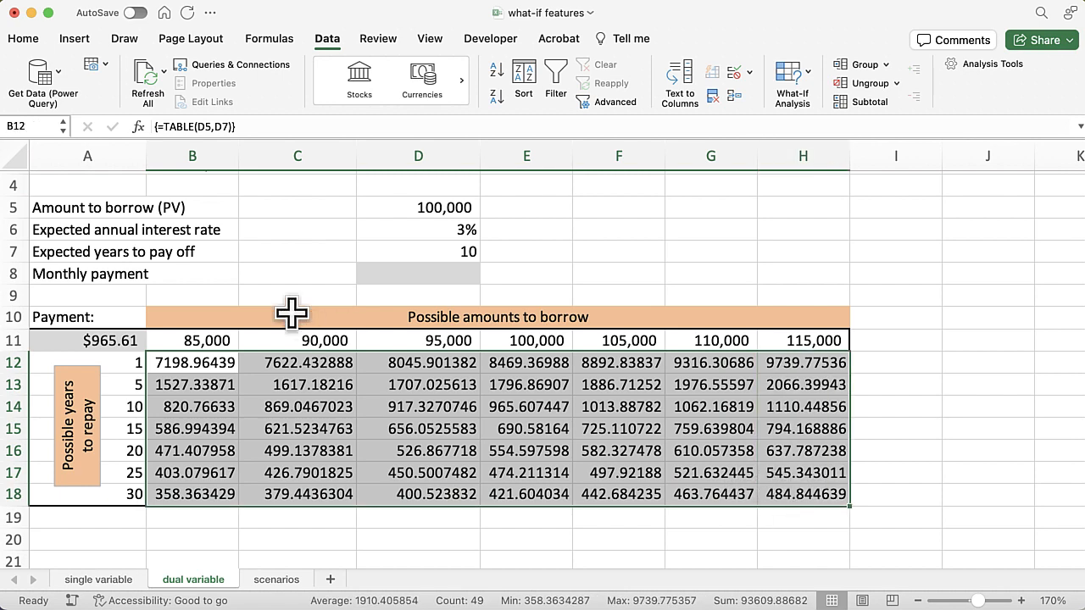
pyautogui.click(26, 39)
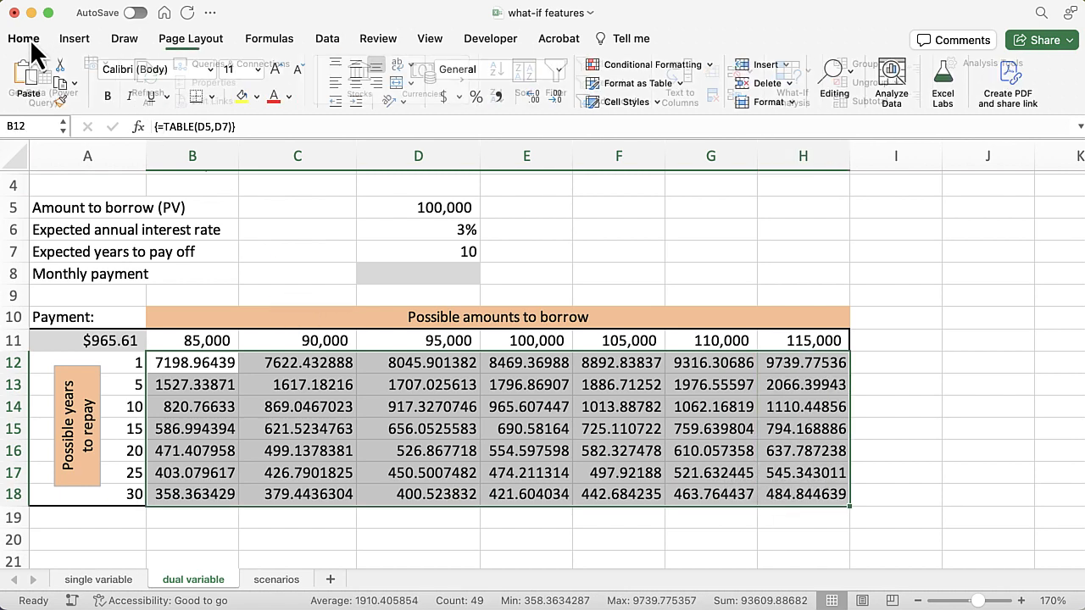
pyautogui.click(500, 96)
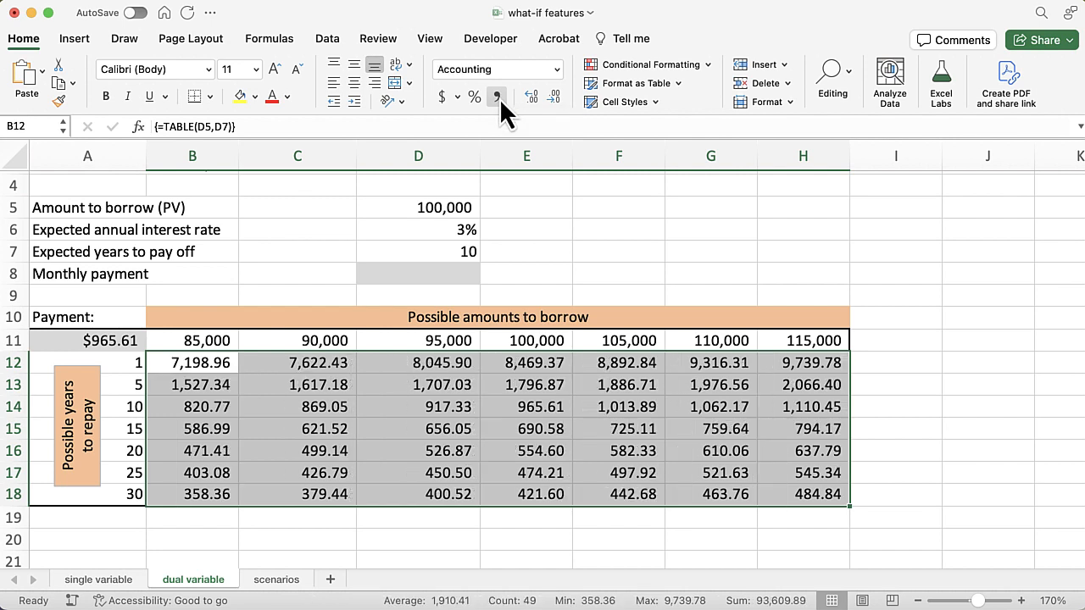
pyautogui.click(403, 407)
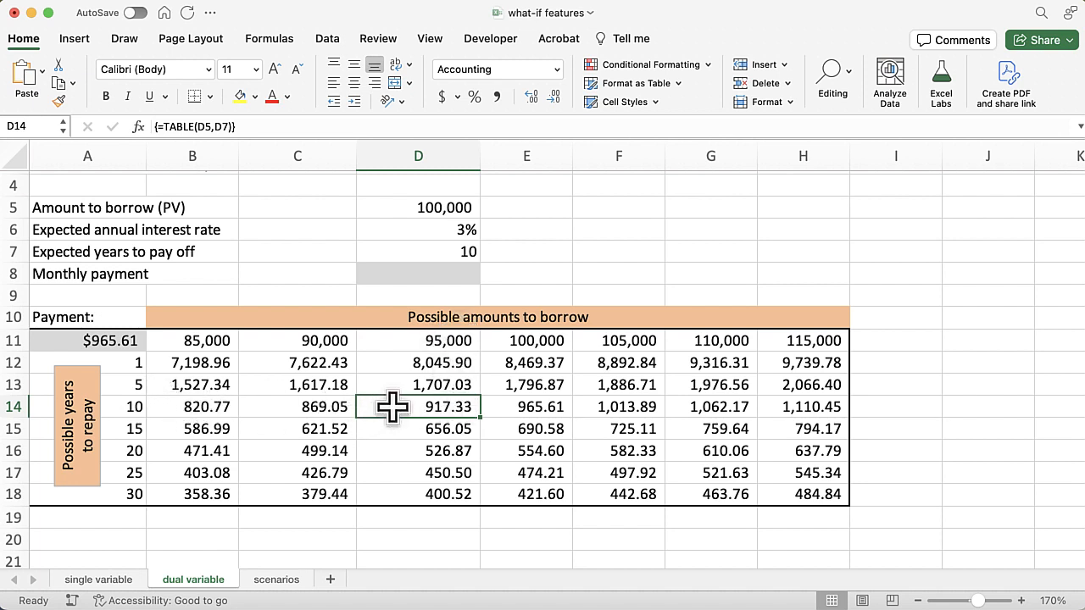
pyautogui.click(710, 472)
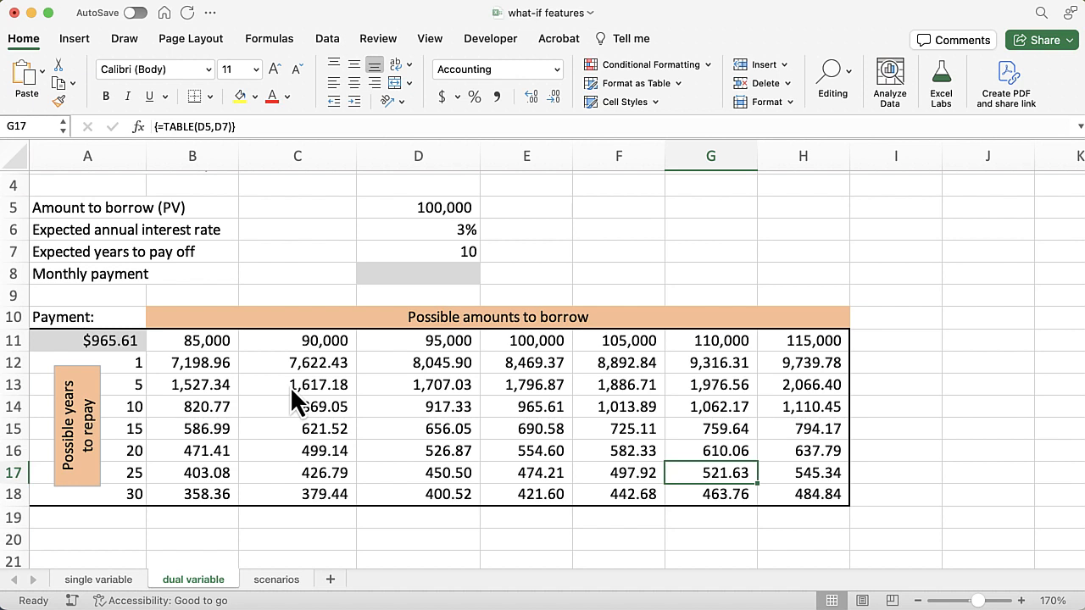
# On the scenarios sheet, paste the formula =PMT(D6/12,D7*12,-D5) into the Monthly payment cell D8
pyautogui.click(277, 580)
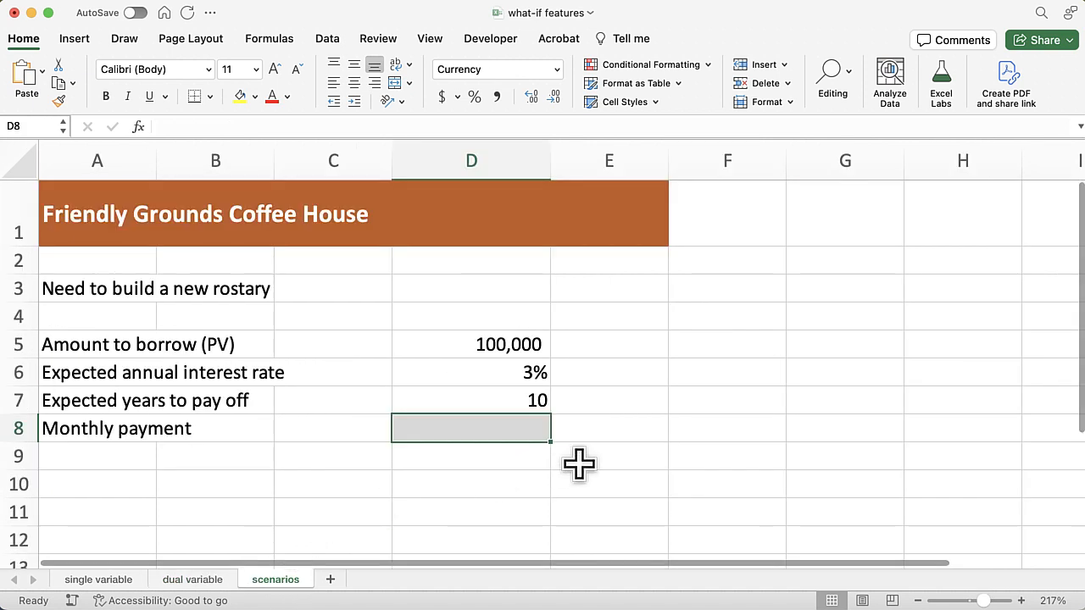
pyautogui.doubleClick(463, 430)
pyautogui.press('super+v')
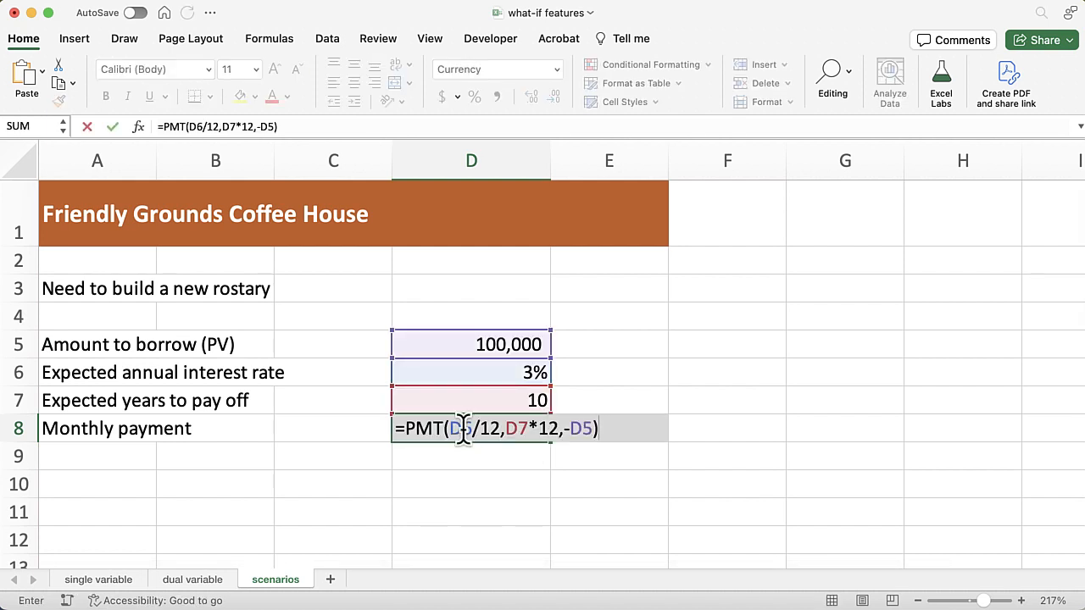
pyautogui.press('Return')
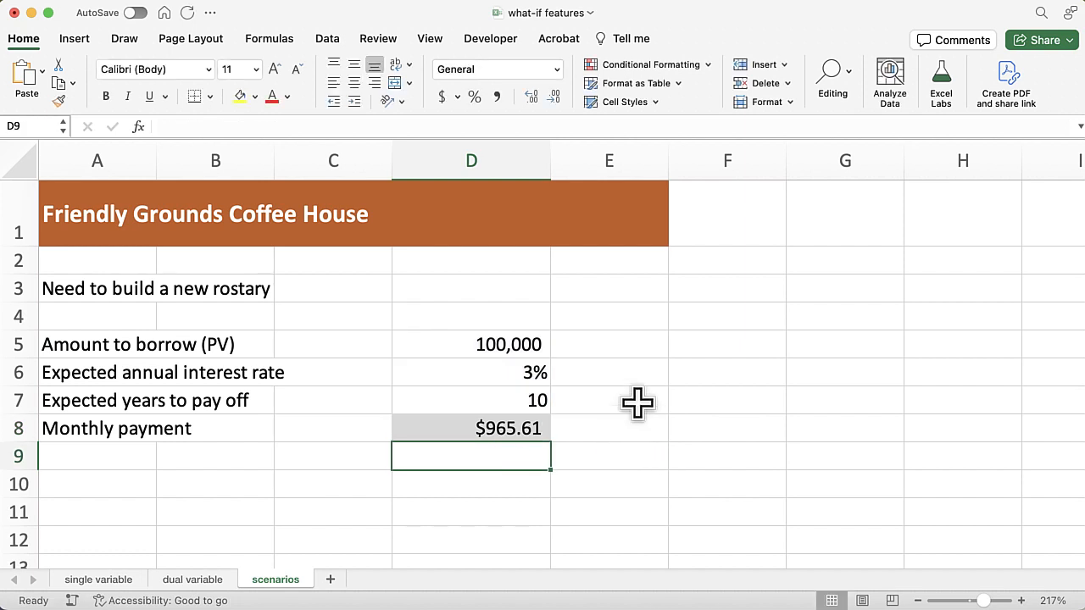
# With D8 selected, start a new scenario in the Scenario Manager and name it "Initial values"
pyautogui.click(410, 434)
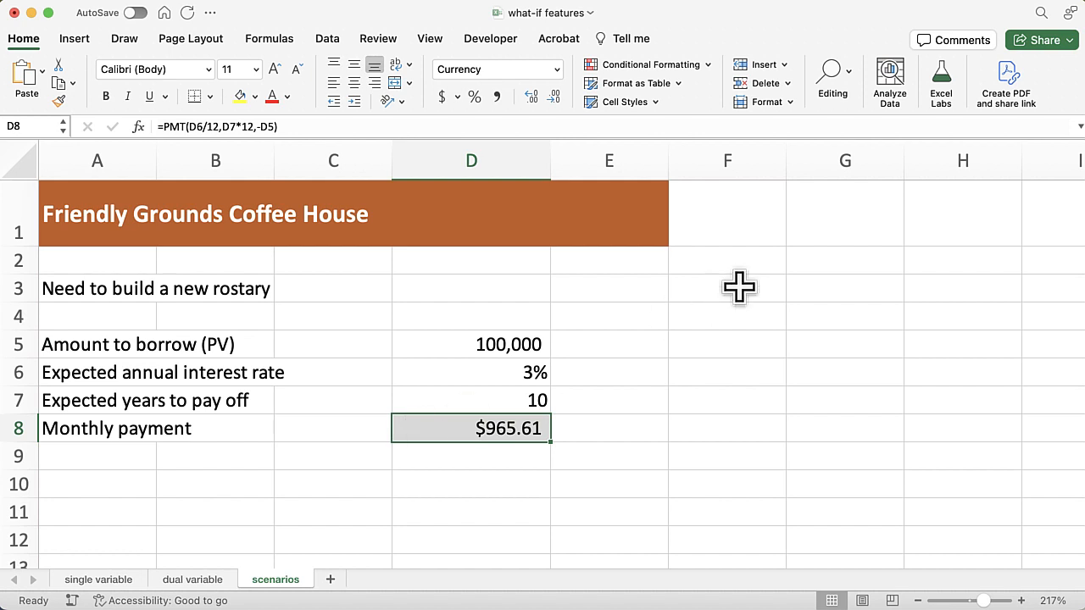
pyautogui.click(329, 44)
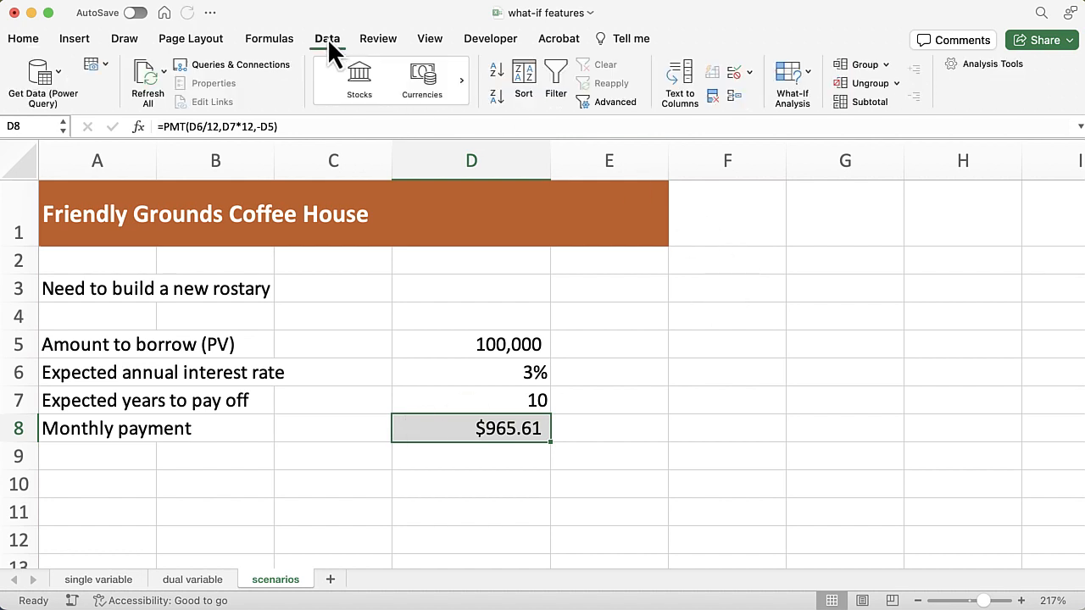
pyautogui.click(803, 80)
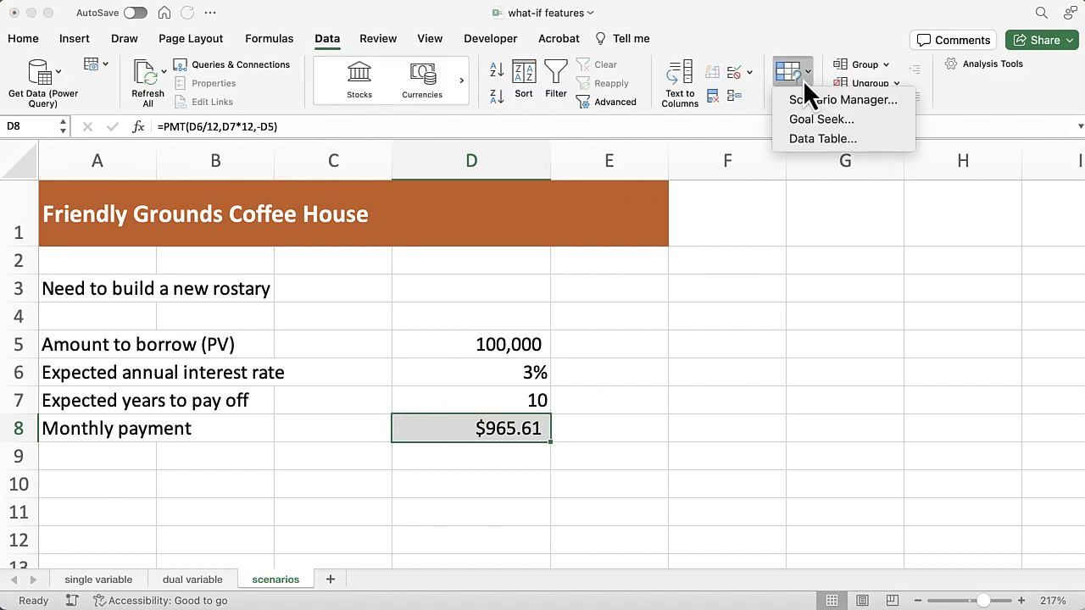
pyautogui.click(889, 100)
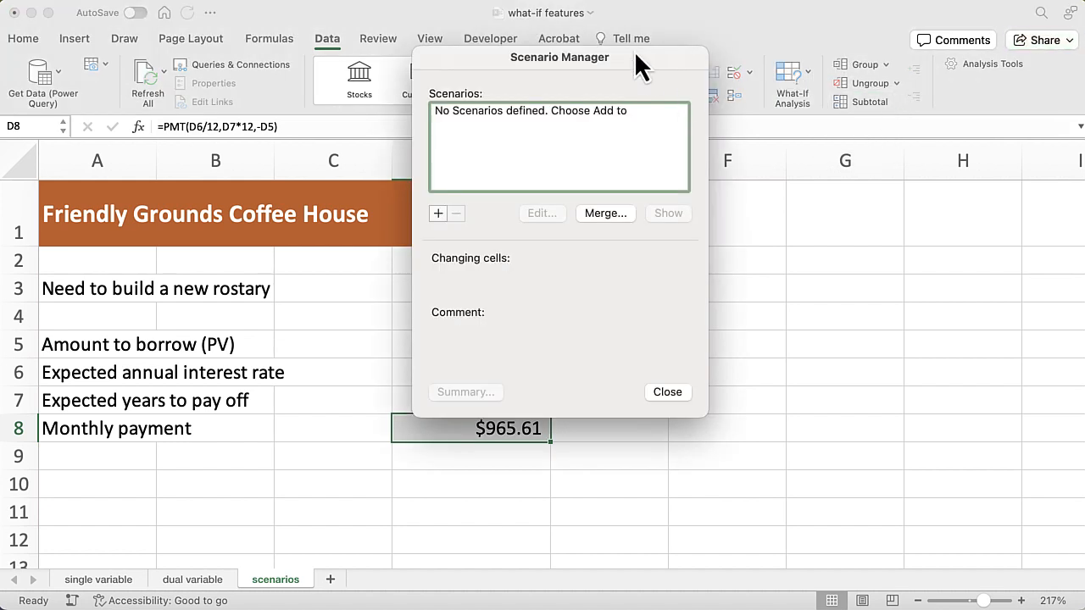
pyautogui.moveTo(634, 56); pyautogui.dragTo(819, 150)
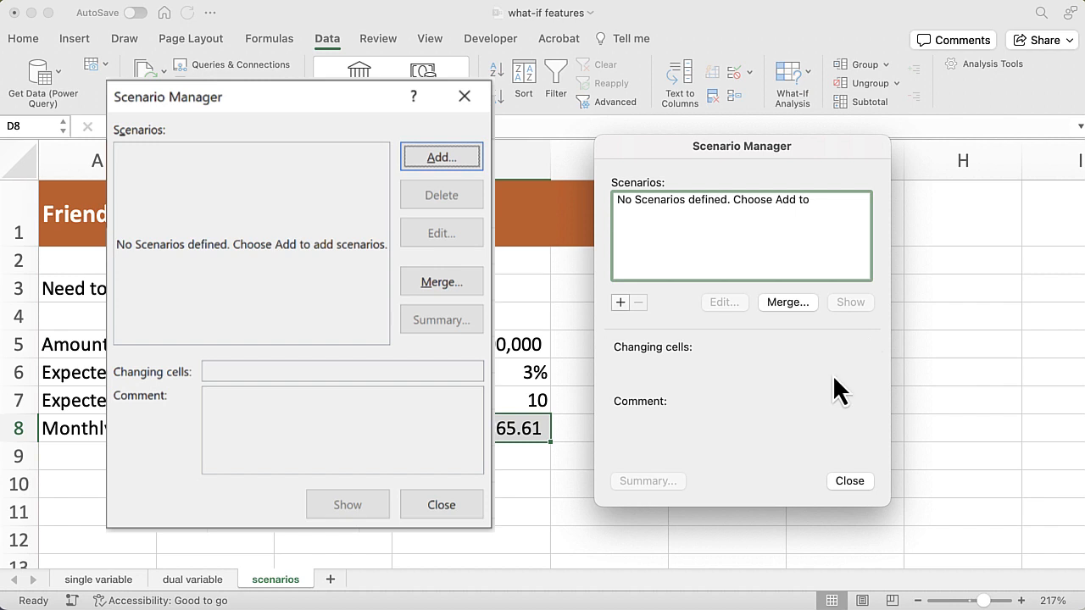
pyautogui.click(621, 303)
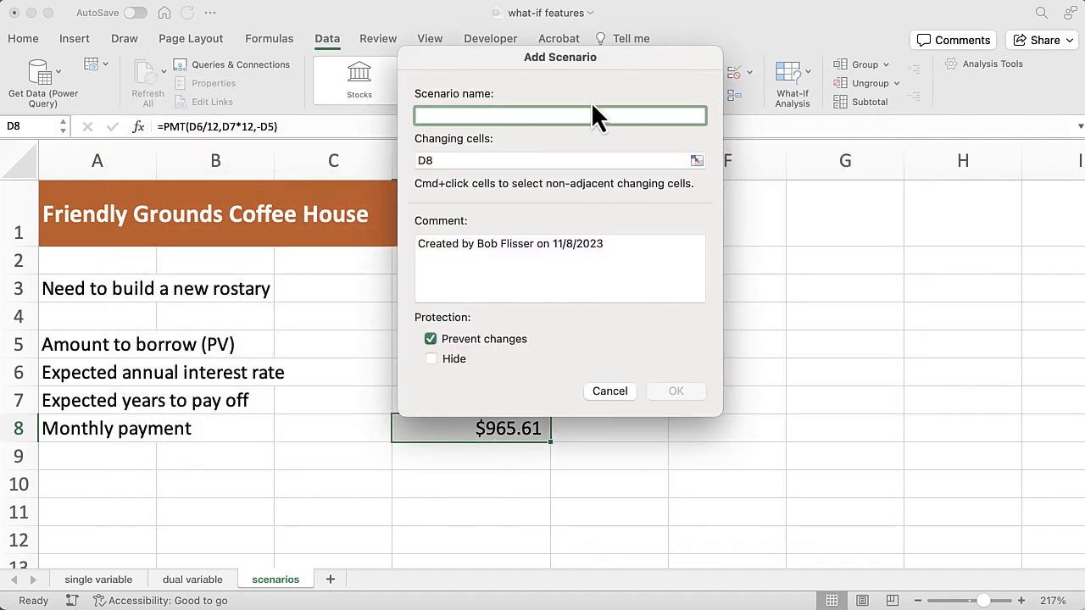
pyautogui.moveTo(622, 56); pyautogui.dragTo(795, 134)
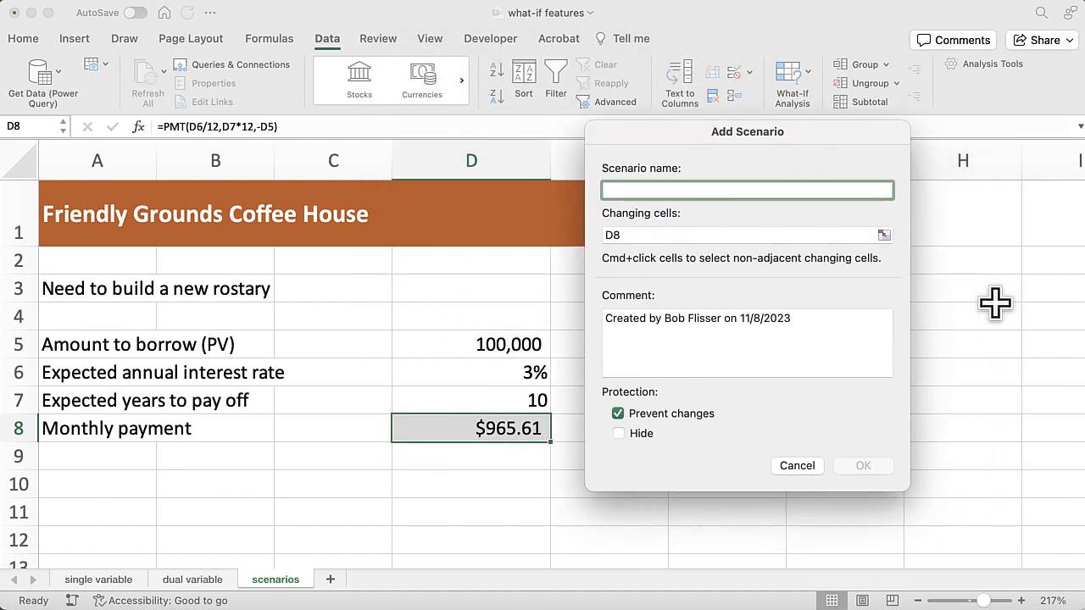
pyautogui.write('Initi')
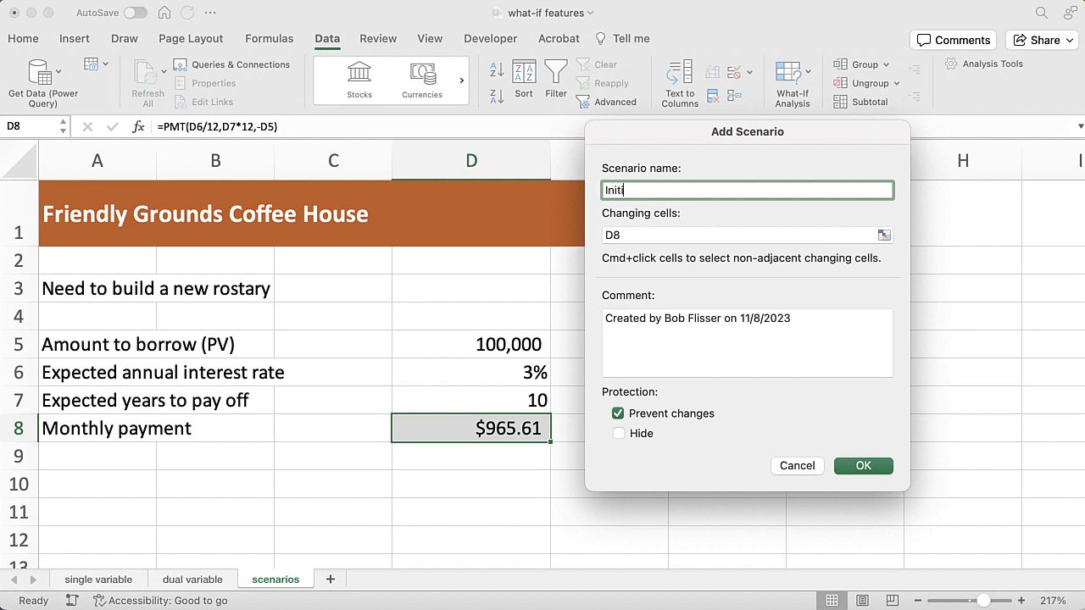
pyautogui.write('al values')
# Replace the scenario's changing cells with $D$5,$D$6,$D$7, covering the loan amount, interest rate and years
pyautogui.press('Tab')
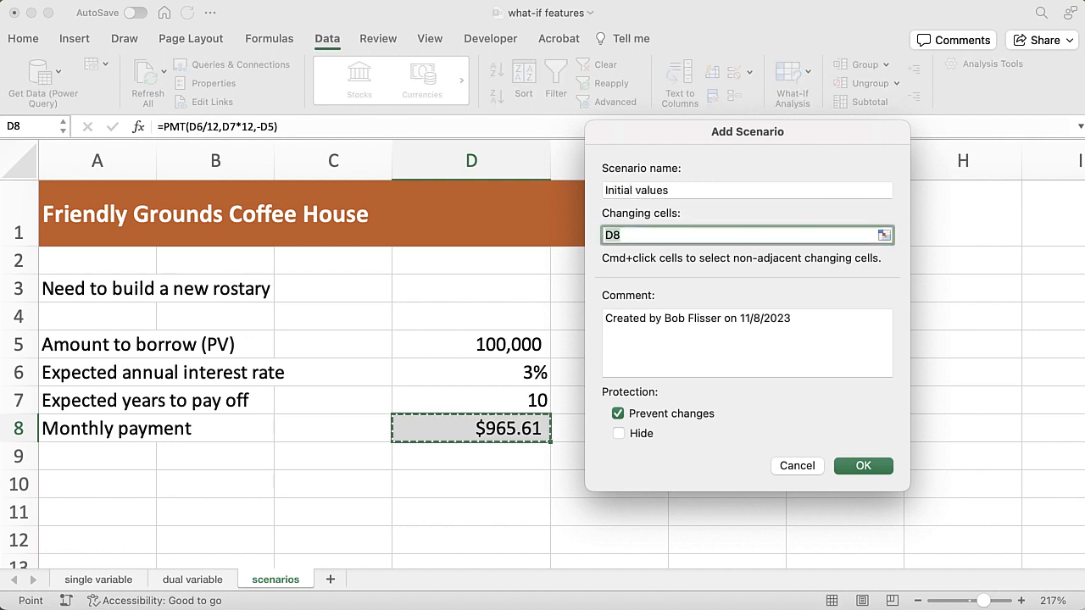
pyautogui.press('BackSpace')
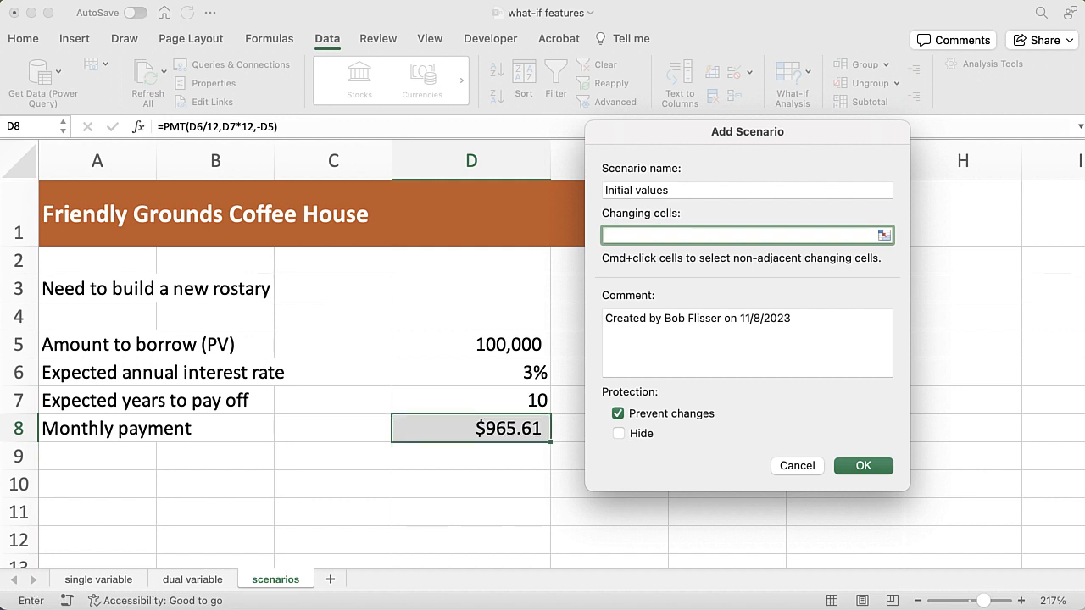
pyautogui.click(499, 343)
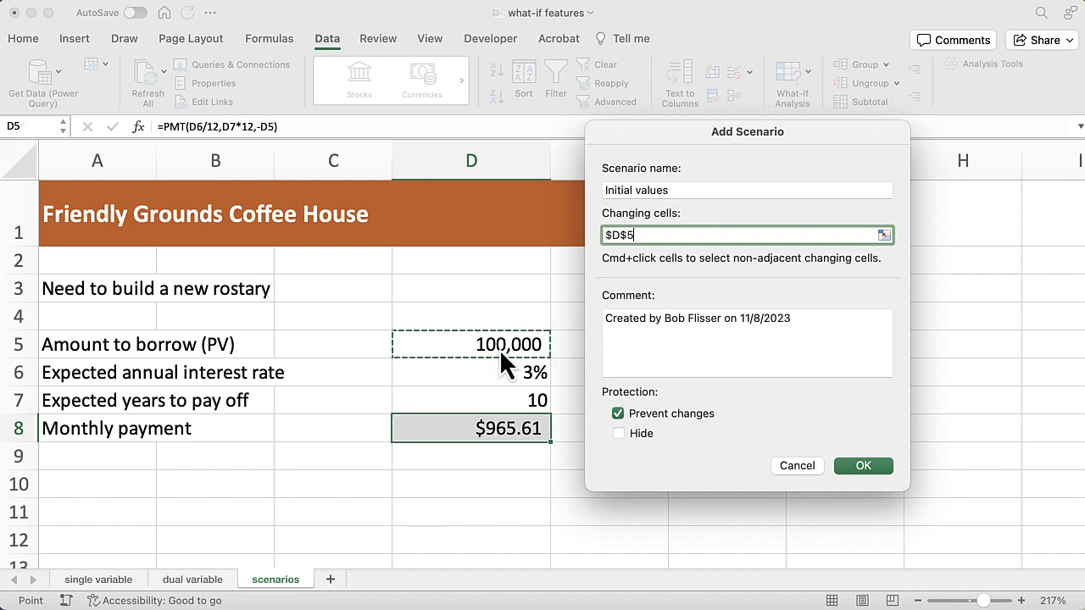
pyautogui.write(',')
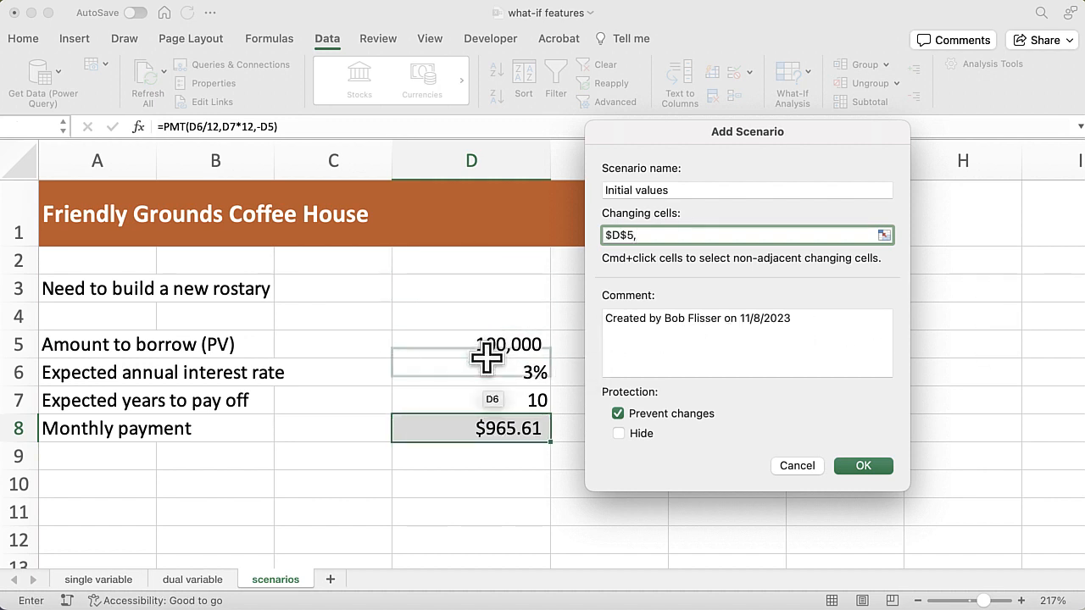
pyautogui.click(486, 357)
pyautogui.write(',')
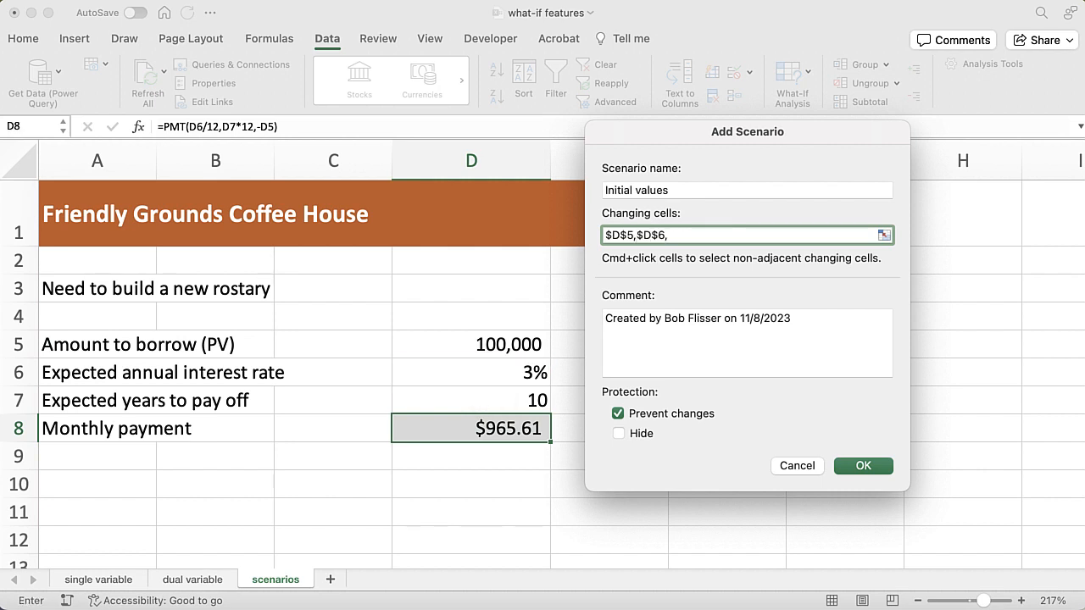
pyautogui.click(511, 400)
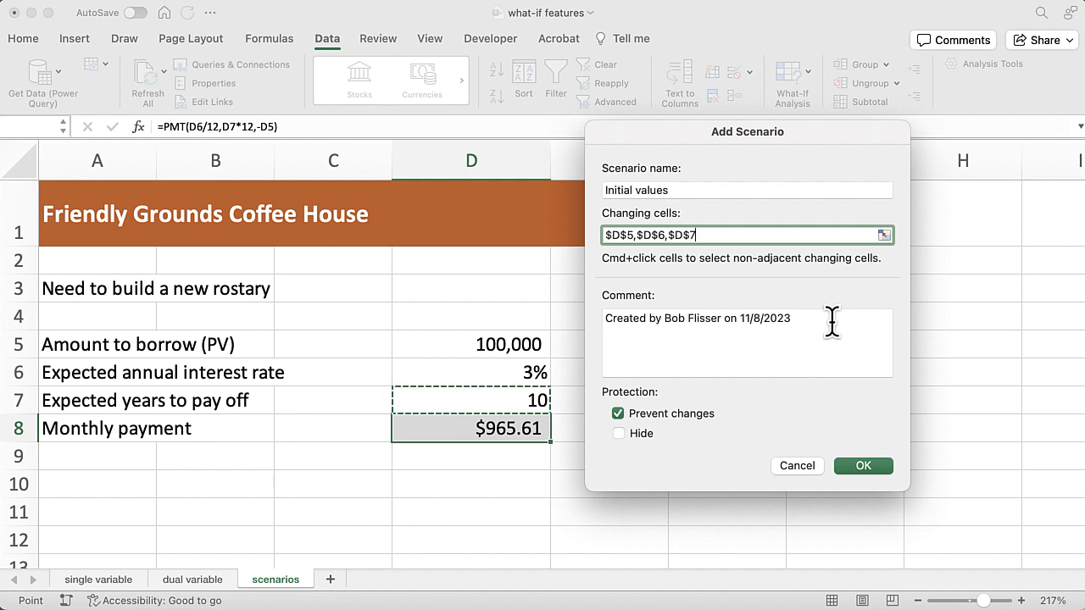
# Replace the default scenario comment with "Starting values before changes" and accept the scenario definition
pyautogui.moveTo(831, 320); pyautogui.dragTo(614, 301)
pyautogui.press('BackSpace')
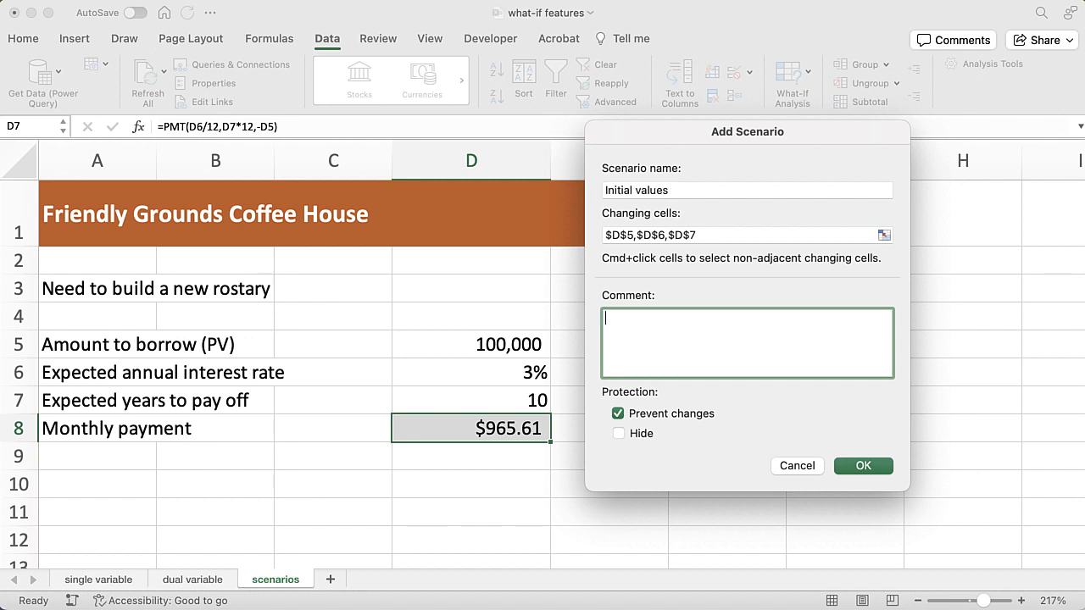
pyautogui.write('Starting values before ch')
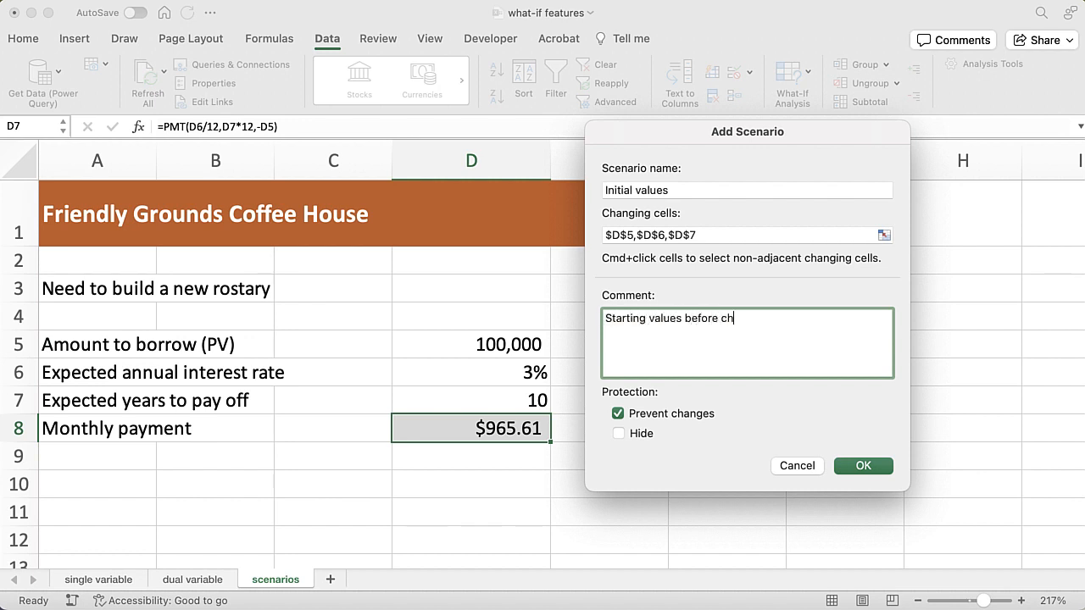
pyautogui.write('anges')
pyautogui.click(864, 466)
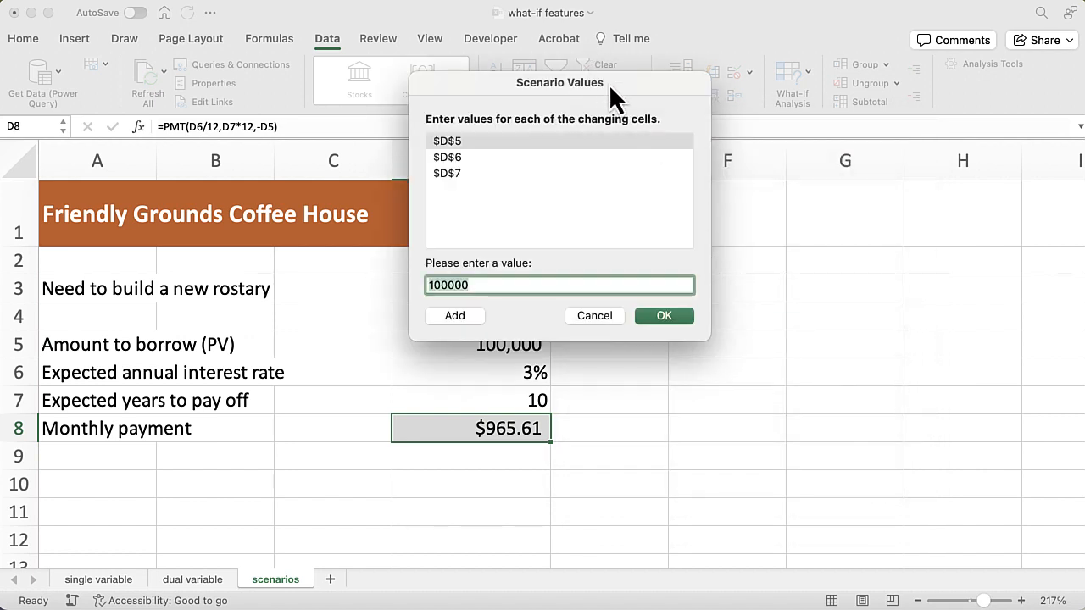
# Check the scenario values for D5, D6 and D7 and save the Initial values scenario with them as they are
pyautogui.moveTo(609, 83); pyautogui.dragTo(804, 153)
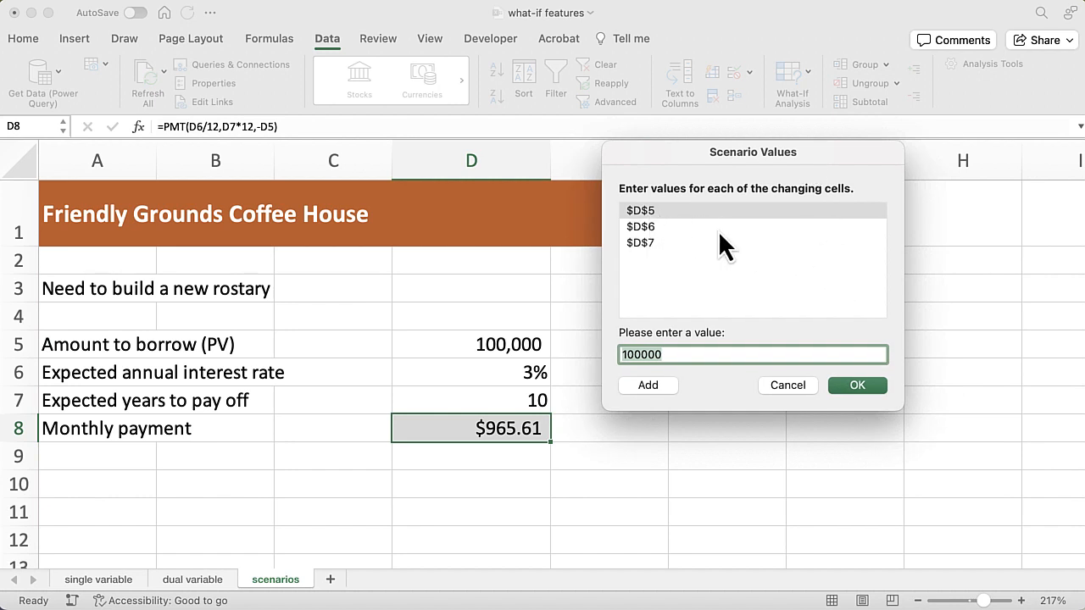
pyautogui.click(654, 227)
pyautogui.click(653, 242)
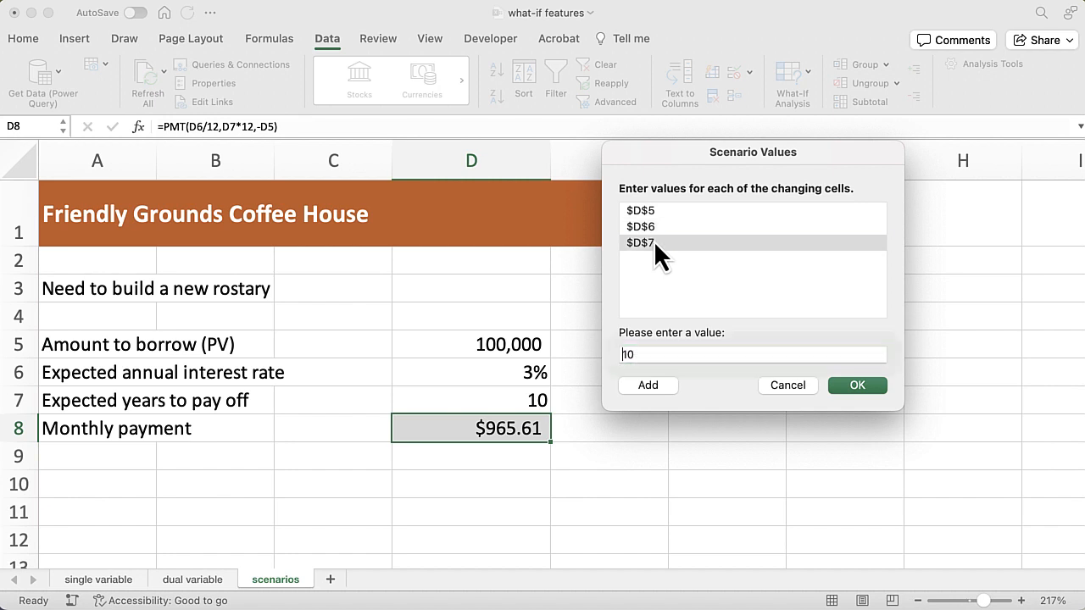
pyautogui.click(855, 388)
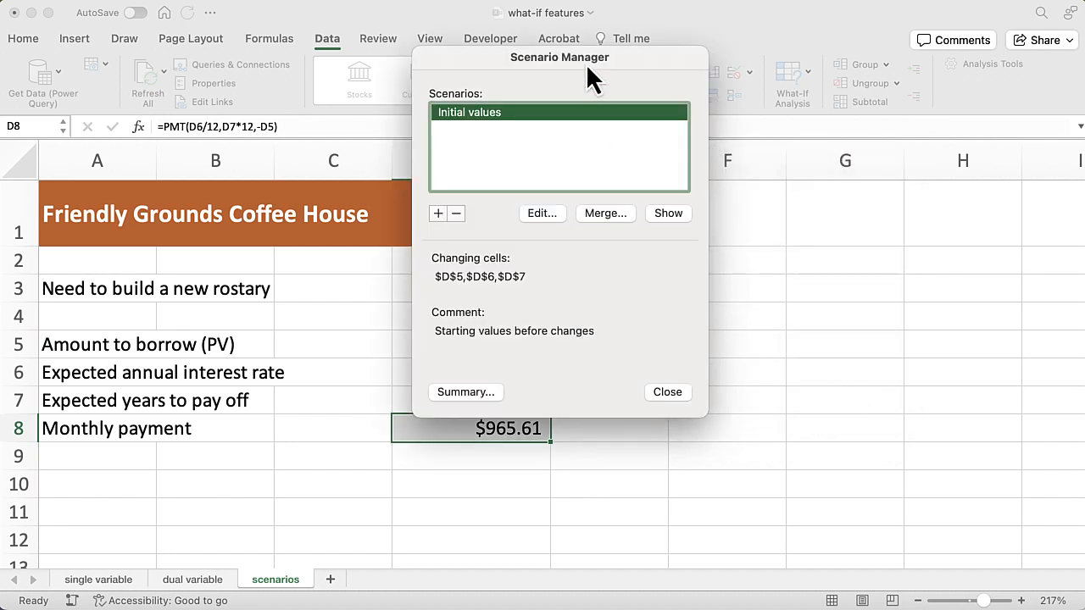
# Add a second scenario named "Low amounts" with the changing cells D5,D6,D7 and the default comment
pyautogui.moveTo(607, 66); pyautogui.dragTo(798, 146)
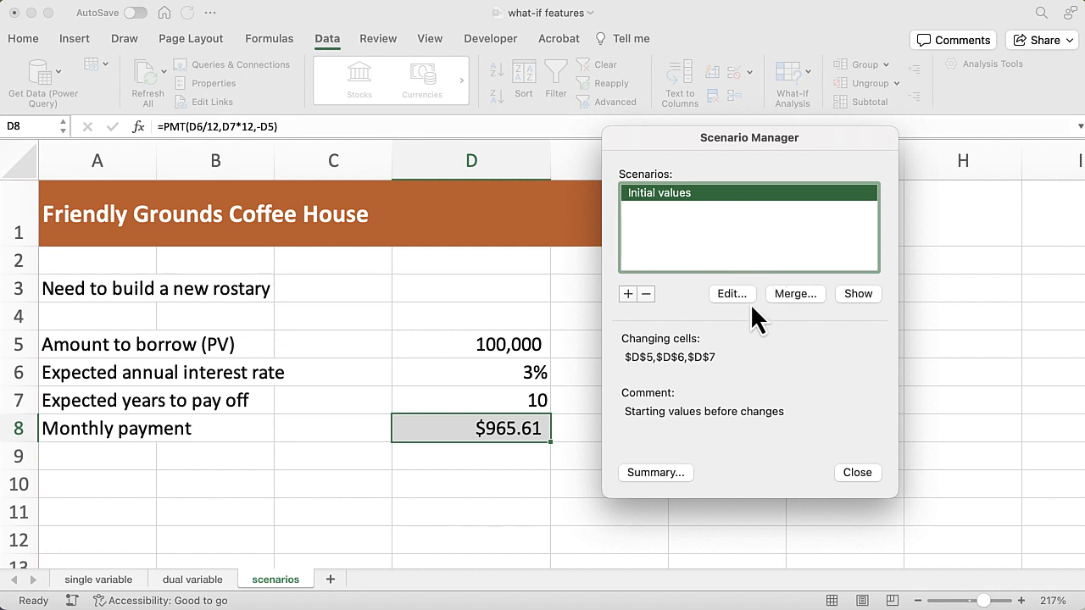
pyautogui.click(628, 294)
pyautogui.moveTo(600, 58); pyautogui.dragTo(814, 162)
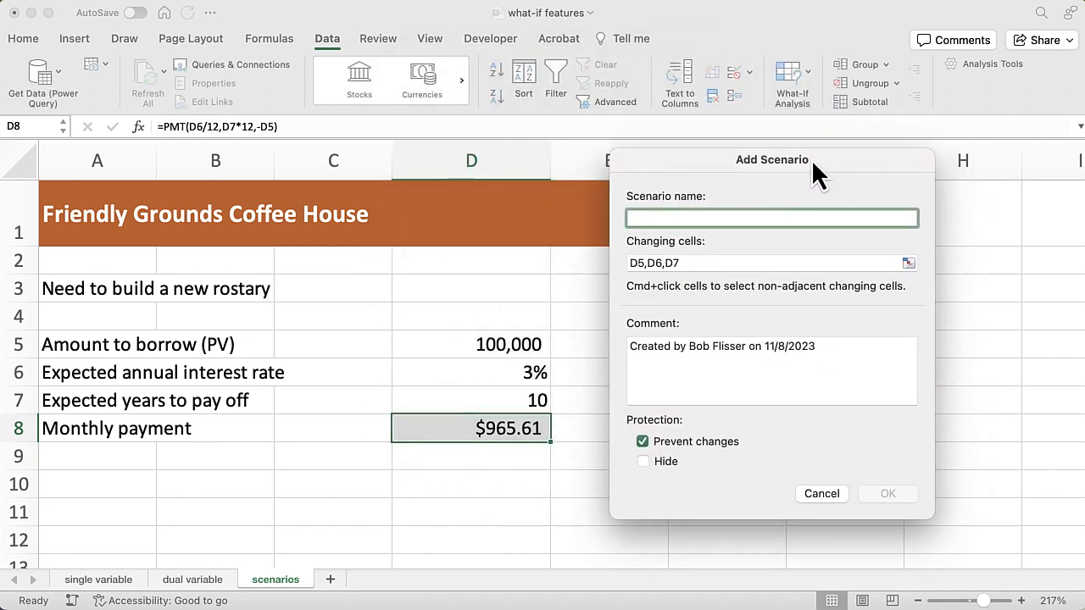
pyautogui.write('Lo')
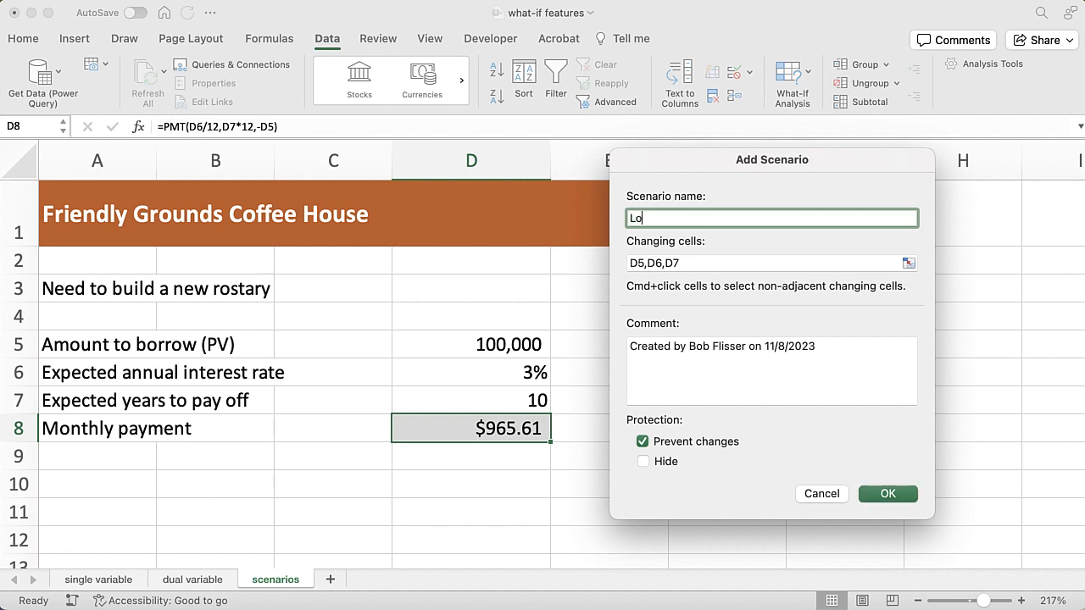
pyautogui.write('w amounts')
pyautogui.click(834, 343)
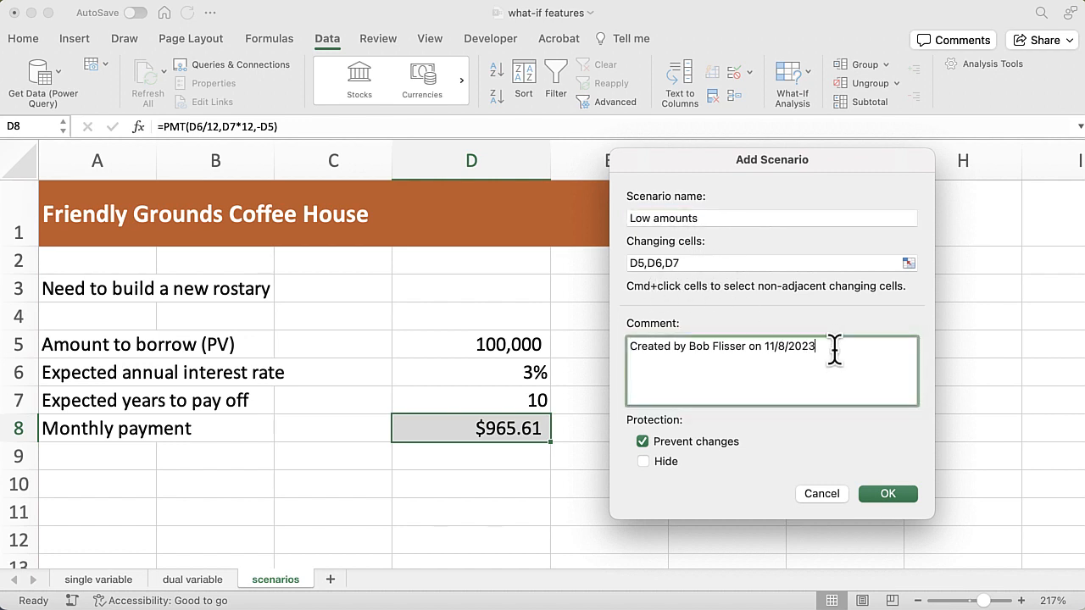
pyautogui.click(898, 494)
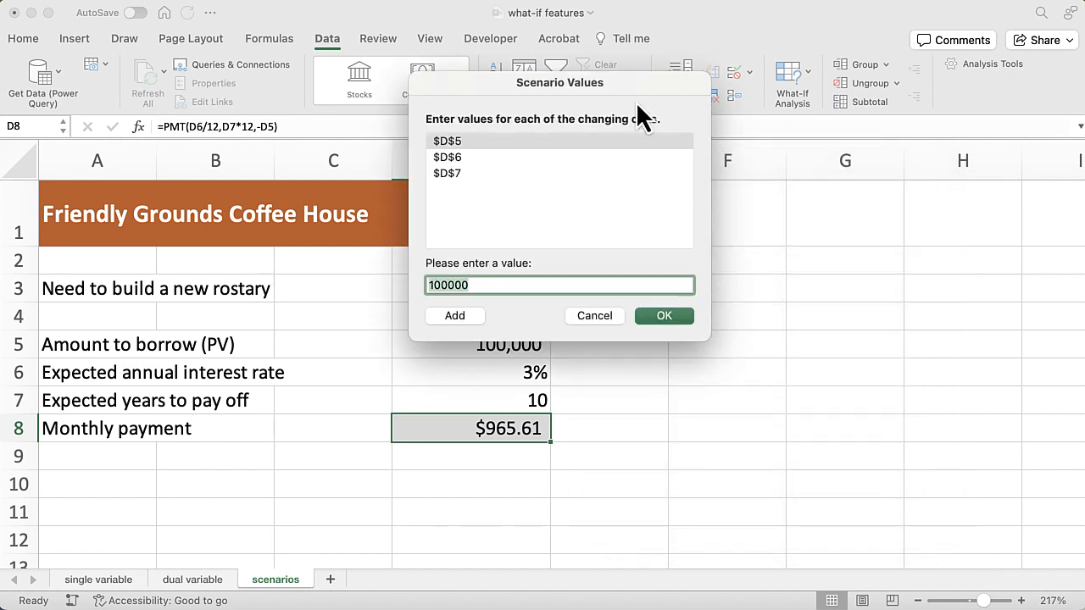
# Set the Low amounts scenario's interest rate in D6 to 0.035, change its D5 loan amount and D7 years, and save it
pyautogui.moveTo(631, 80); pyautogui.dragTo(829, 167)
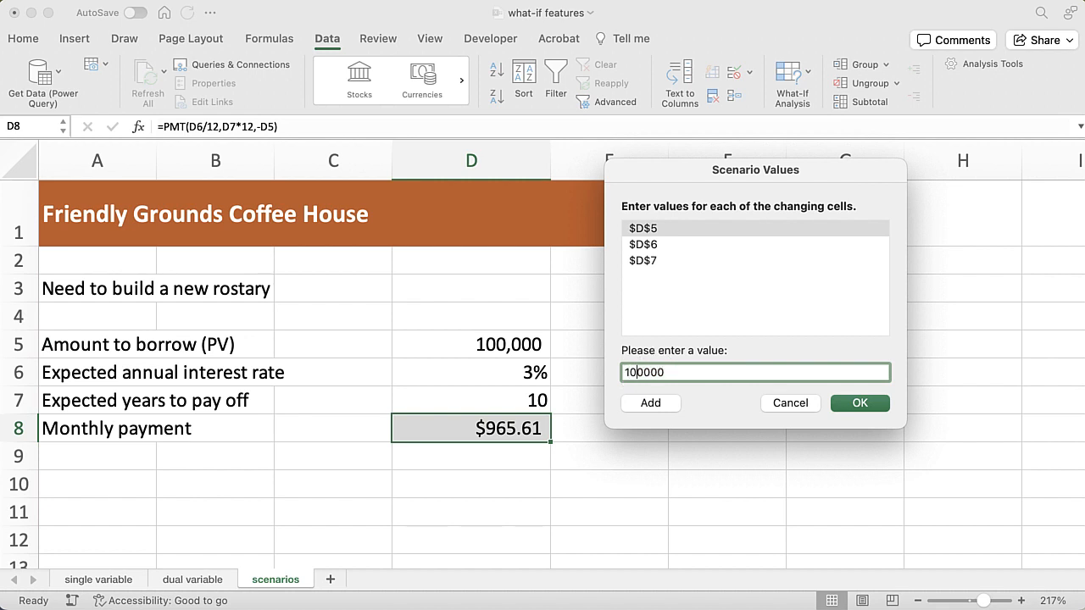
pyautogui.write('8')
pyautogui.click(651, 245)
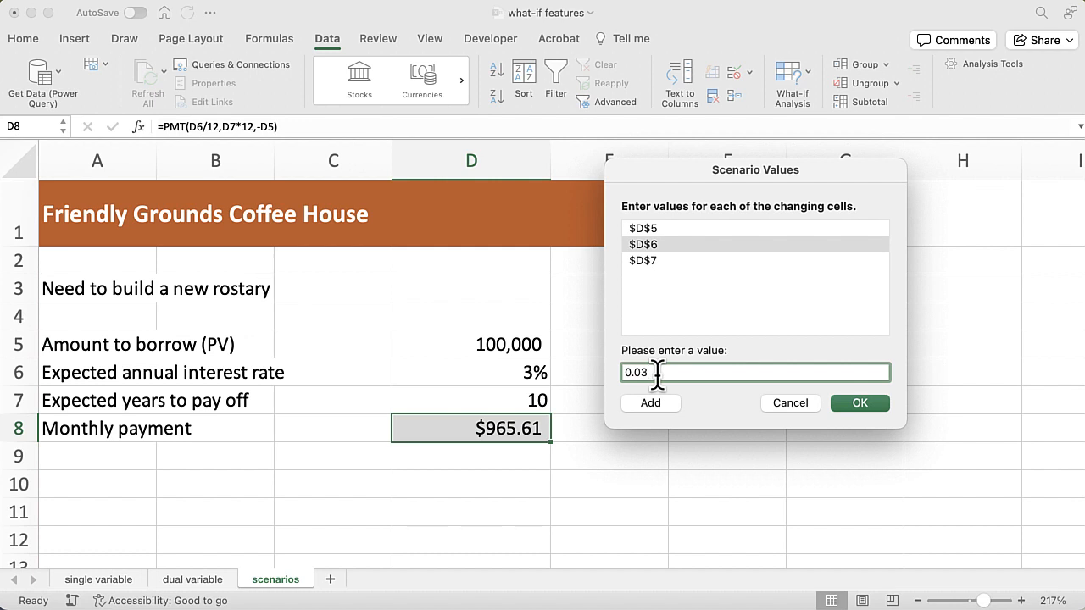
pyautogui.write('5')
pyautogui.click(655, 260)
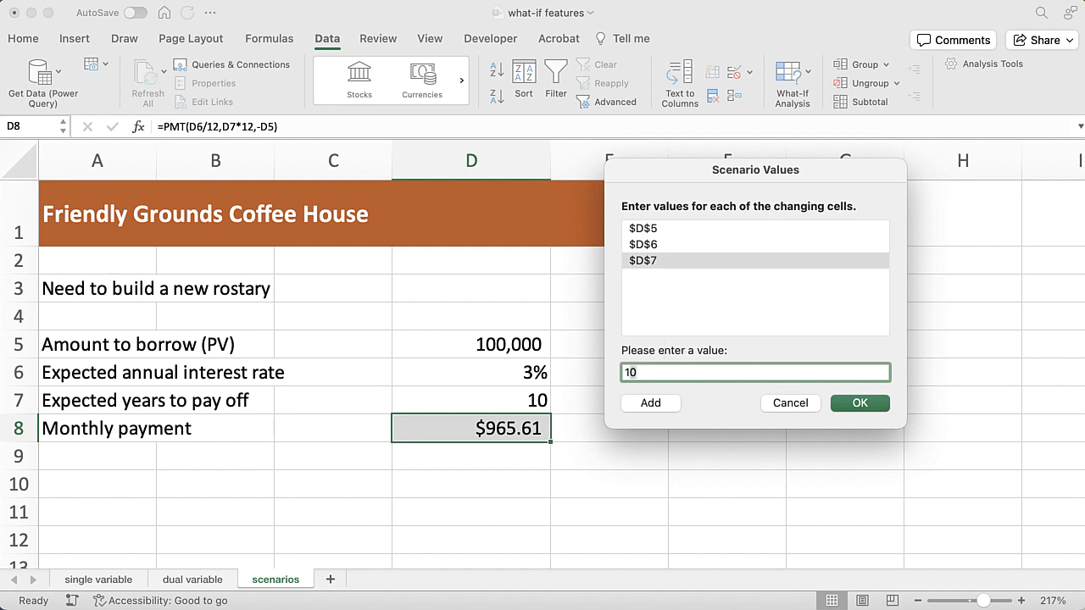
pyautogui.write('2')
pyautogui.click(872, 406)
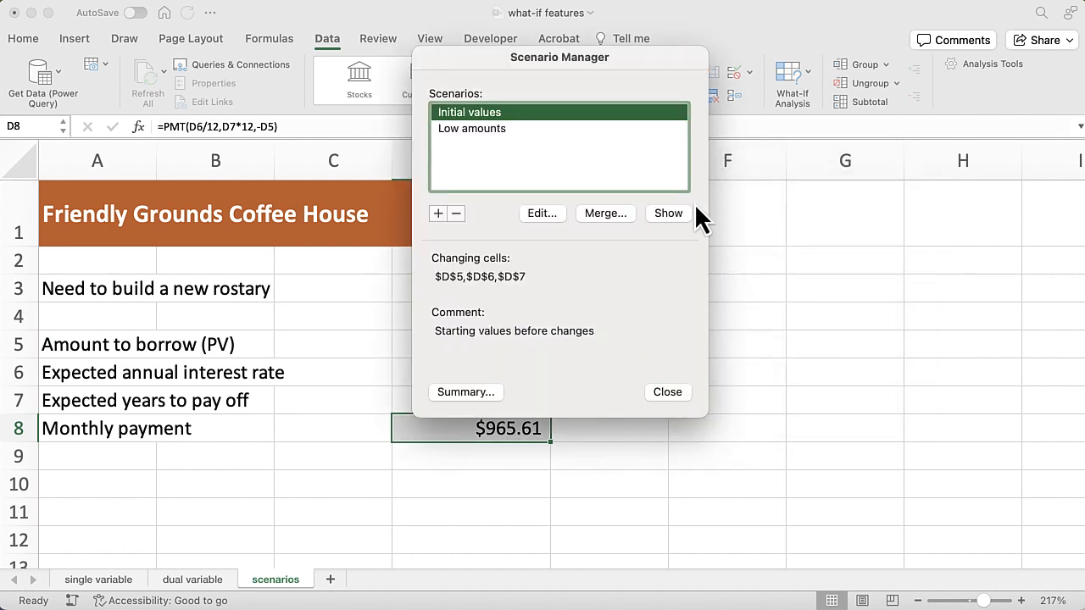
# Add a scenario named "Borrow a little more" with the changing cells D5,D6,D7 and the default comment
pyautogui.moveTo(631, 53); pyautogui.dragTo(836, 142)
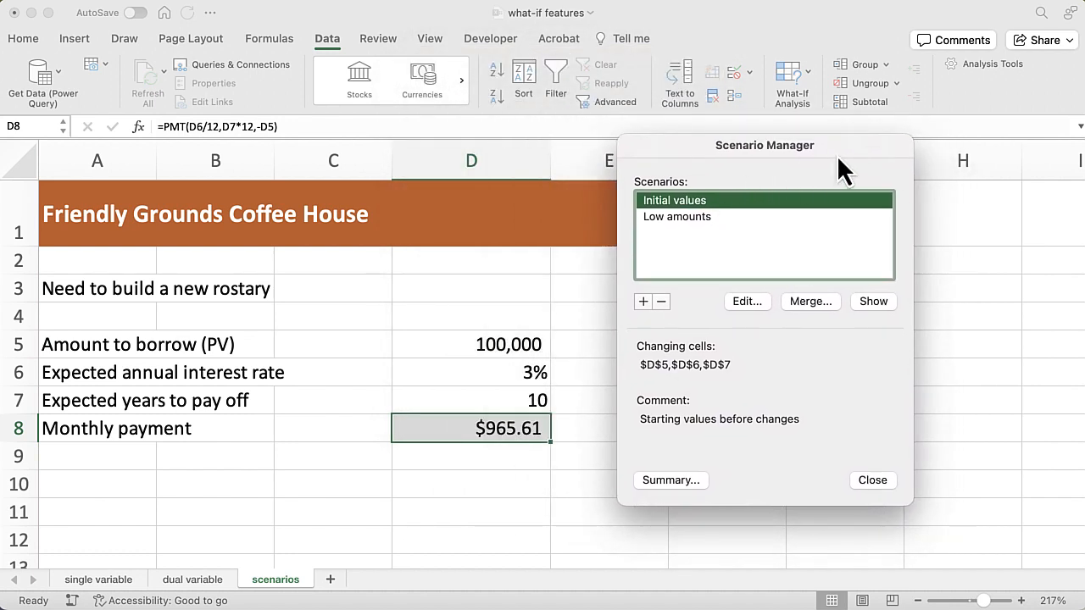
pyautogui.click(642, 301)
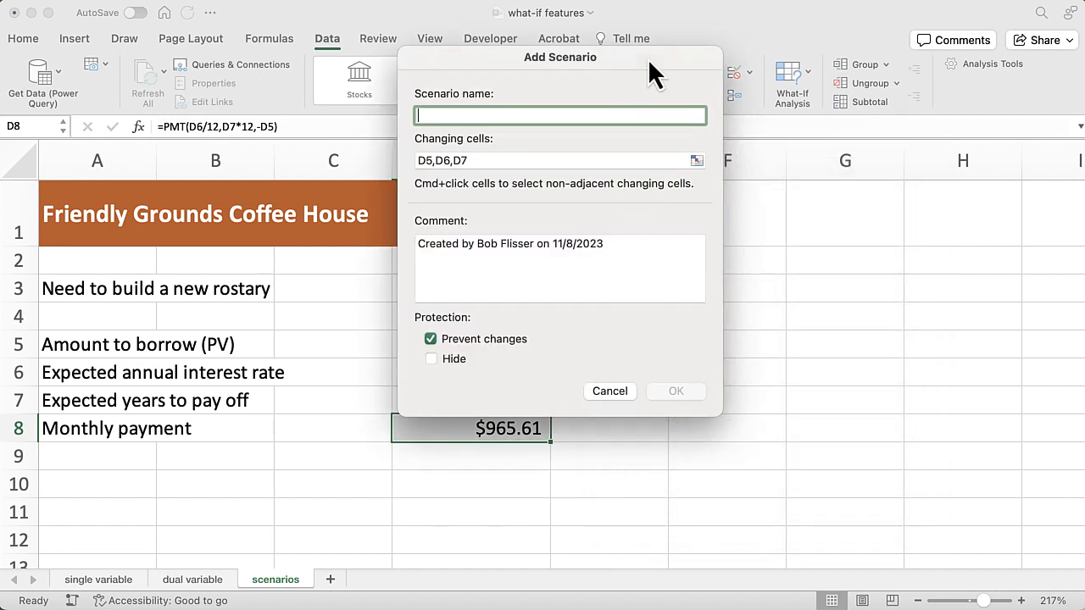
pyautogui.moveTo(648, 55); pyautogui.dragTo(838, 133)
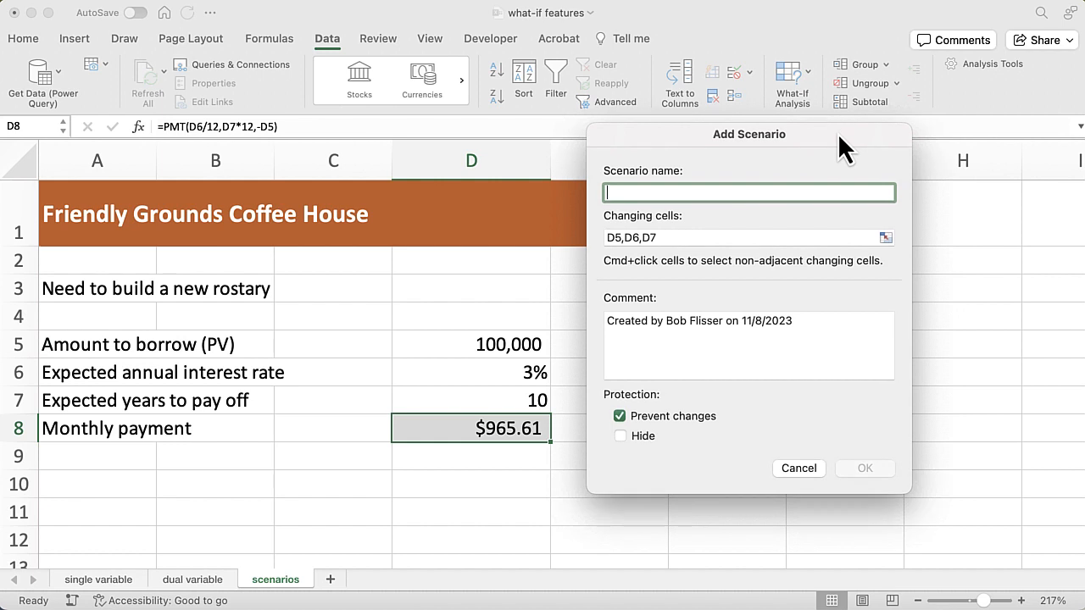
pyautogui.write('Bo')
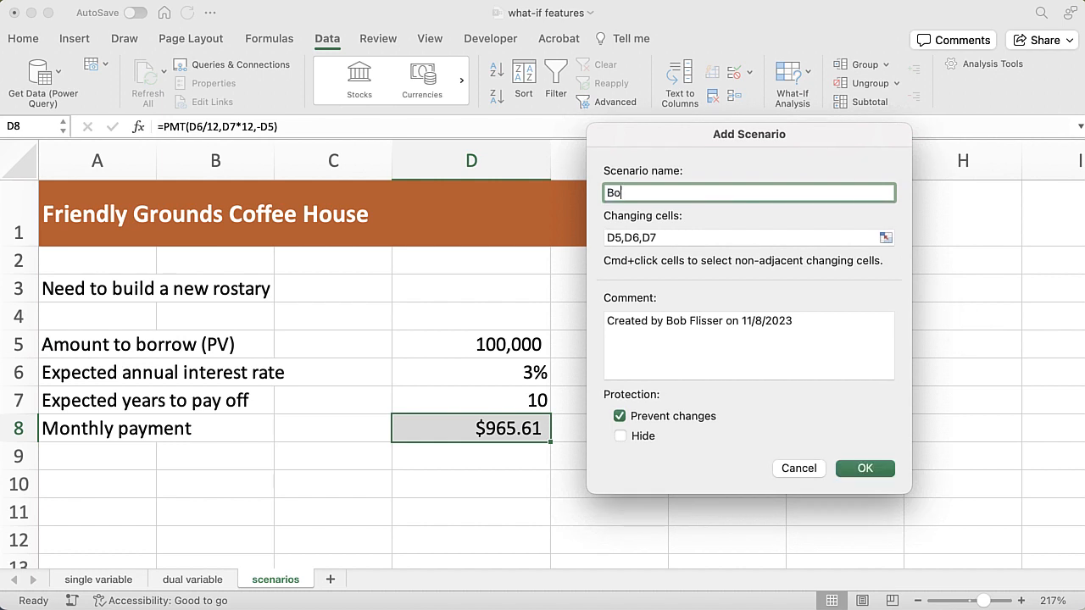
pyautogui.write('rrow a little more')
pyautogui.click(863, 469)
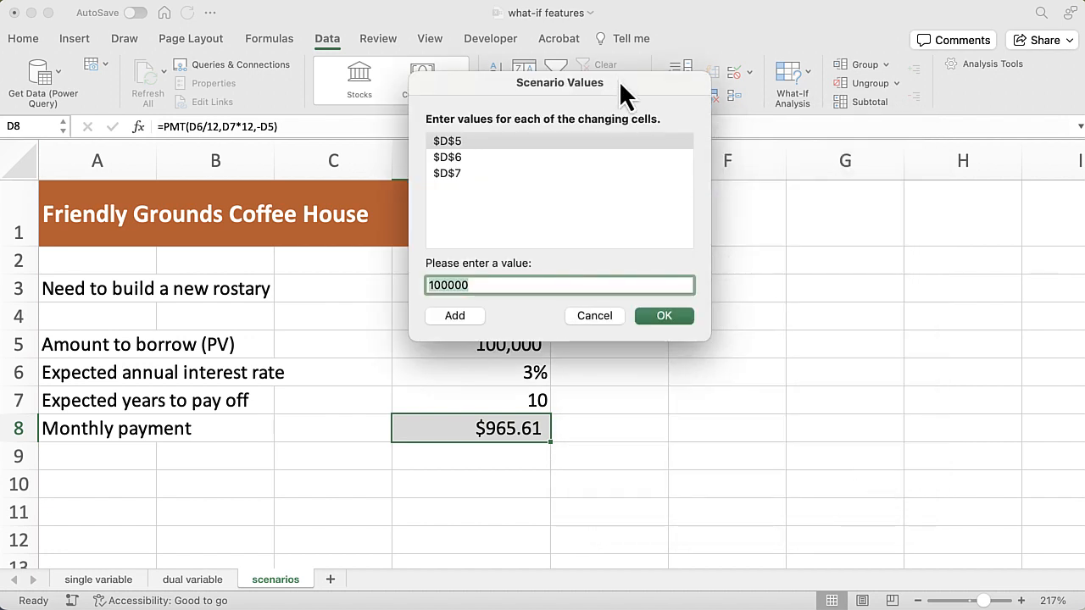
# Set the Borrow a little more scenario's D5 to 110000 and D7 to 14, keeping D6 as it is, and save it
pyautogui.moveTo(619, 81); pyautogui.dragTo(882, 181)
pyautogui.click(703, 384)
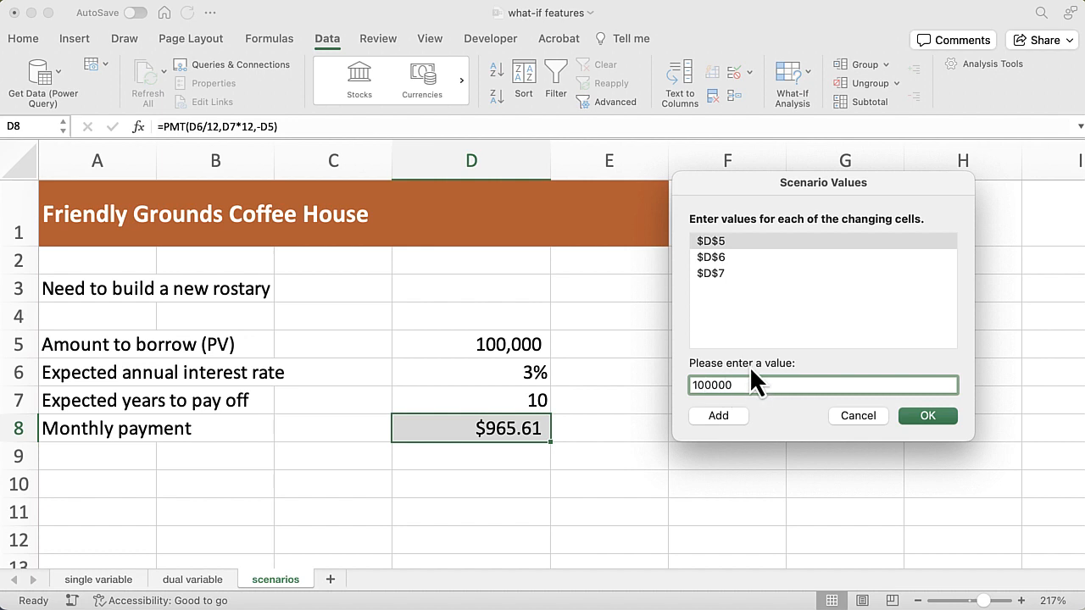
pyautogui.press('BackSpace')
pyautogui.write('1')
pyautogui.click(725, 256)
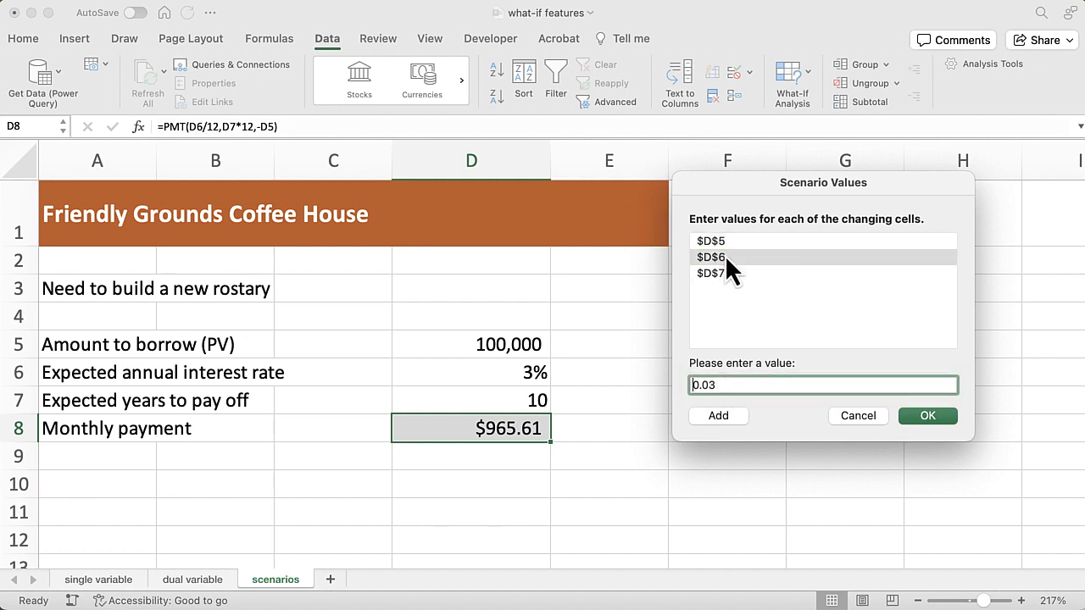
pyautogui.click(728, 273)
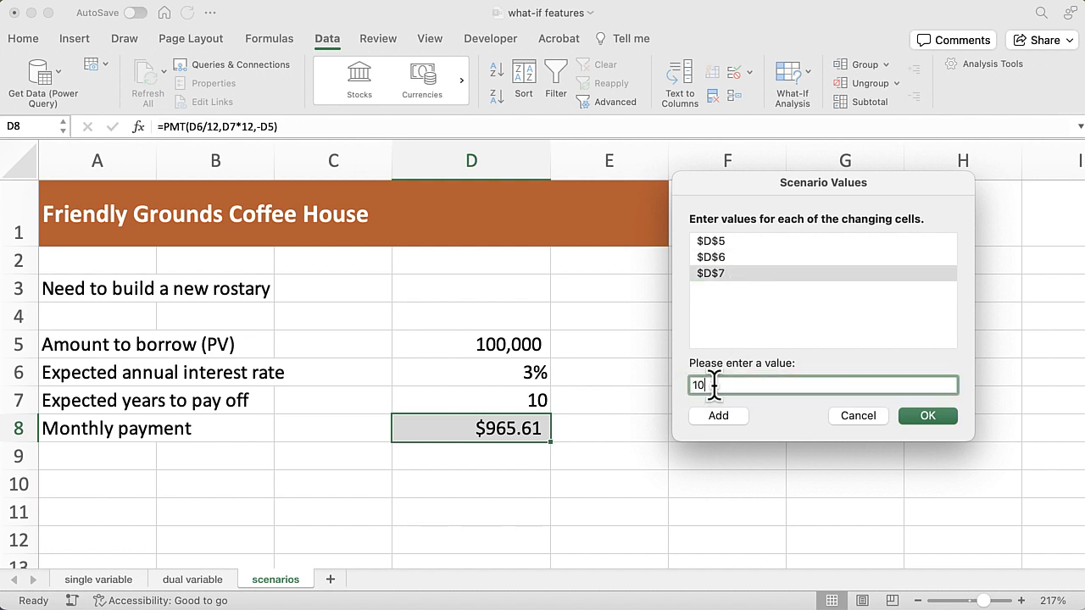
pyautogui.hotkey('shift', 'Left')
pyautogui.write('4')
pyautogui.click(719, 415)
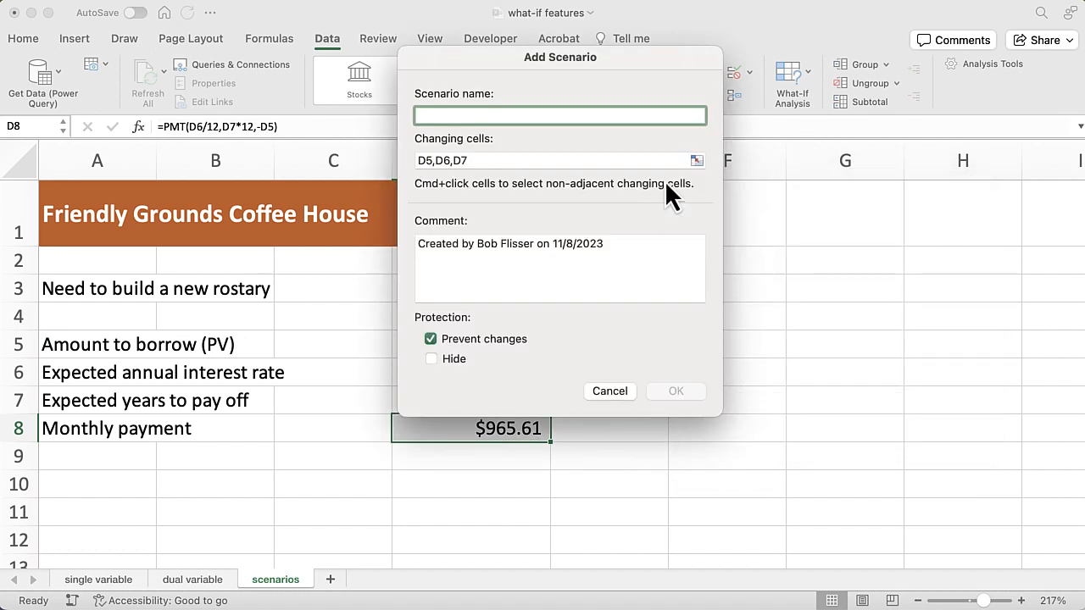
# Define another scenario named "Borrow a lot more" with the changing cells D5,D6,D7 and the default comment
pyautogui.moveTo(657, 53); pyautogui.dragTo(866, 116)
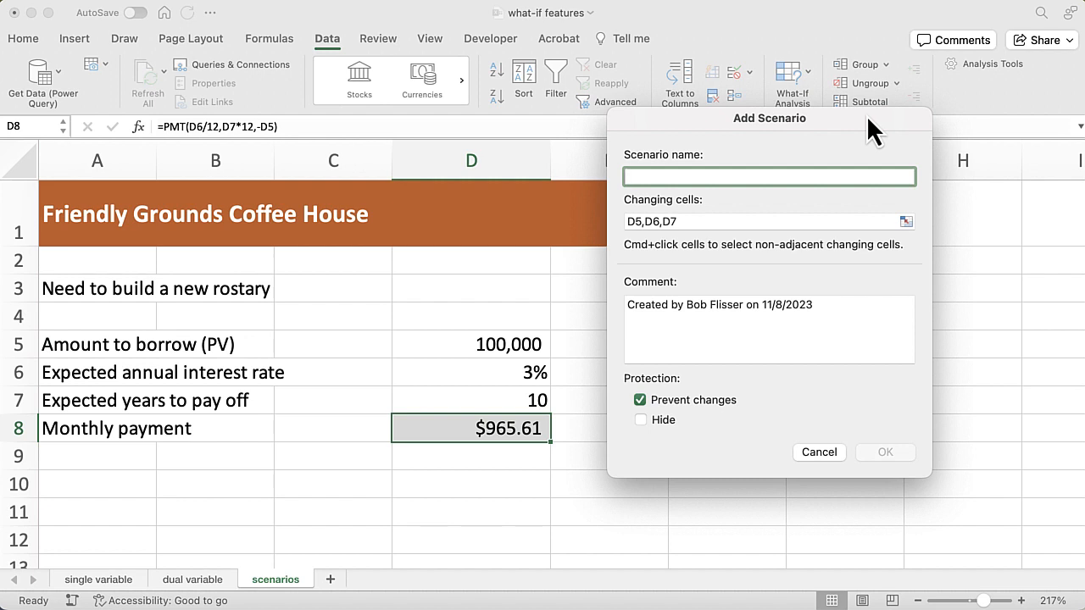
pyautogui.write('Borrow')
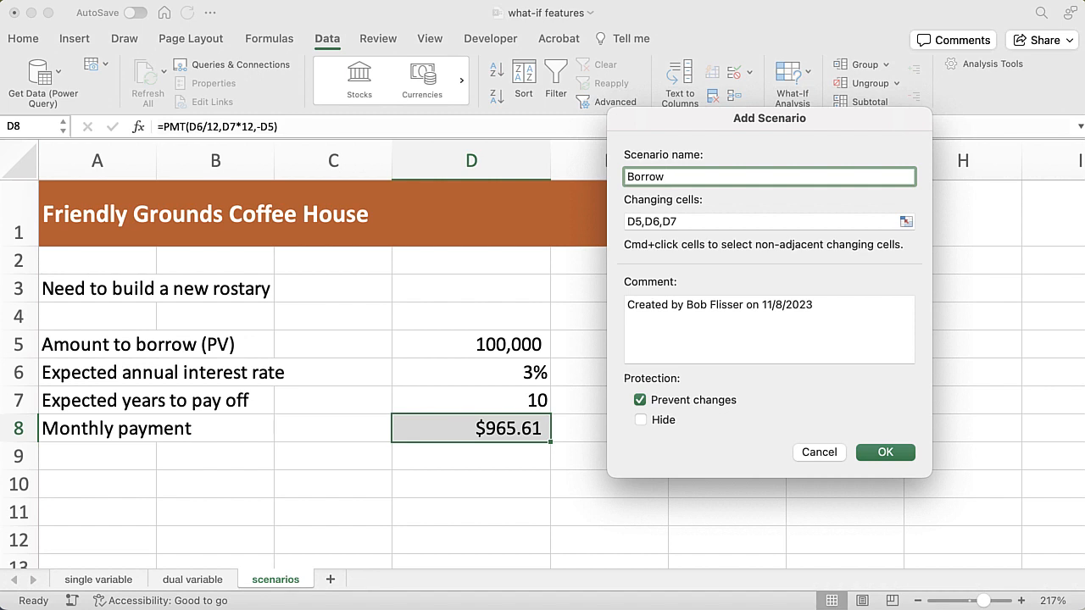
pyautogui.write(' a lot more')
pyautogui.click(896, 454)
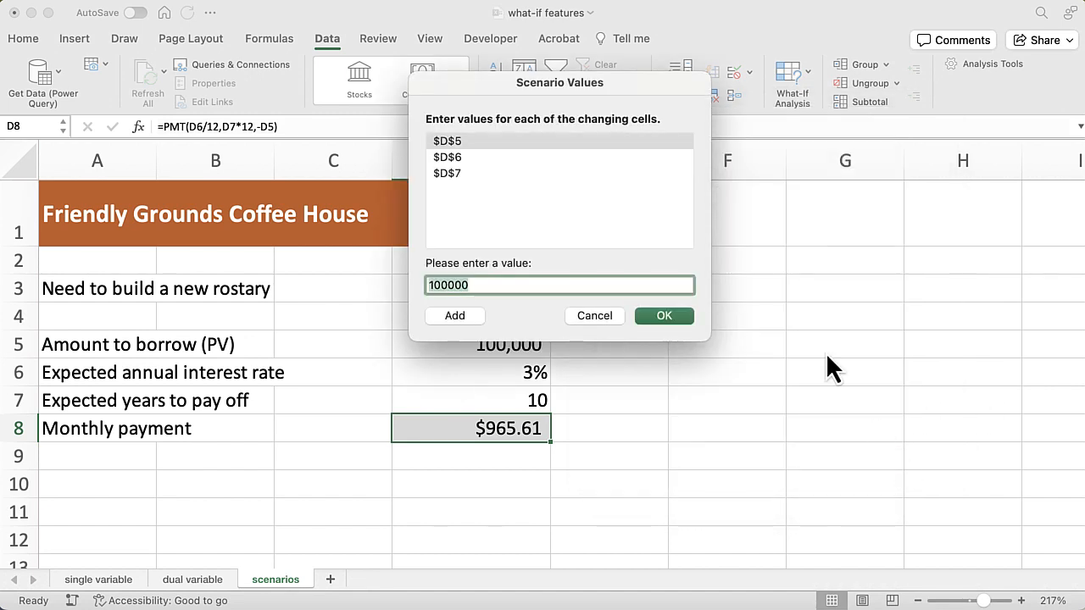
# Set the Borrow a lot more scenario's D5 to 150000, D6 to 0.025 and D7 to 15, and save it
pyautogui.moveTo(626, 79); pyautogui.dragTo(835, 176)
pyautogui.click(643, 380)
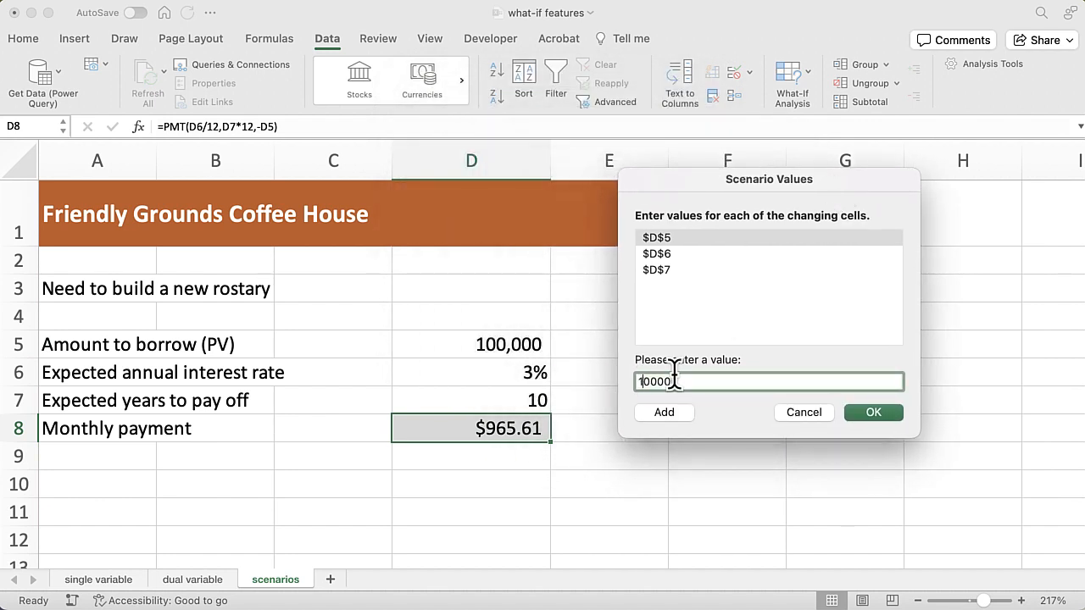
pyautogui.press('Delete')
pyautogui.write('5')
pyautogui.click(665, 255)
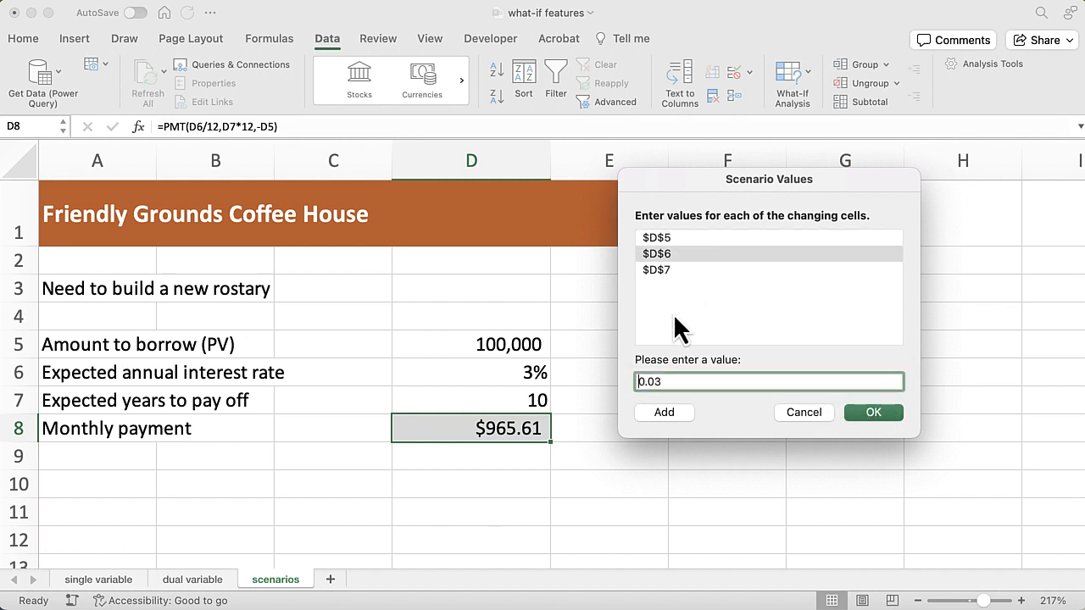
pyautogui.click(667, 380)
pyautogui.press('BackSpace')
pyautogui.write('25')
pyautogui.click(675, 262)
pyautogui.click(664, 270)
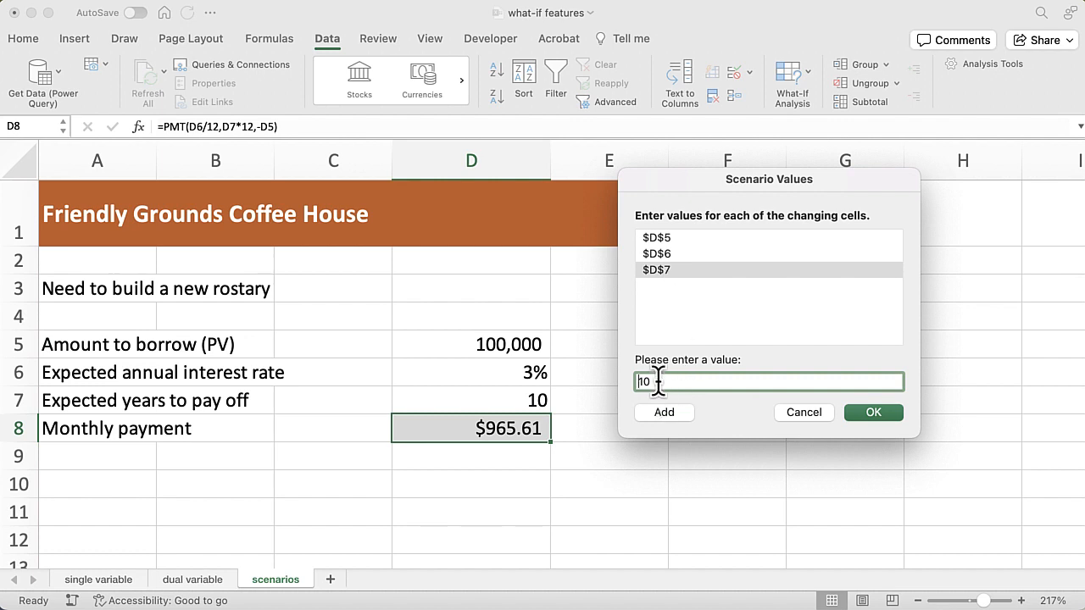
pyautogui.press('BackSpace')
pyautogui.write('5')
pyautogui.click(681, 409)
# Define a last scenario named "Long payback" with the changing cells D5,D6,D7 and the default comment
pyautogui.moveTo(634, 55); pyautogui.dragTo(870, 161)
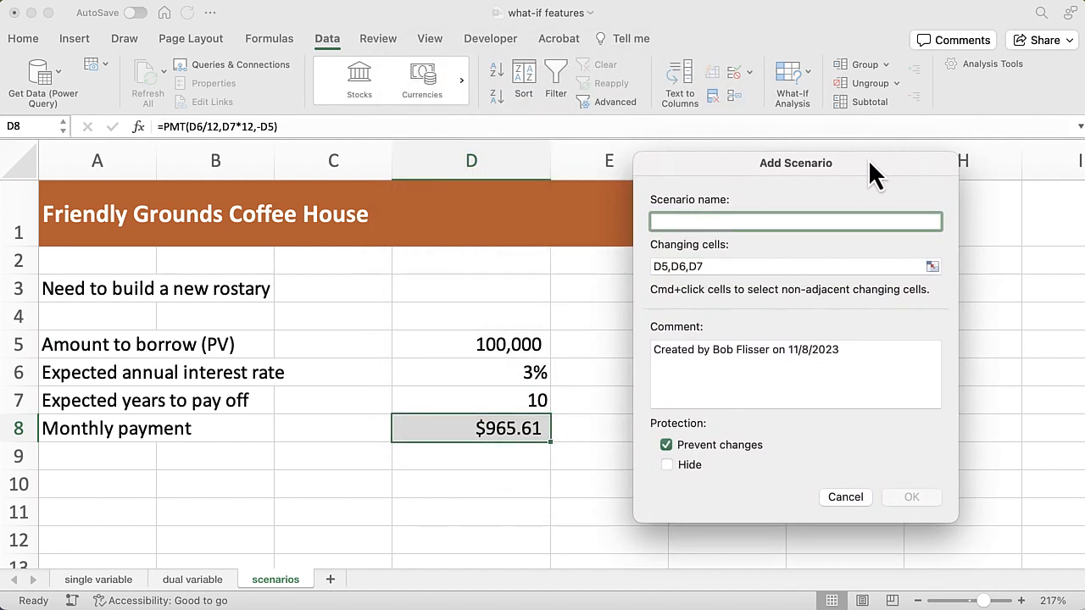
pyautogui.write('Long')
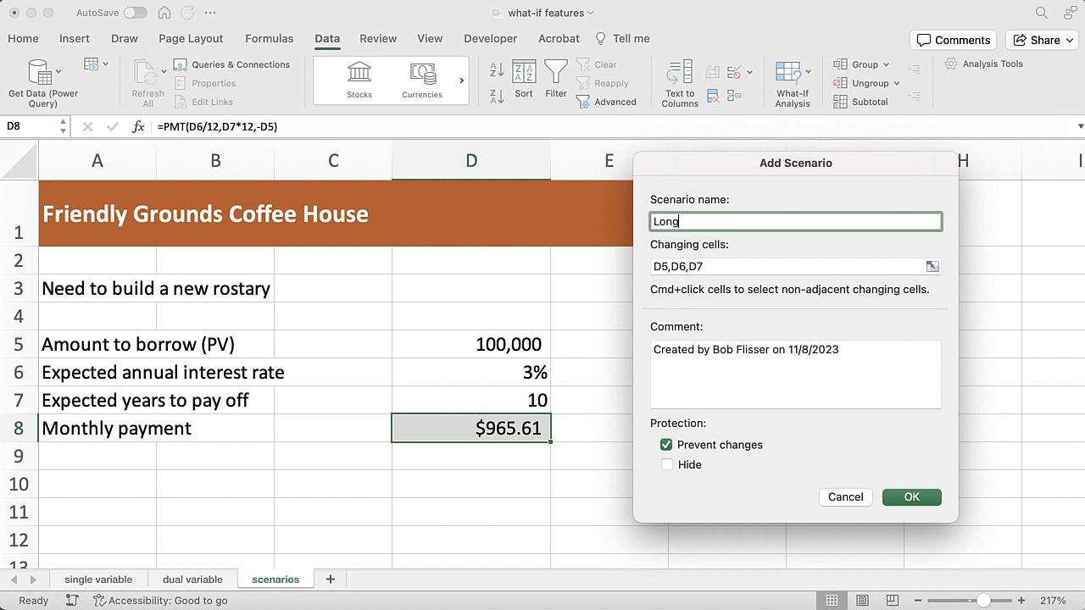
pyautogui.write(' paybta')
pyautogui.press('BackSpace')
pyautogui.press('BackSpace')
pyautogui.write('ack')
pyautogui.click(923, 493)
# Set the Long payback scenario's D5 to 90000, D6 to 0.0325 and D7 to 20, and save it to finish adding scenarios
pyautogui.moveTo(648, 80); pyautogui.dragTo(835, 179)
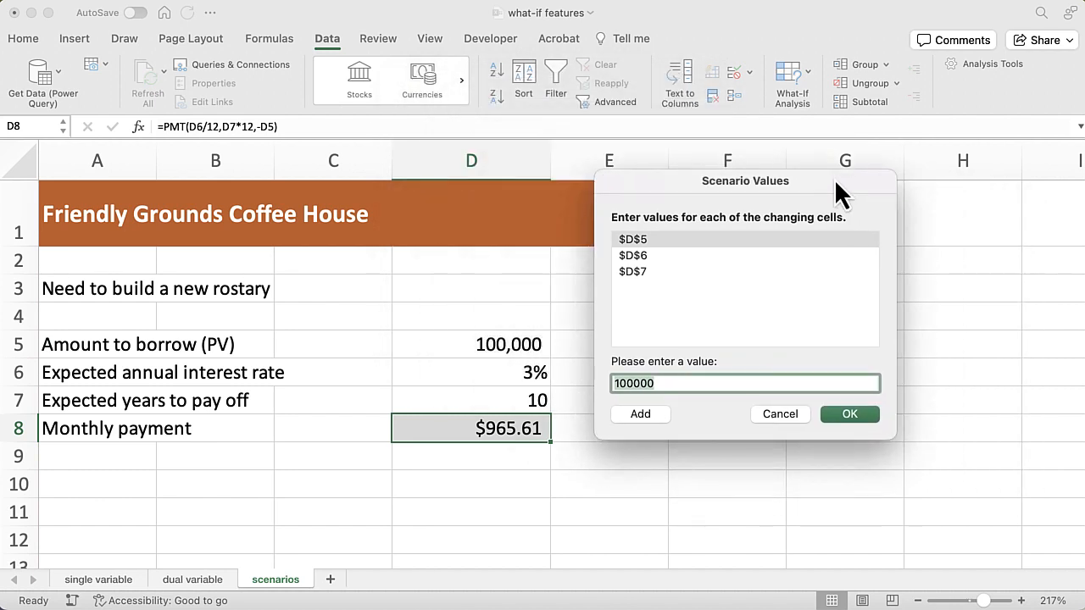
pyautogui.click(619, 383)
pyautogui.hotkey('shift', 'Left')
pyautogui.hotkey('shift', 'Left')
pyautogui.write('9')
pyautogui.click(640, 258)
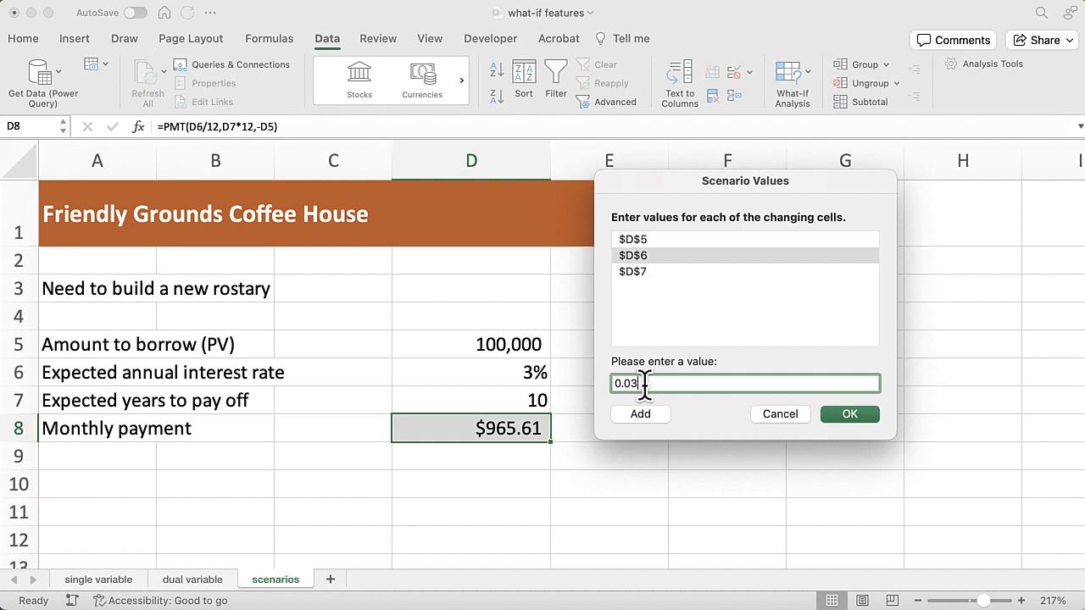
pyautogui.write('25')
pyautogui.click(654, 269)
pyautogui.click(623, 382)
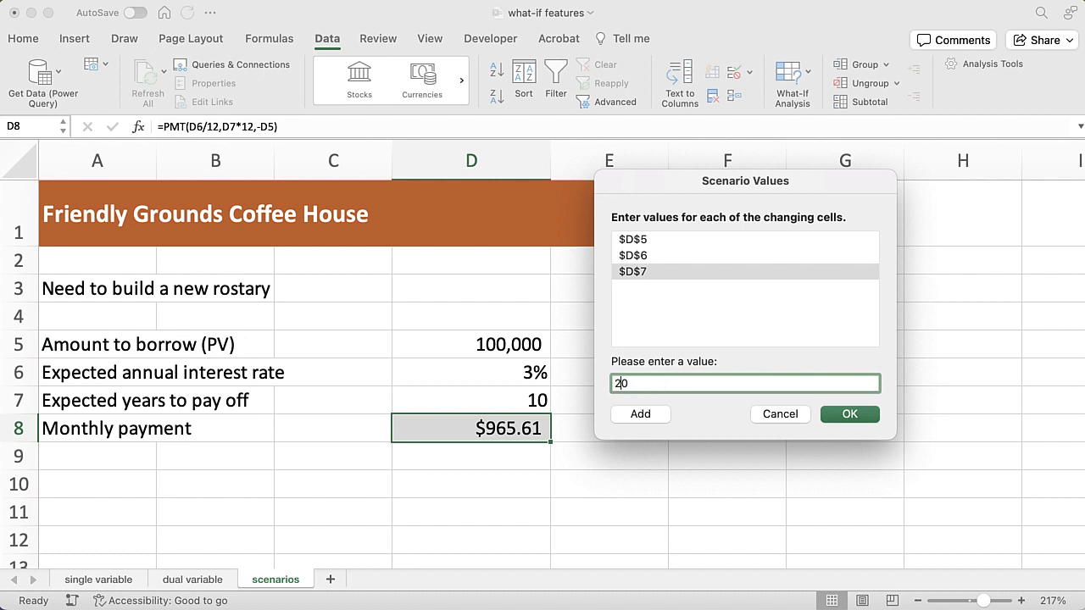
pyautogui.write('2')
pyautogui.click(866, 415)
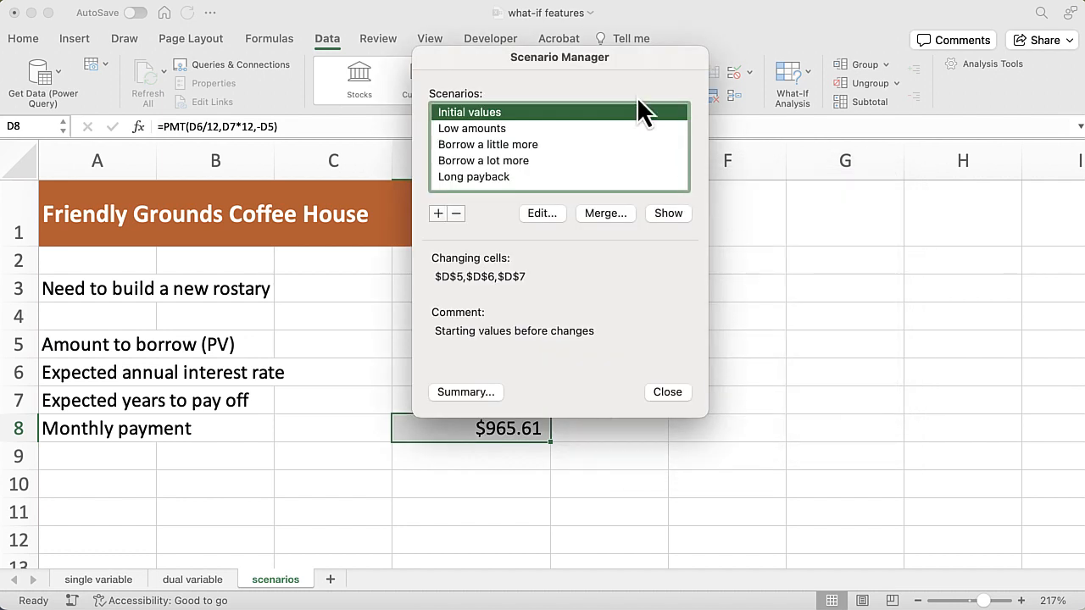
# Show the Low amounts scenario and the Borrow a lot more scenario in the worksheet, one after the other
pyautogui.moveTo(636, 59); pyautogui.dragTo(815, 185)
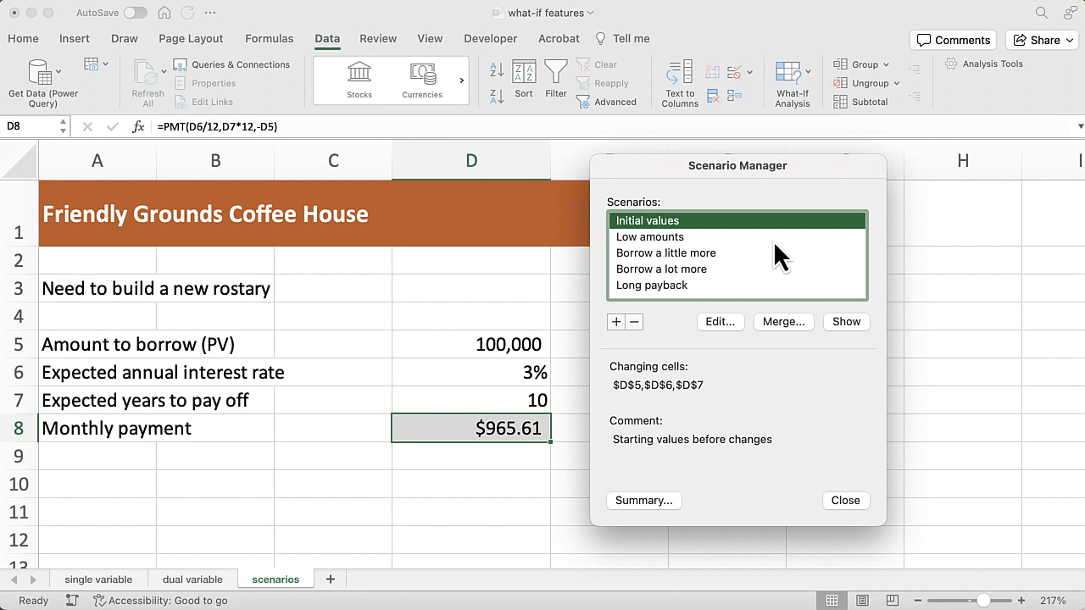
pyautogui.click(676, 238)
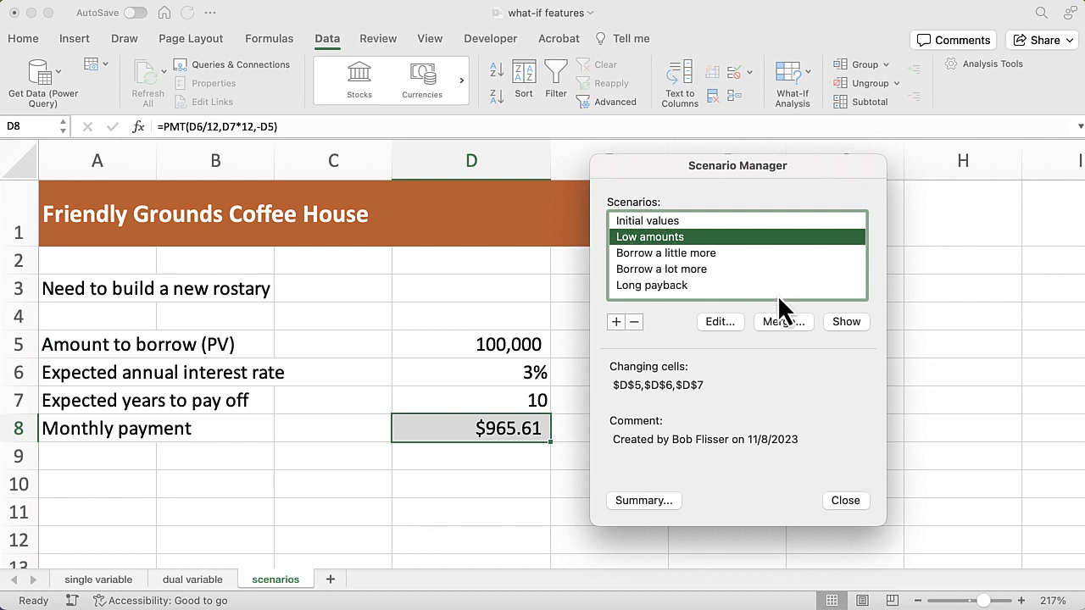
pyautogui.click(844, 322)
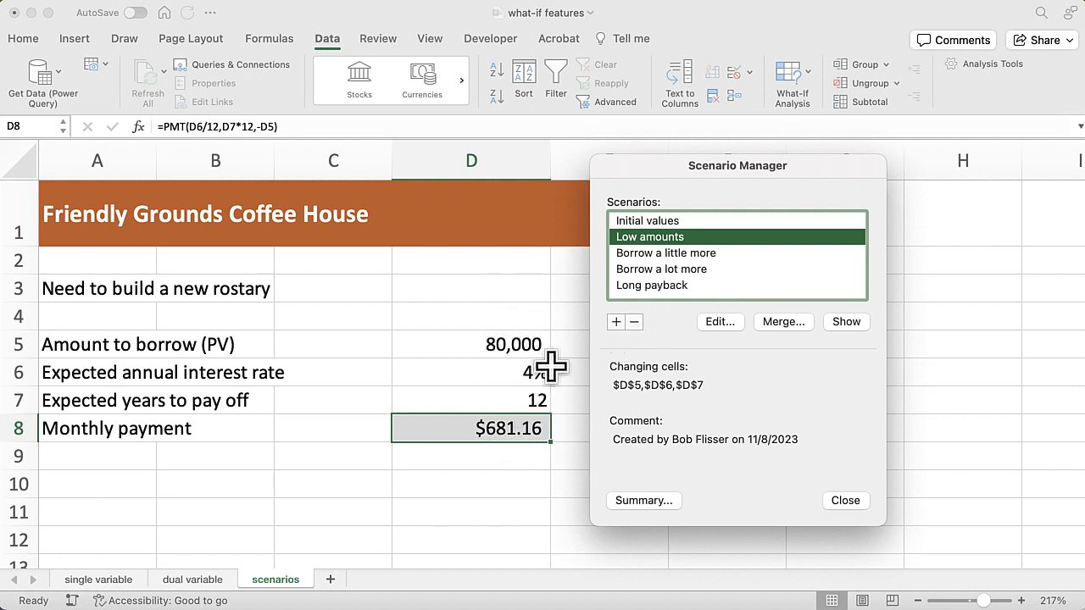
pyautogui.click(692, 269)
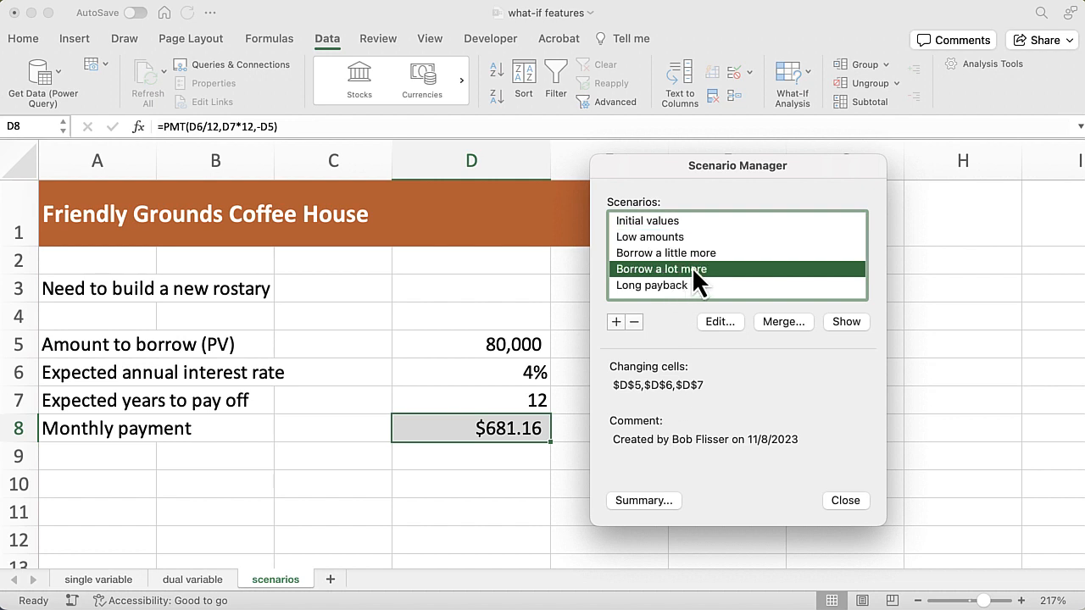
pyautogui.click(848, 323)
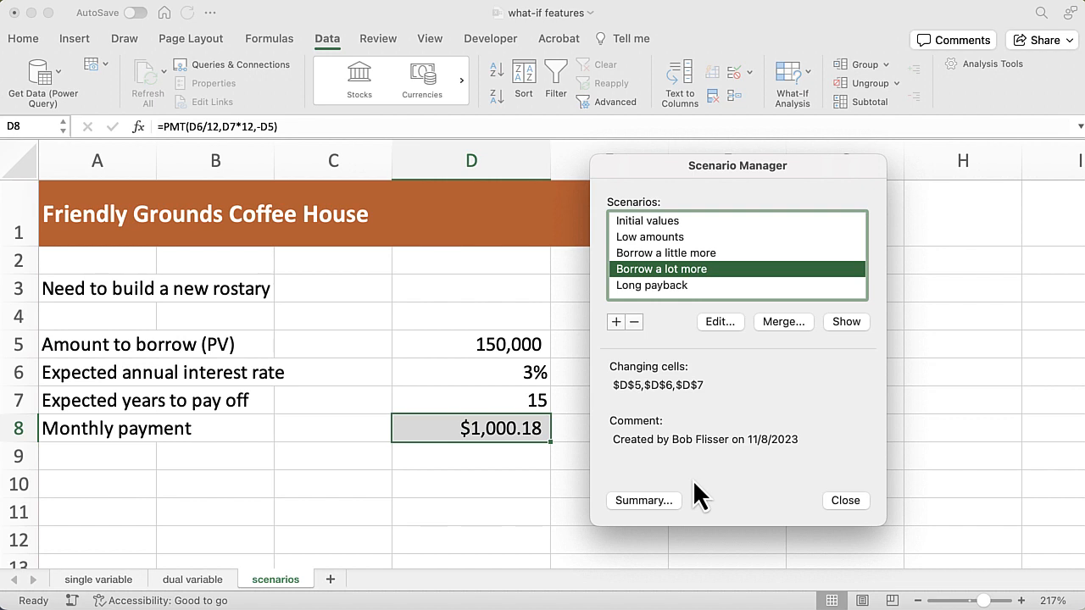
# Generate a Scenario summary report with D8 as the result cell
pyautogui.click(645, 500)
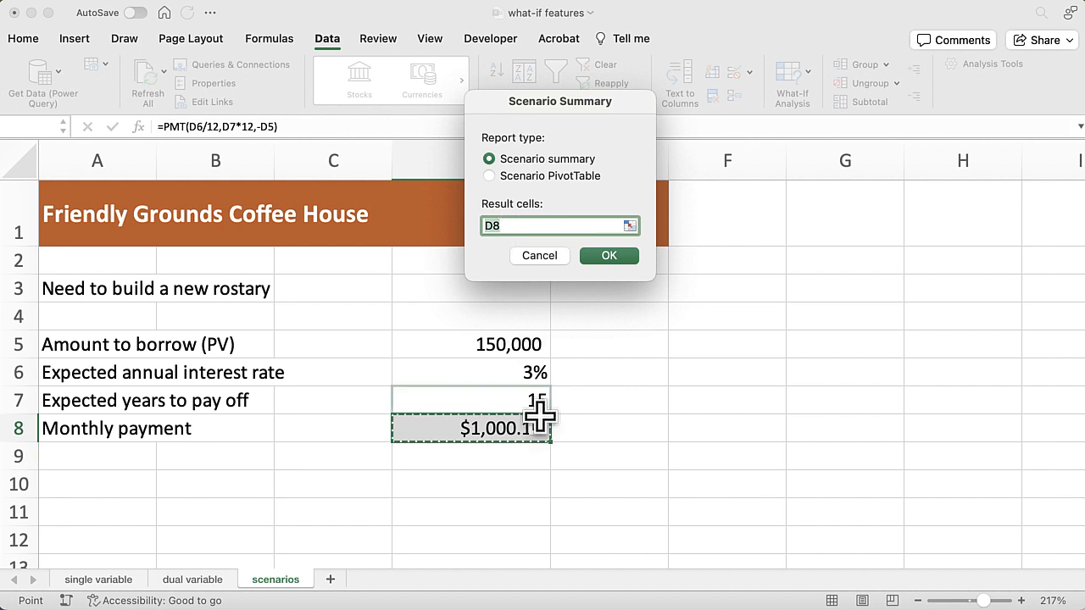
pyautogui.click(609, 256)
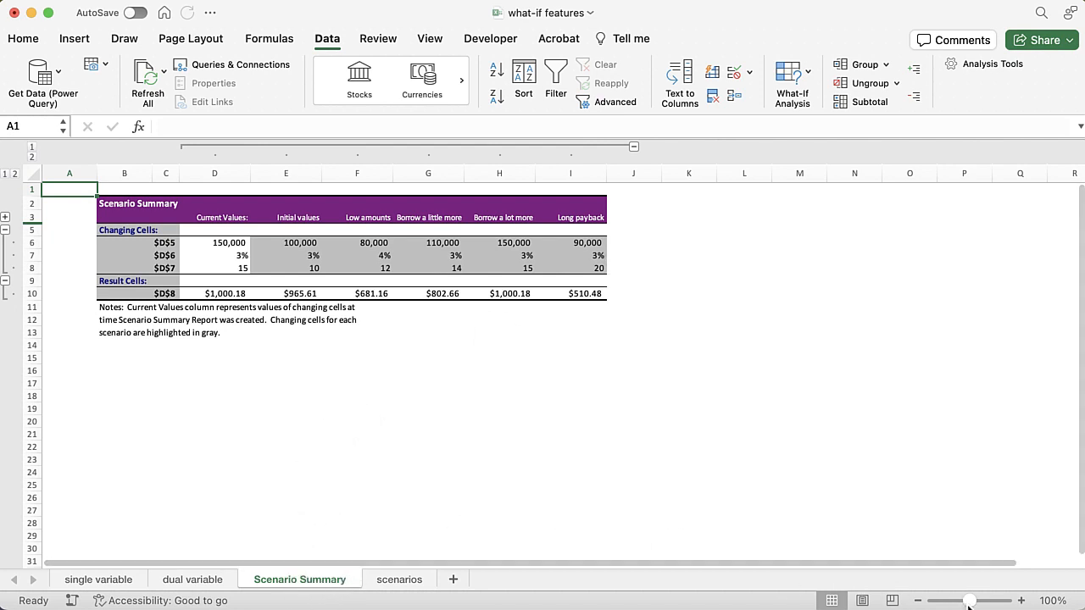
pyautogui.moveTo(970, 601); pyautogui.dragTo(978, 601)
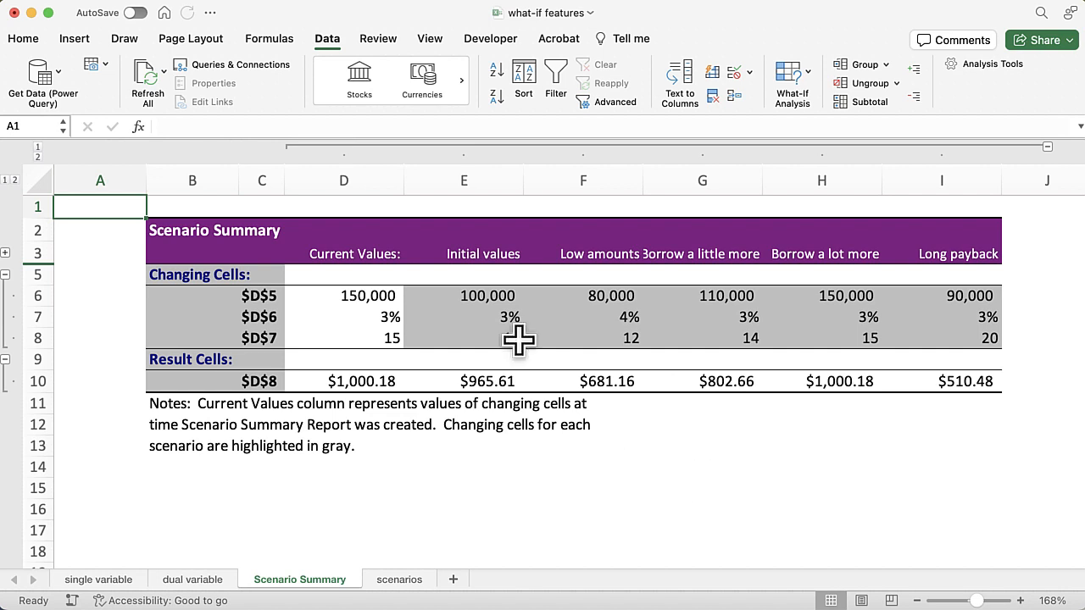
# Widen column C of the Scenario Summary and relabel the changing cells C6, C7 and C8 as PV, Yearly rate and Years
pyautogui.click(249, 295)
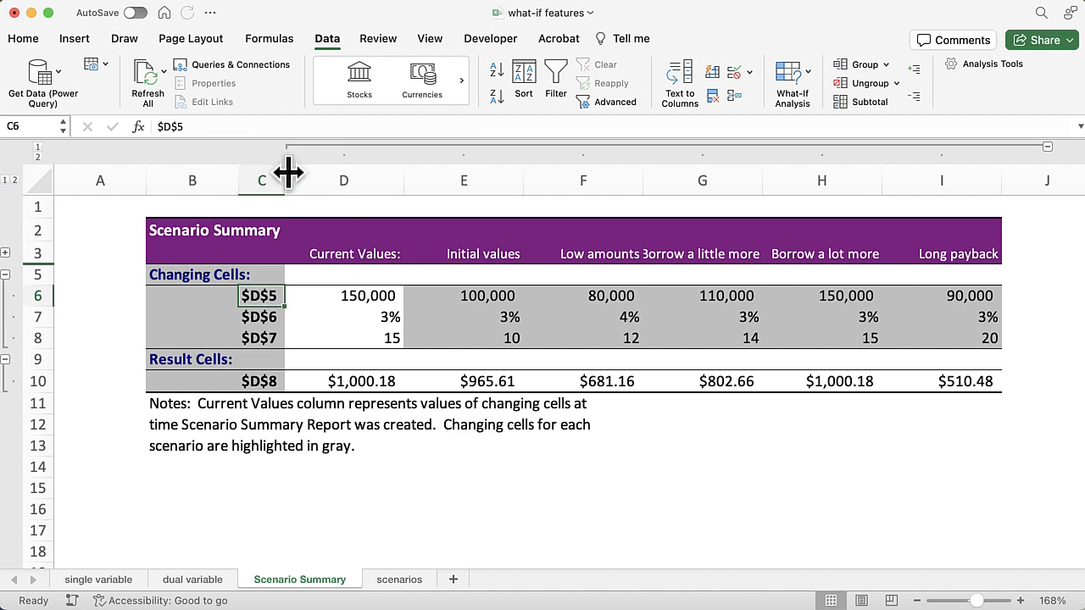
pyautogui.moveTo(287, 179); pyautogui.dragTo(322, 178)
pyautogui.write('PV')
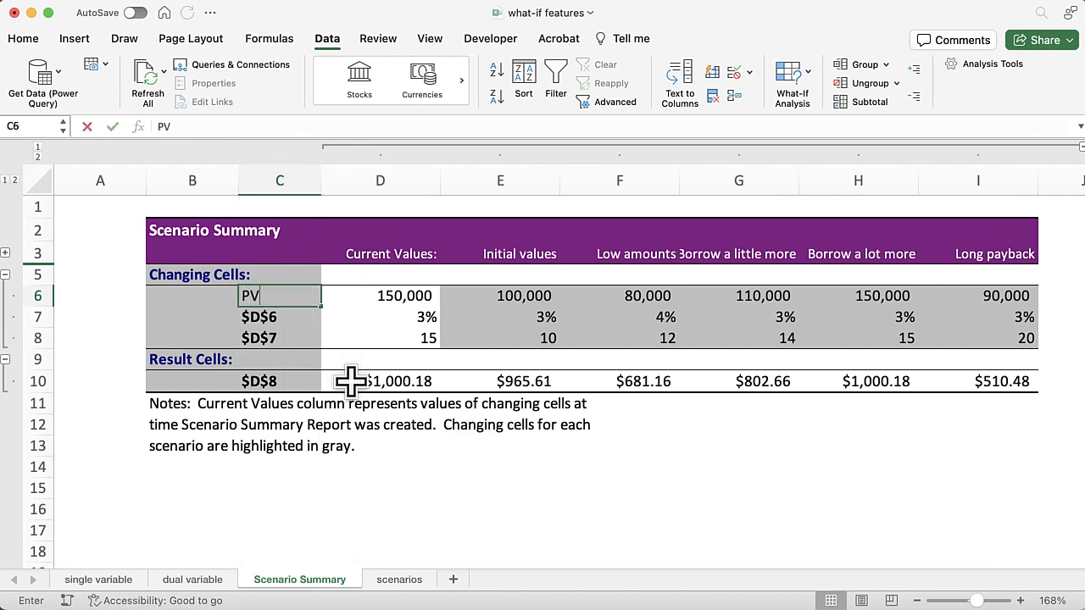
pyautogui.press('Return')
pyautogui.write('Year')
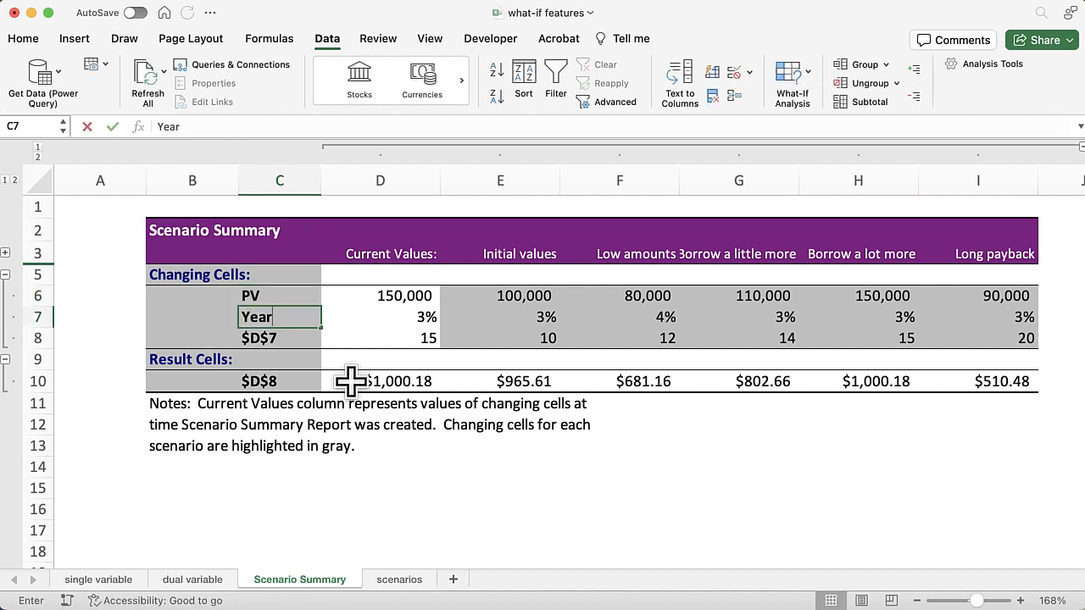
pyautogui.write('ly')
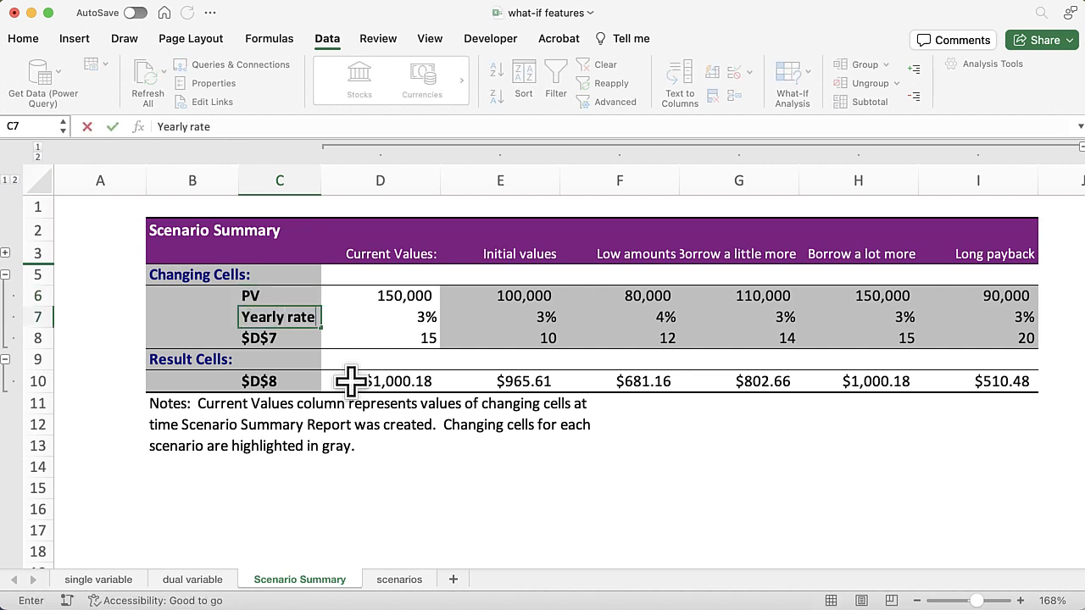
pyautogui.write(' rate')
pyautogui.press('Return')
pyautogui.write('Y')
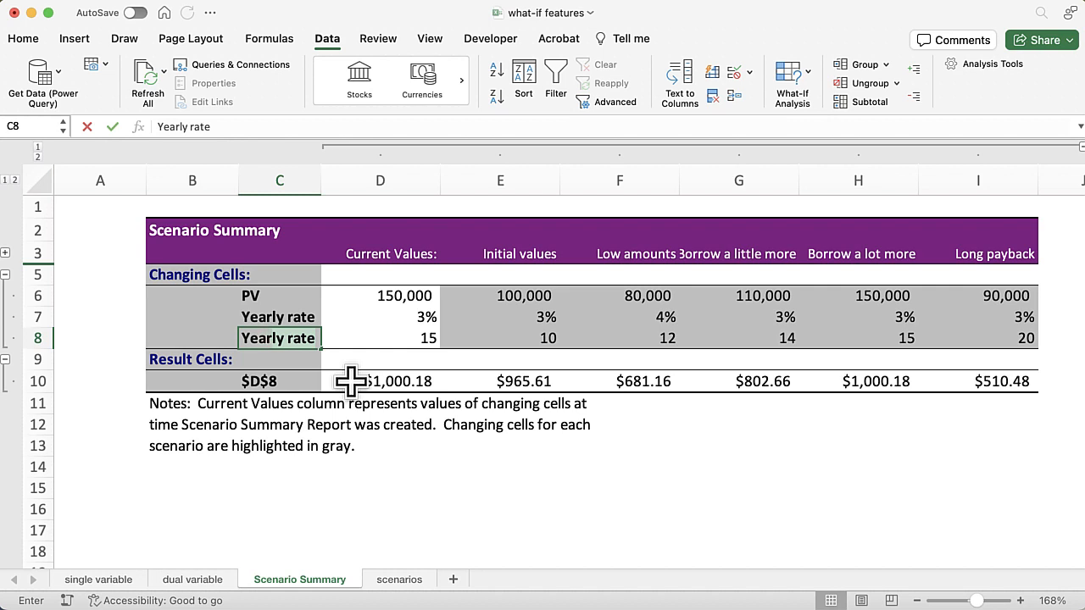
pyautogui.write('ears')
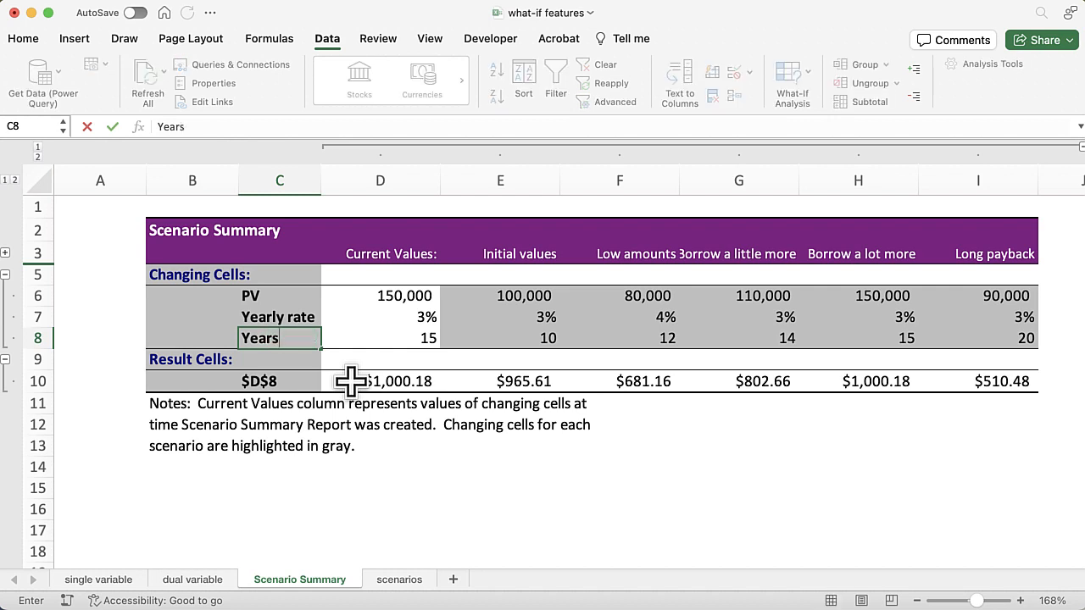
pyautogui.press('Return')
pyautogui.press('Return')
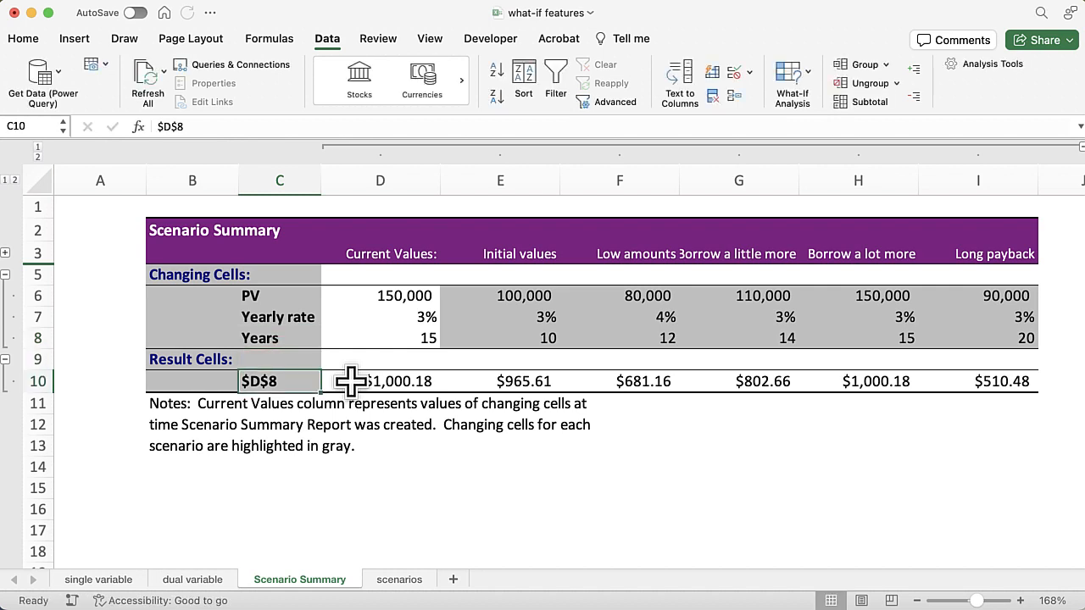
# Relabel the result cell C10 as Monthly PMT and widen column C to fit the whole label
pyautogui.write('Monthly')
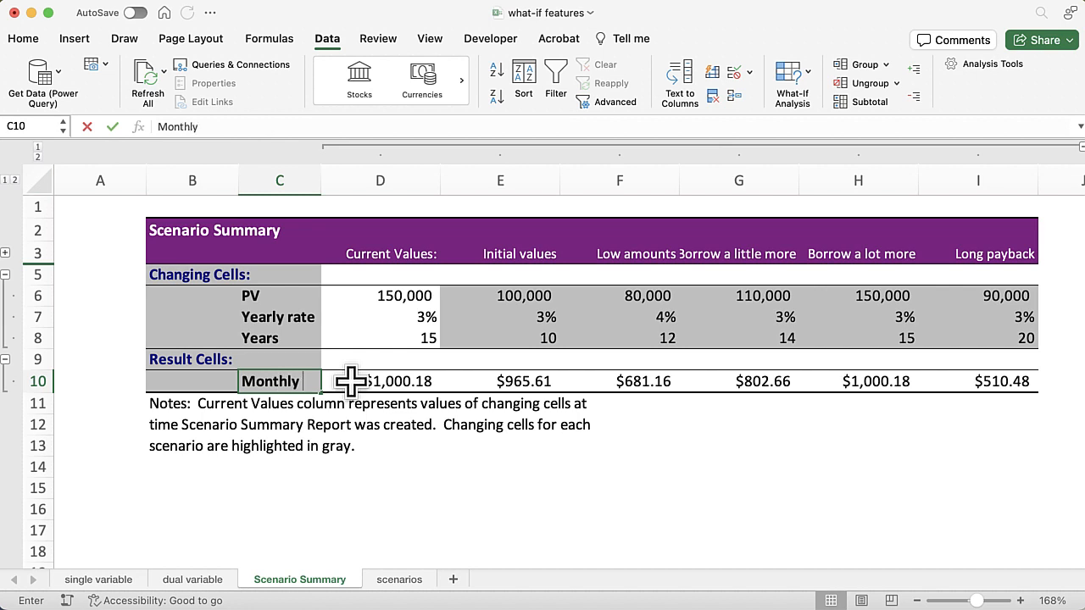
pyautogui.write(' PMT')
pyautogui.press('Return')
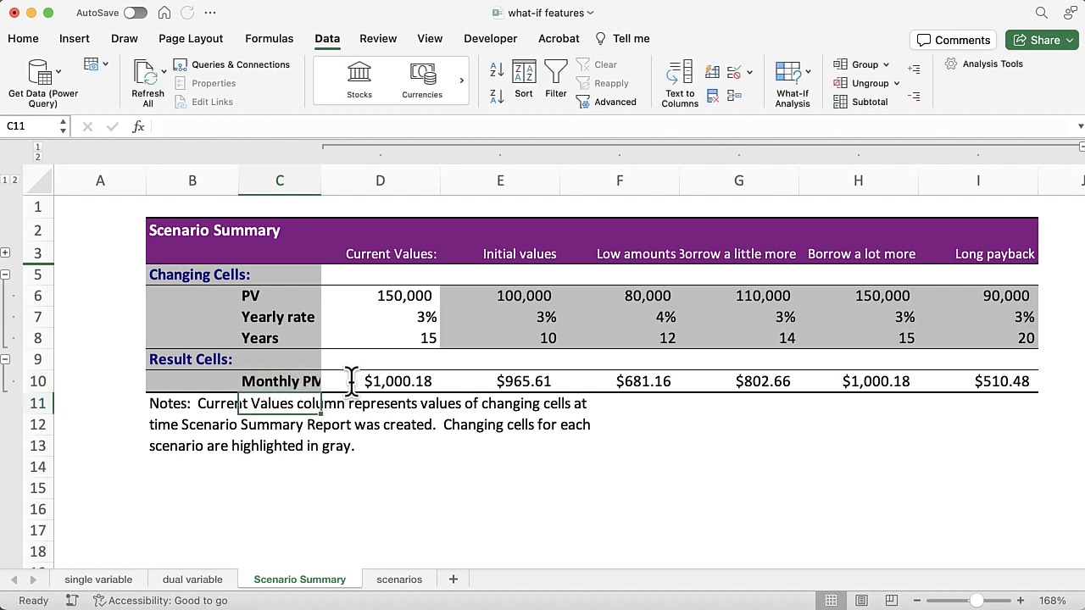
pyautogui.moveTo(320, 167); pyautogui.dragTo(347, 167)
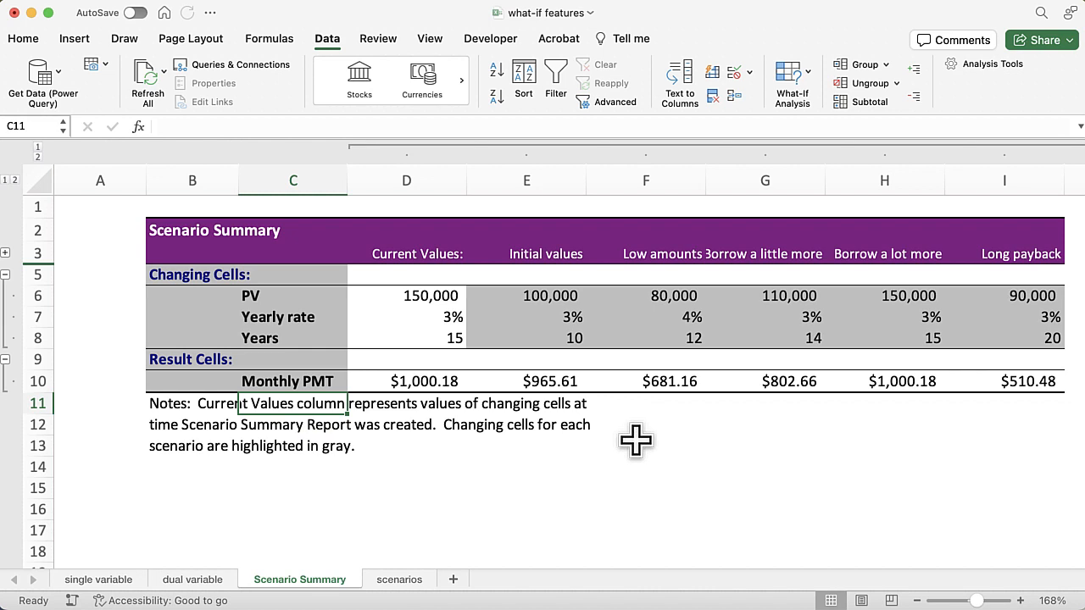
# Adjust the widths of columns F and G so the Low amounts and Borrow a little more headings fit in full
pyautogui.click(444, 295)
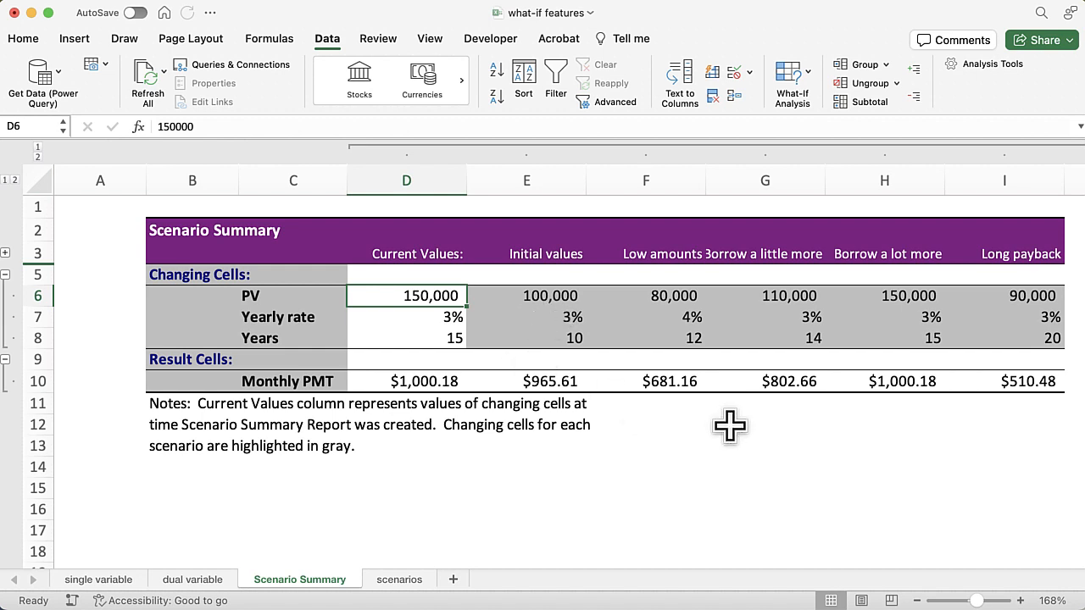
pyautogui.hscroll(3, 730, 425)
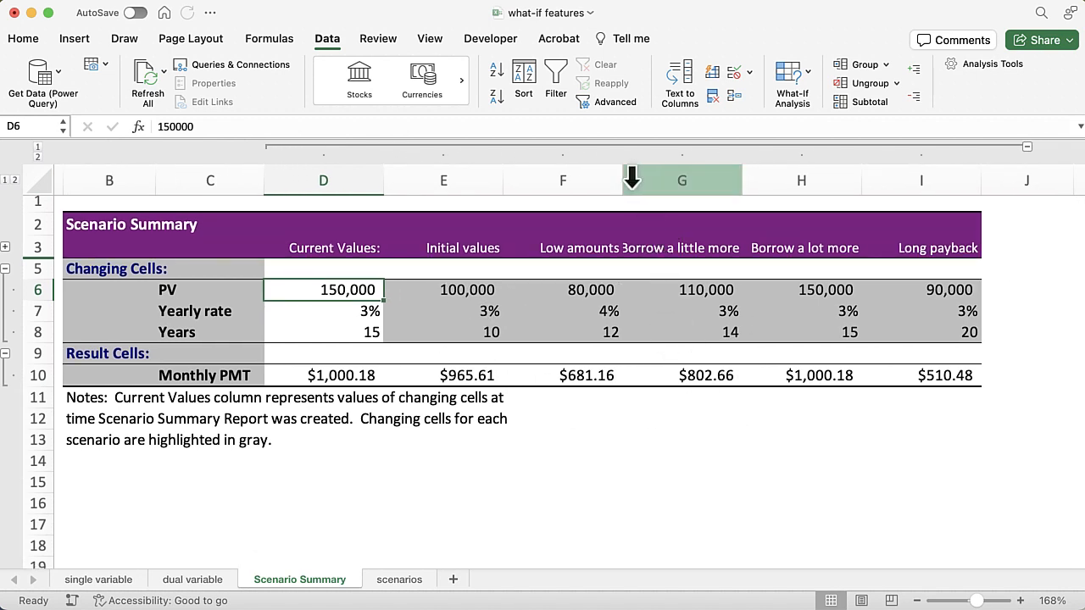
pyautogui.moveTo(622, 177); pyautogui.dragTo(664, 176)
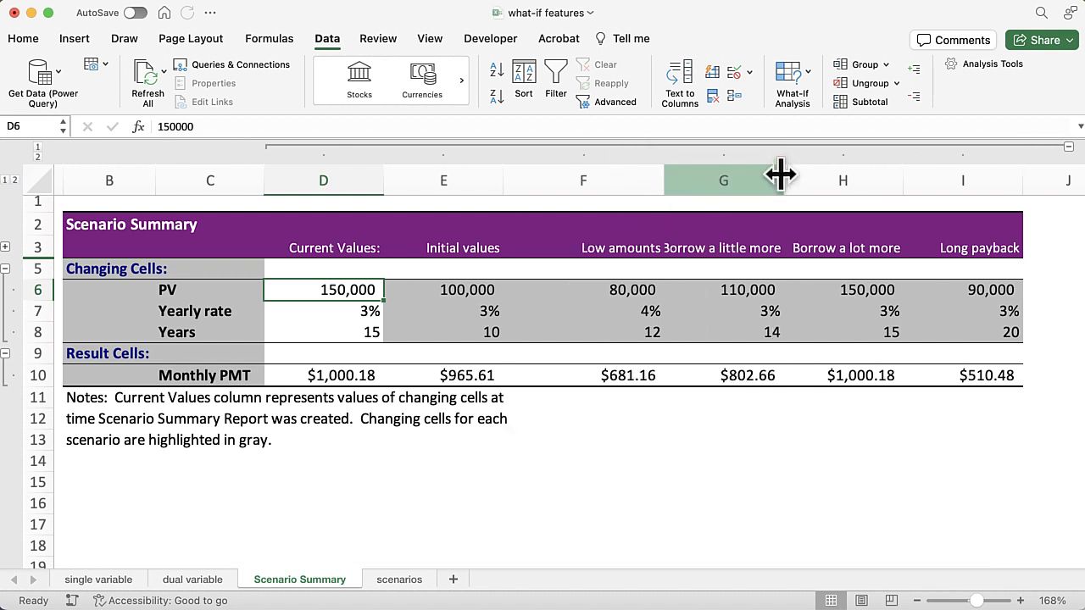
pyautogui.moveTo(783, 176); pyautogui.dragTo(834, 181)
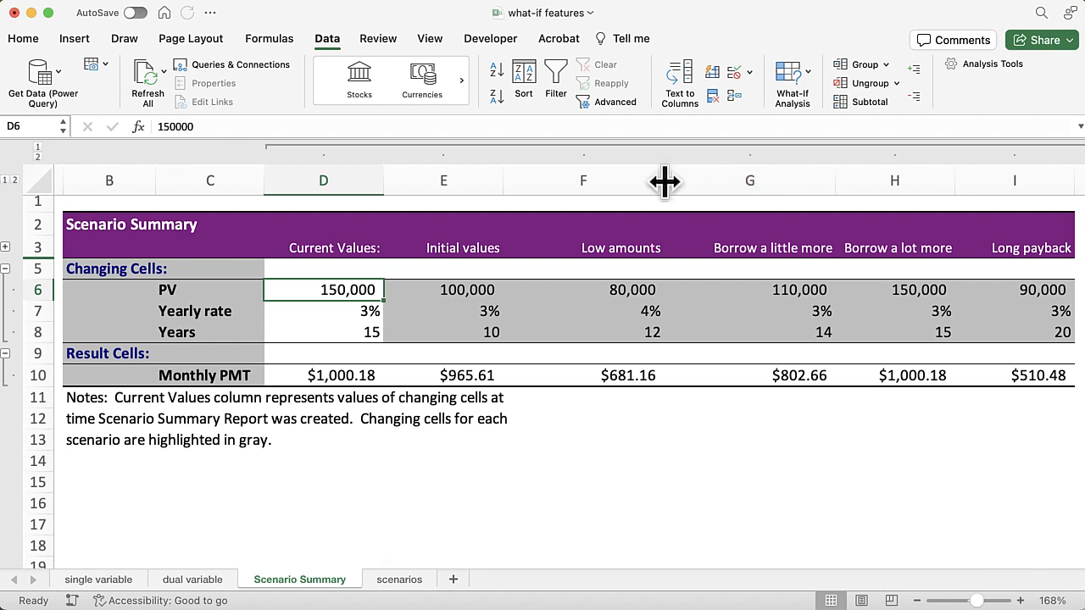
pyautogui.moveTo(664, 181); pyautogui.dragTo(648, 181)
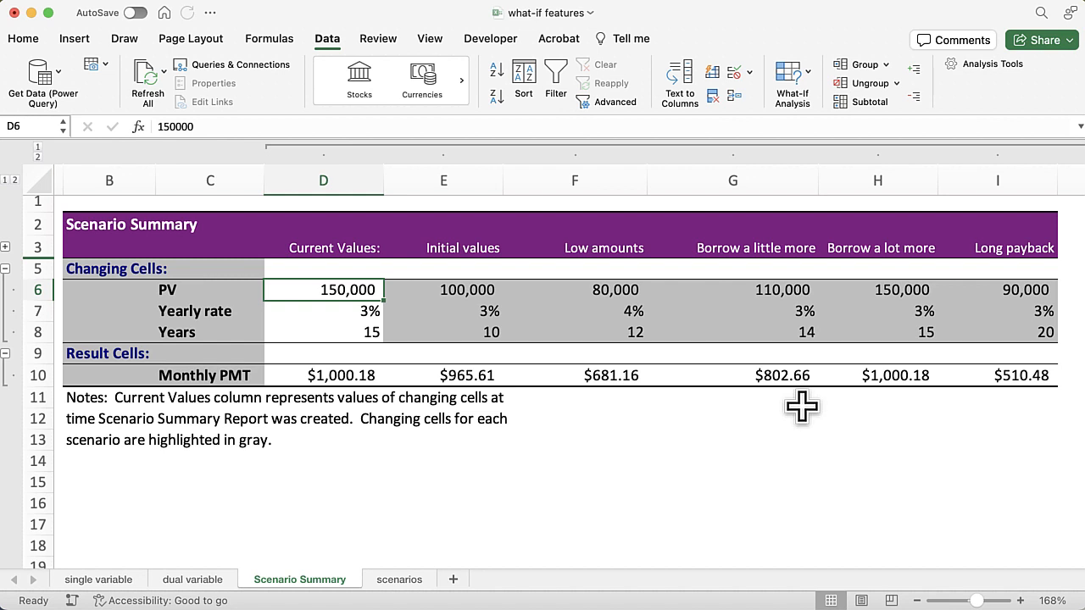
# Review the Scenario Manager's scenario list and merge option from the scenarios sheet, and close it without changes
pyautogui.click(414, 585)
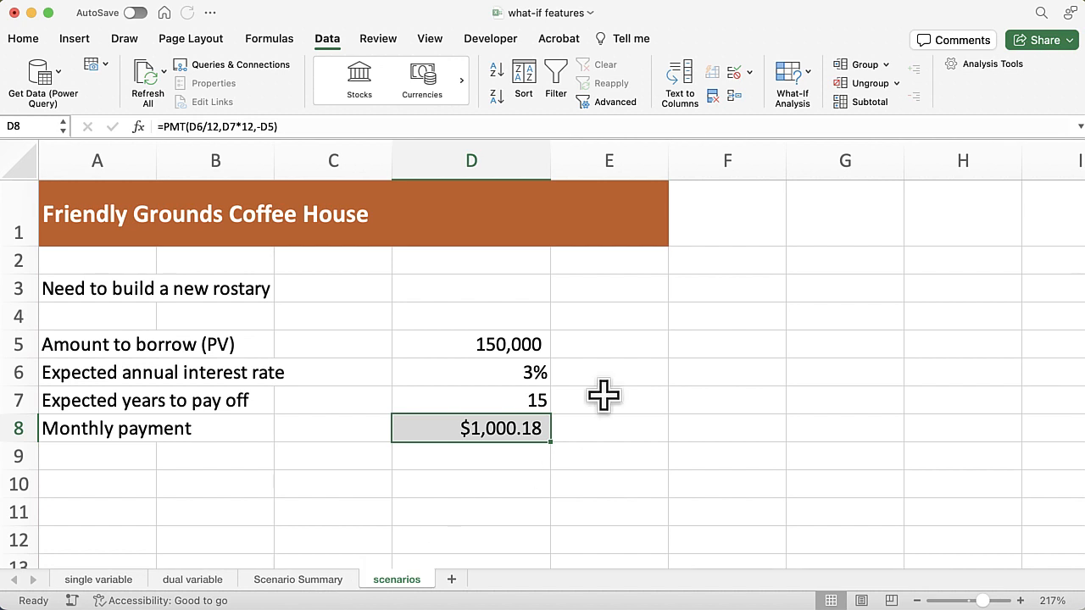
pyautogui.click(804, 75)
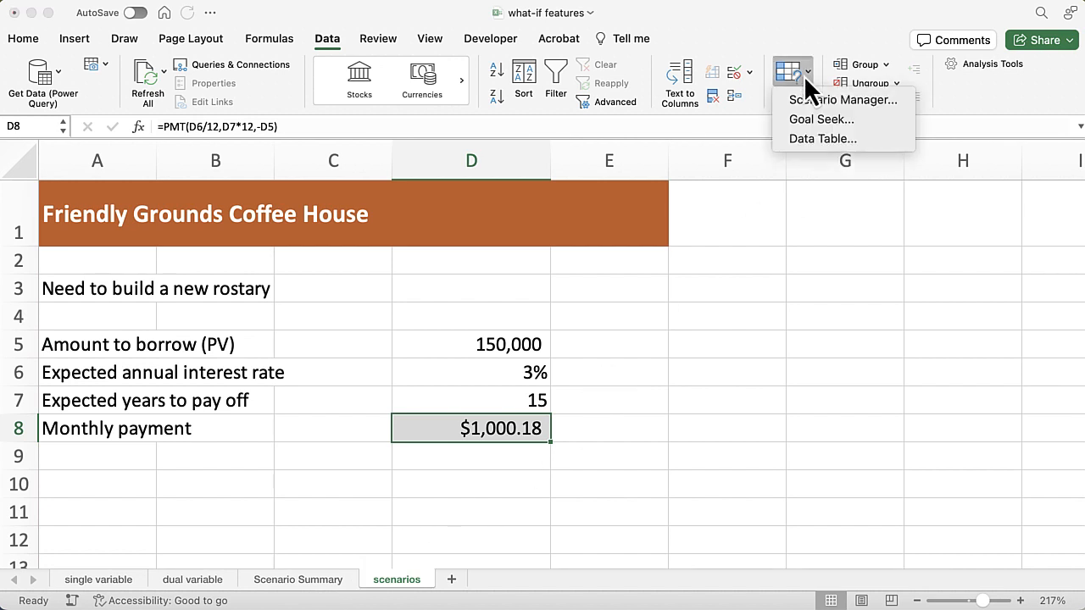
pyautogui.click(868, 104)
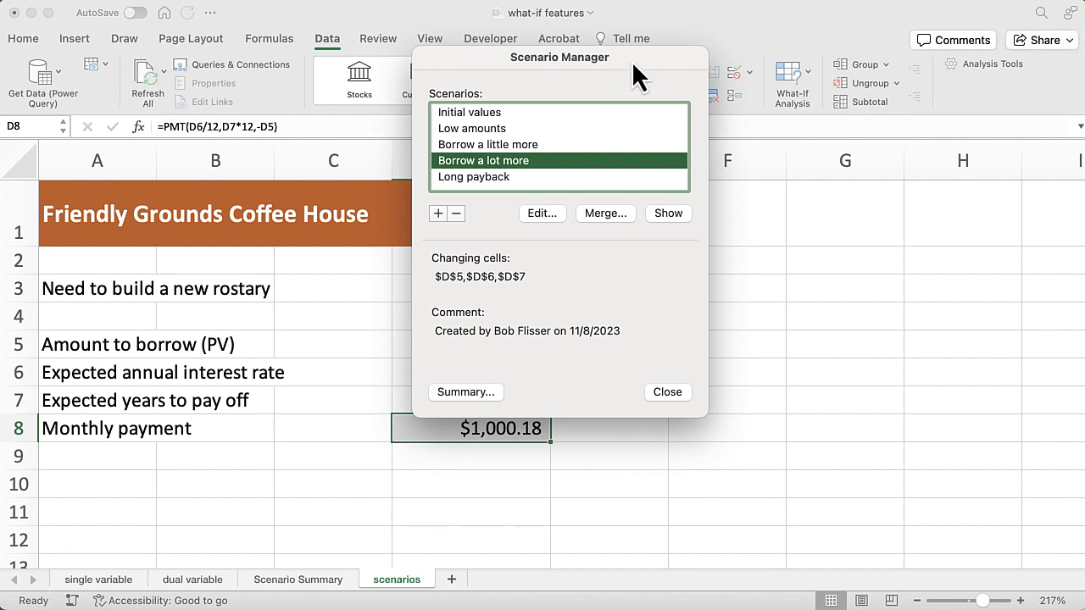
pyautogui.moveTo(631, 61); pyautogui.dragTo(843, 126)
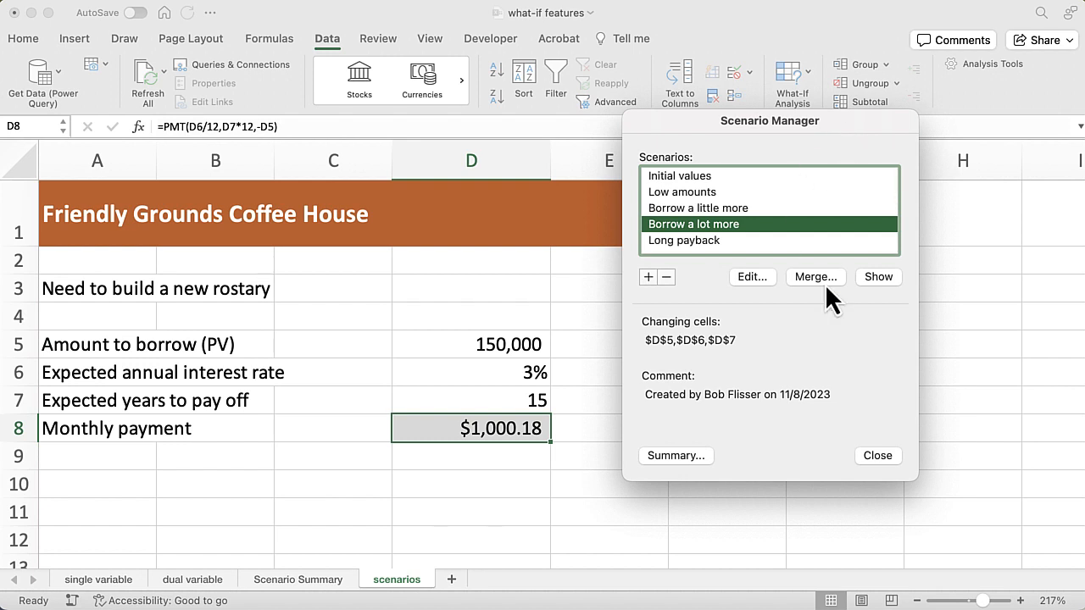
pyautogui.click(878, 455)
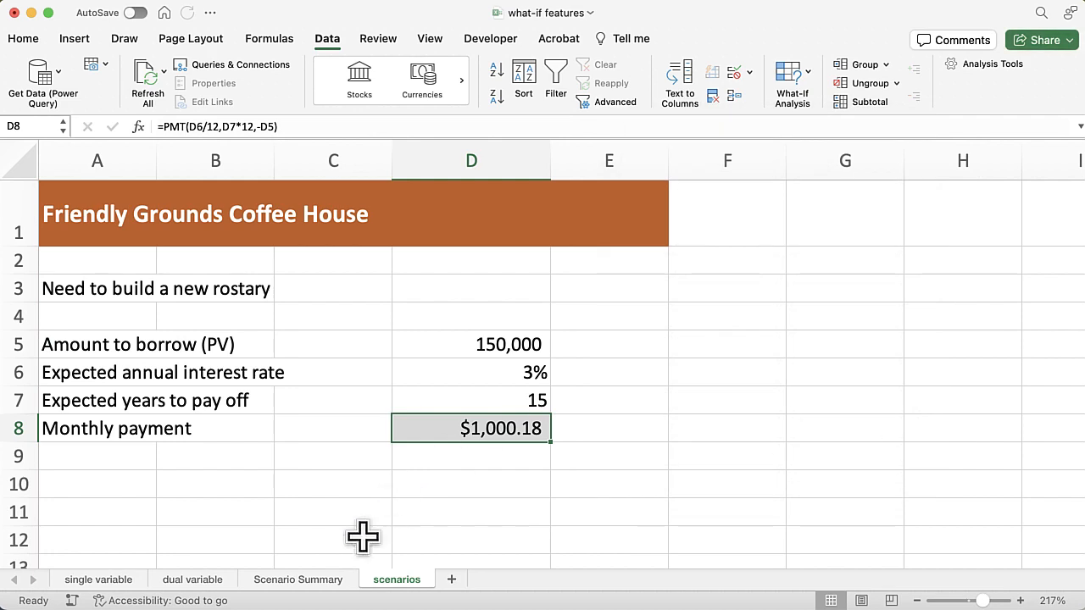
# Return to the Scenario Summary sheet, expand the grouped comments row under the headings to read it, and collapse it again
pyautogui.click(331, 584)
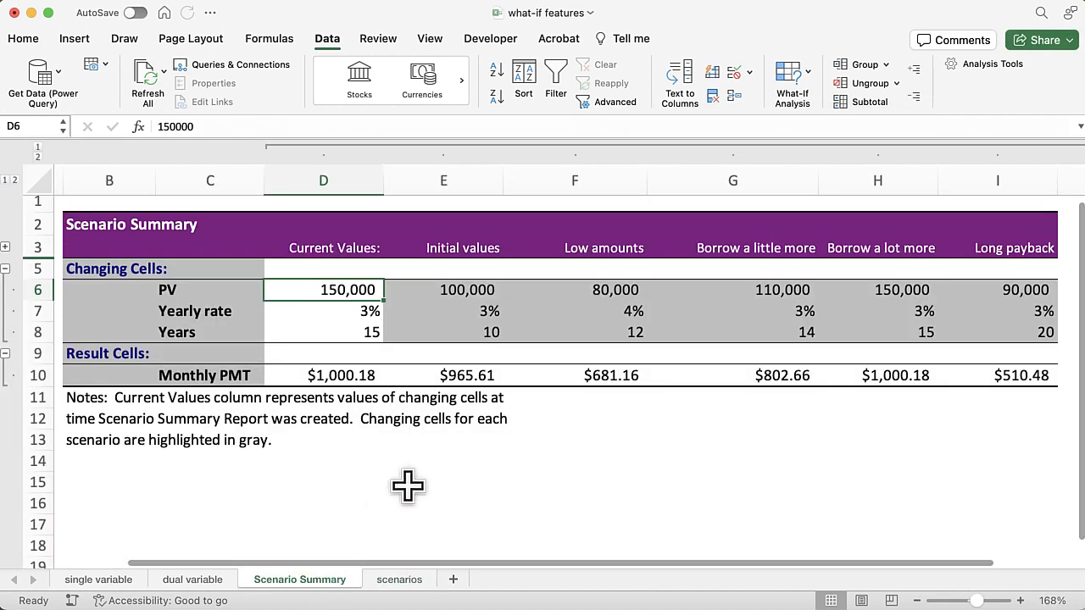
pyautogui.hscroll(-3, 421, 471)
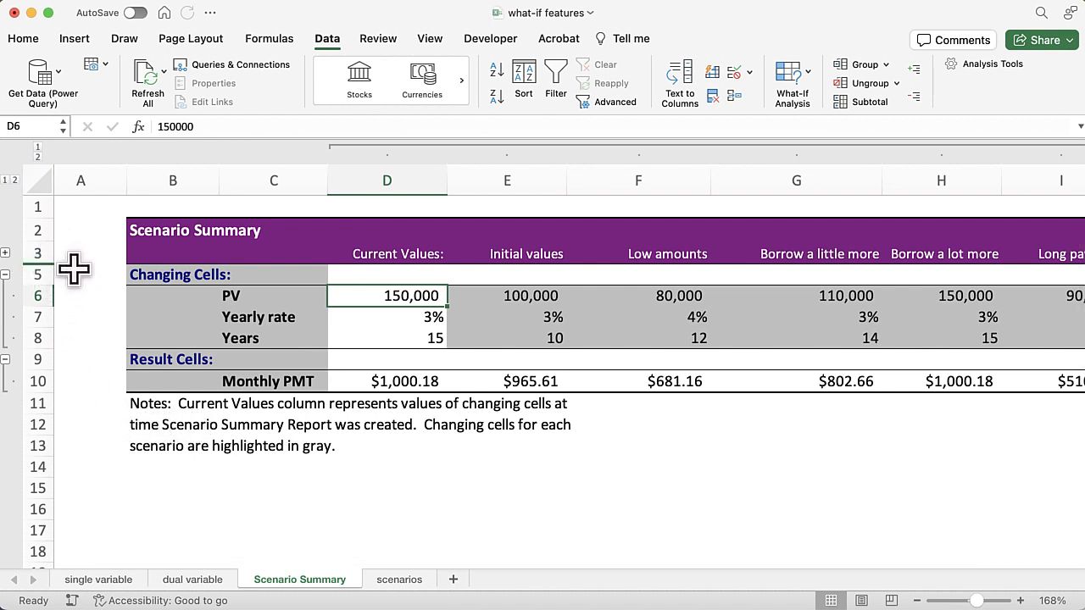
pyautogui.click(6, 254)
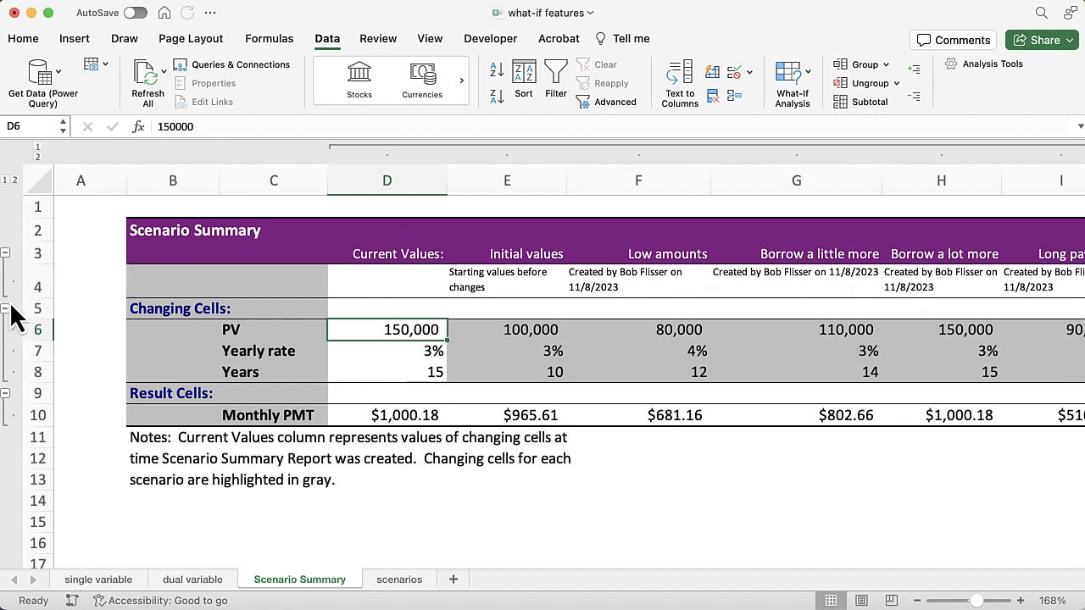
pyautogui.click(5, 254)
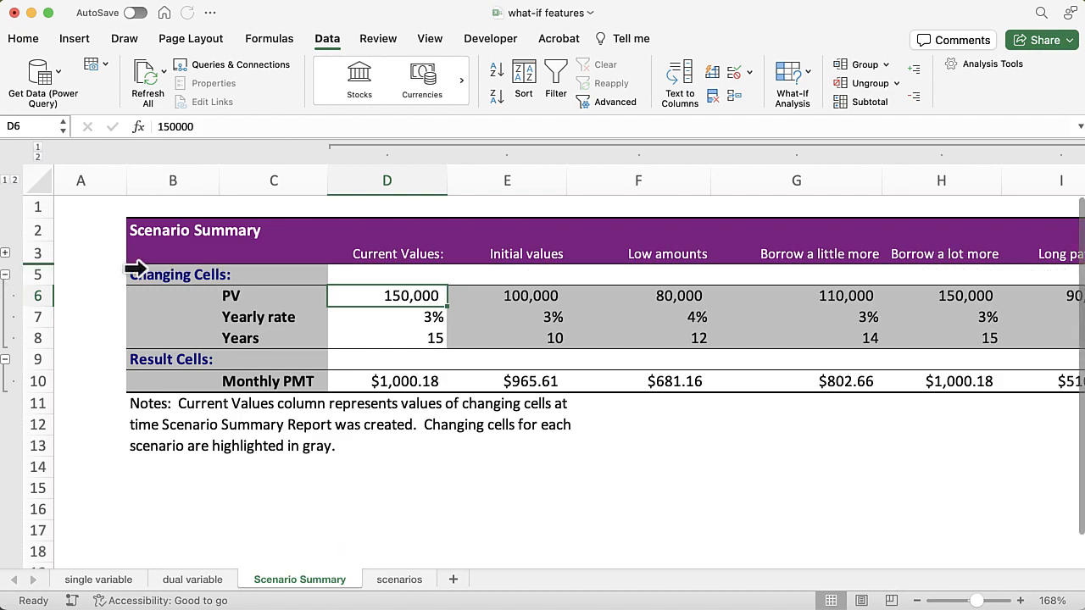
pyautogui.hscroll(3, 605, 334)
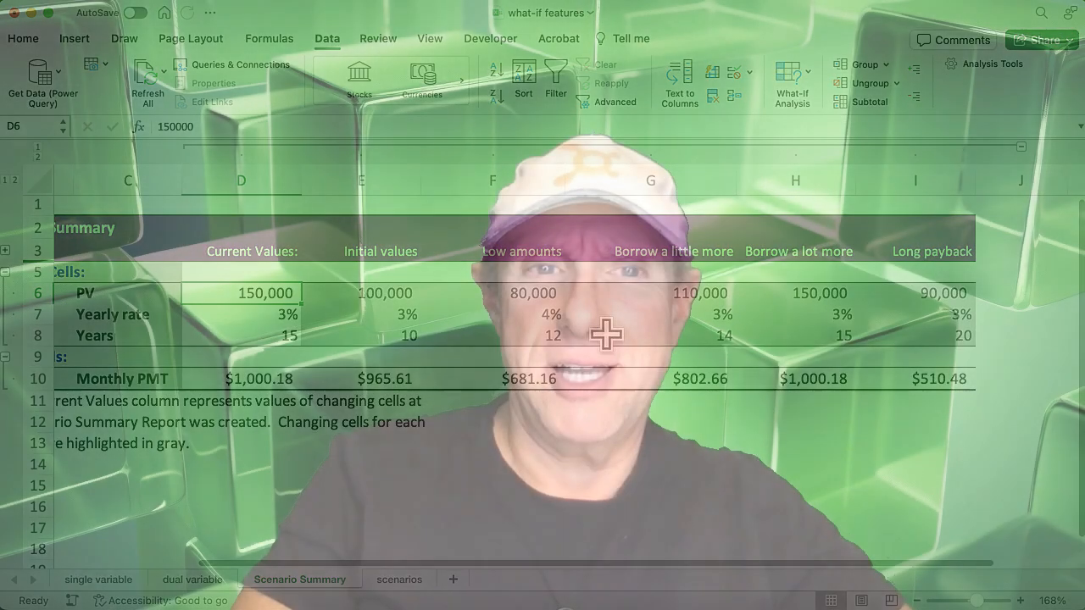